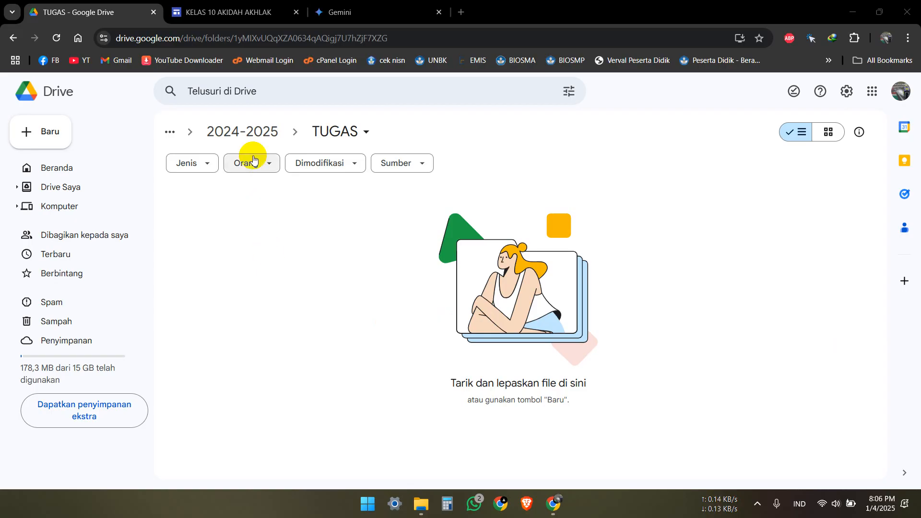
Create a blank Google Form in the TUGAS folder inside the 2024-2025 folder of KELAS 10
left_click(230, 10)
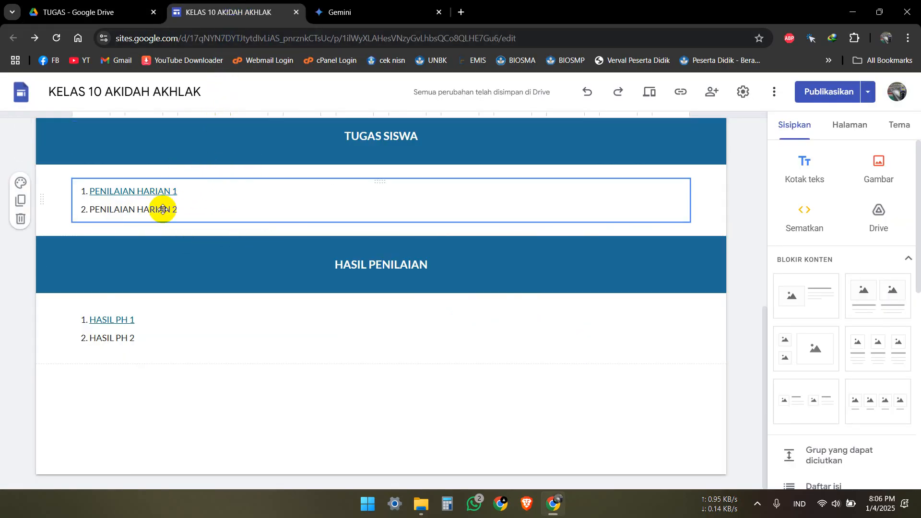
left_click(101, 19)
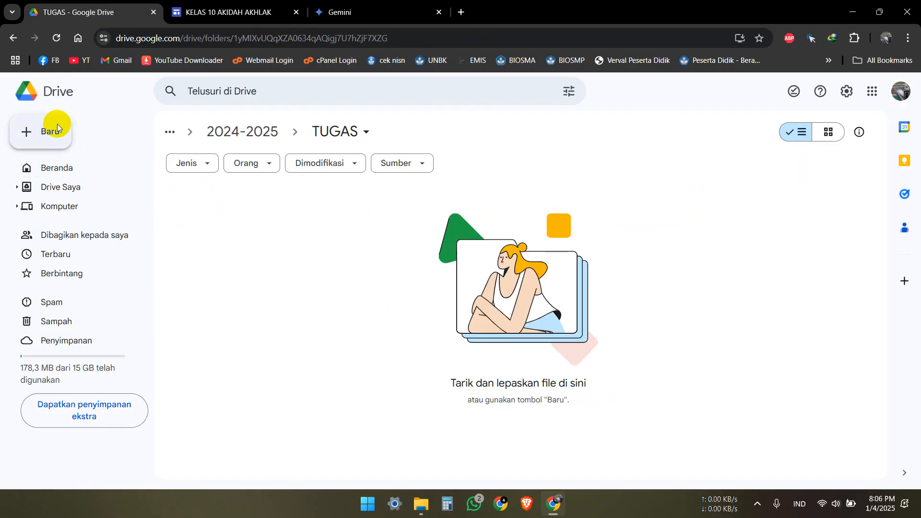
left_click(247, 131)
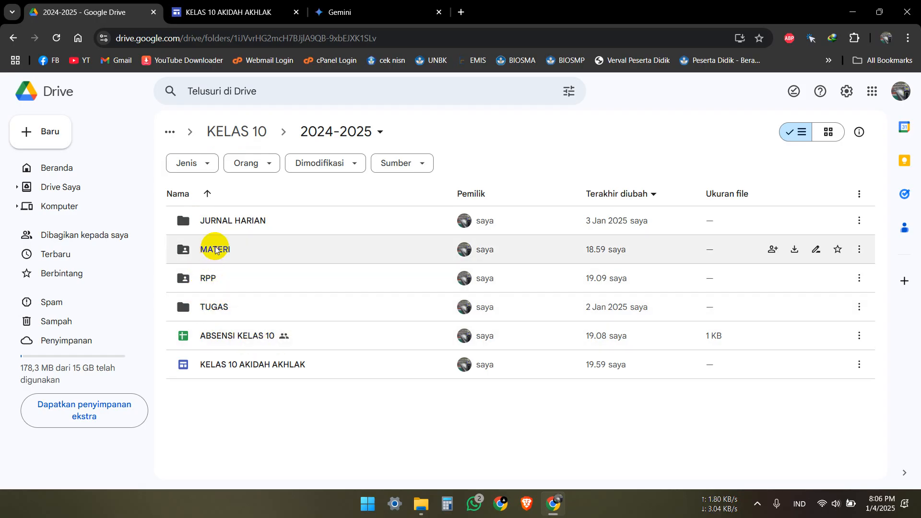
mouse_move(187, 313)
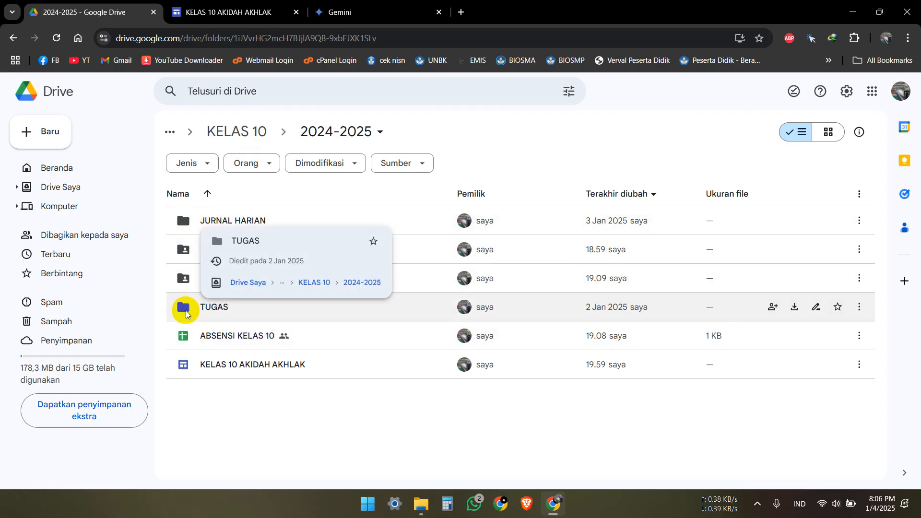
double_click(187, 313)
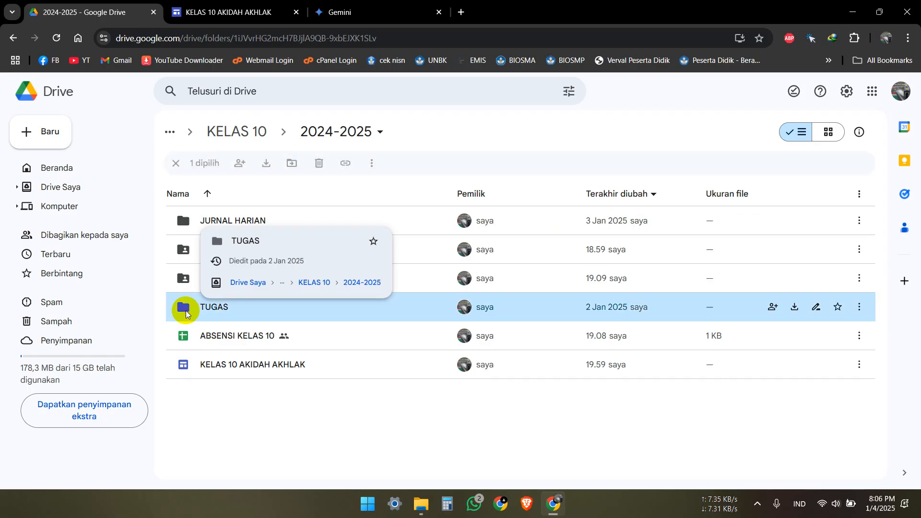
left_click(44, 135)
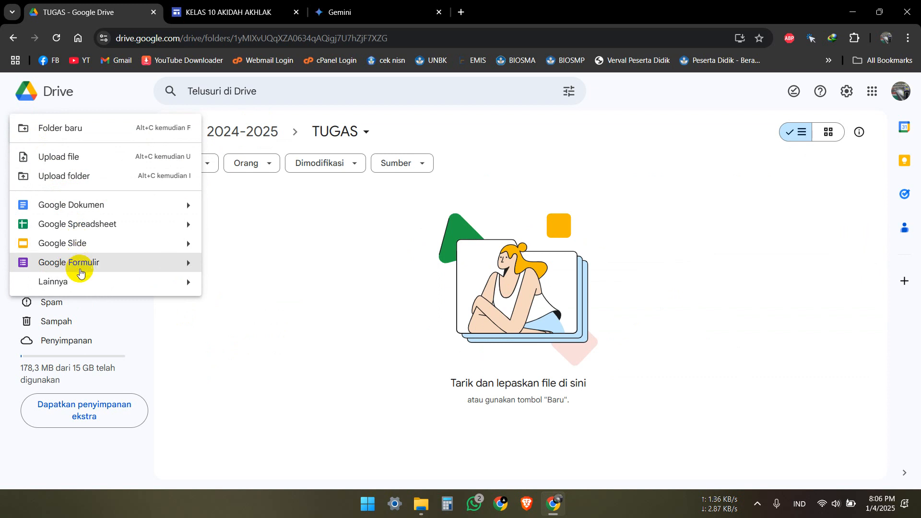
left_click(123, 263)
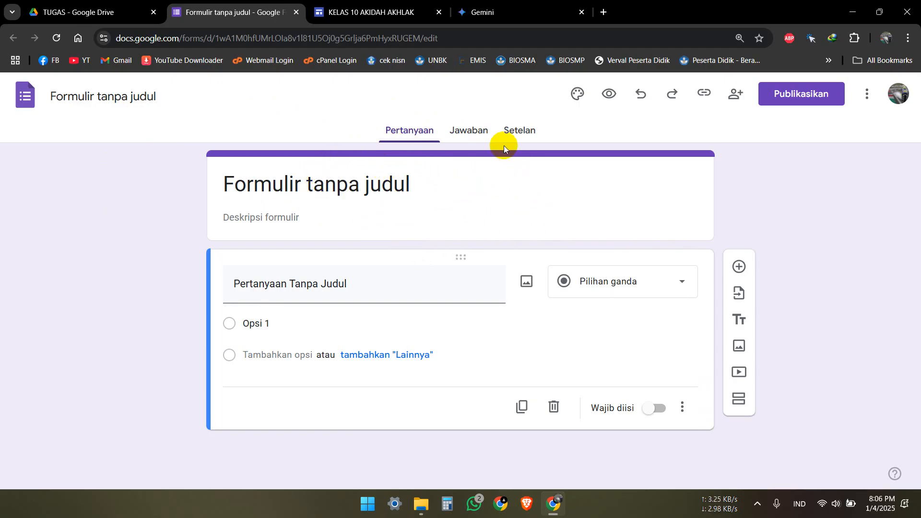
Make the form a quiz and turn off Pertanyaan tak terjawab and Jawaban yang benar for respondents
left_click(528, 132)
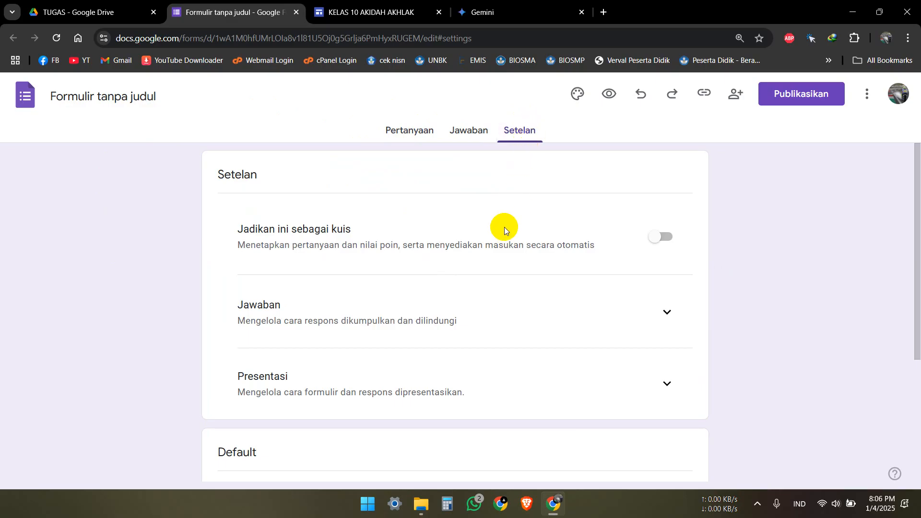
left_click(657, 238)
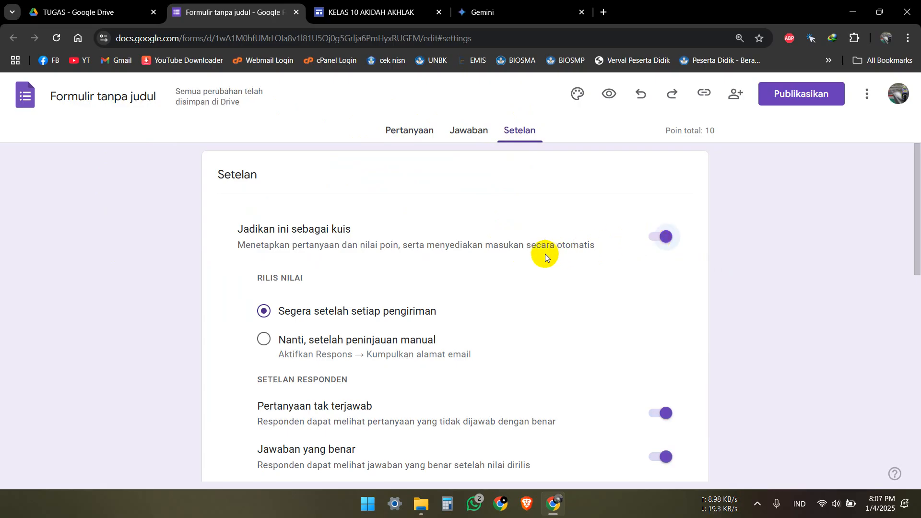
scroll(545, 254, "down", 1)
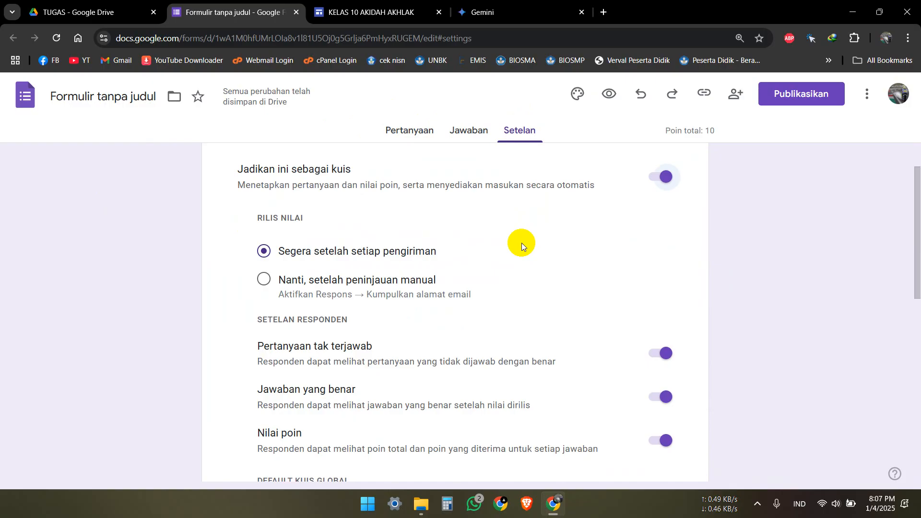
scroll(522, 243, "down", 1)
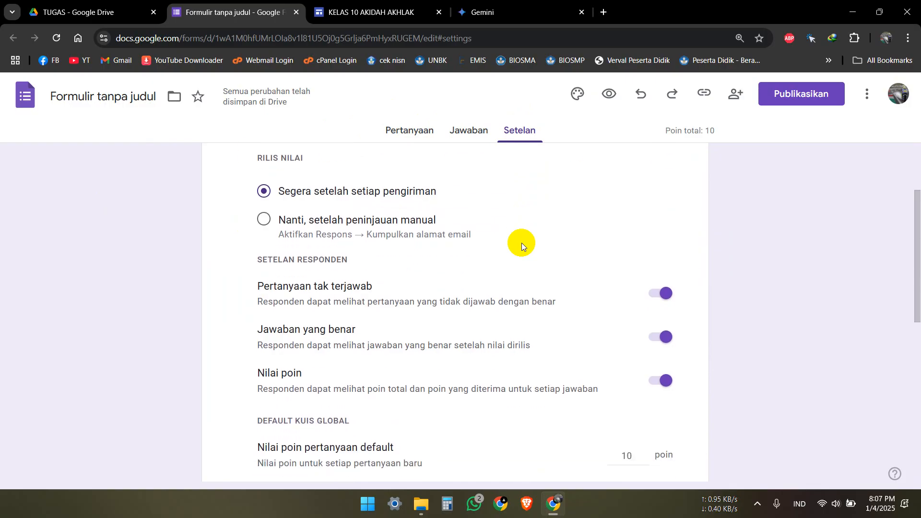
left_click(656, 295)
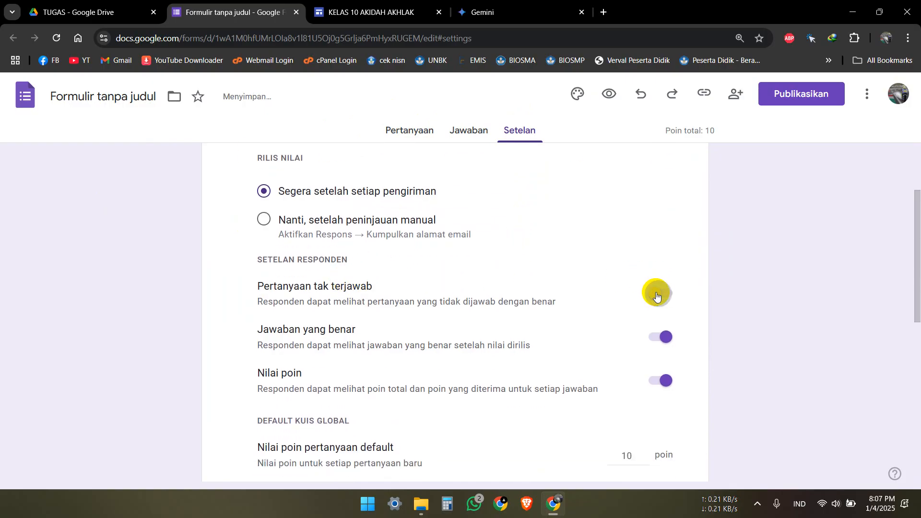
left_click(659, 335)
scroll(614, 338, "down", 2)
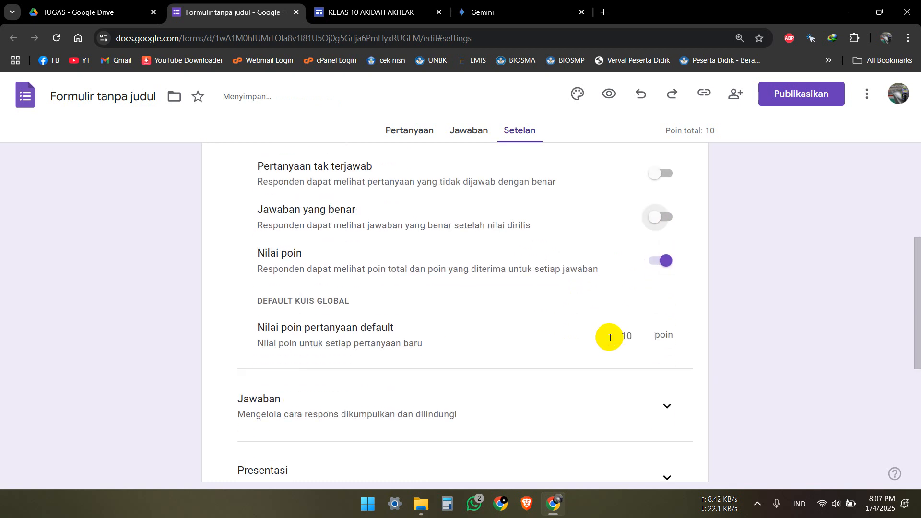
double_click(624, 336)
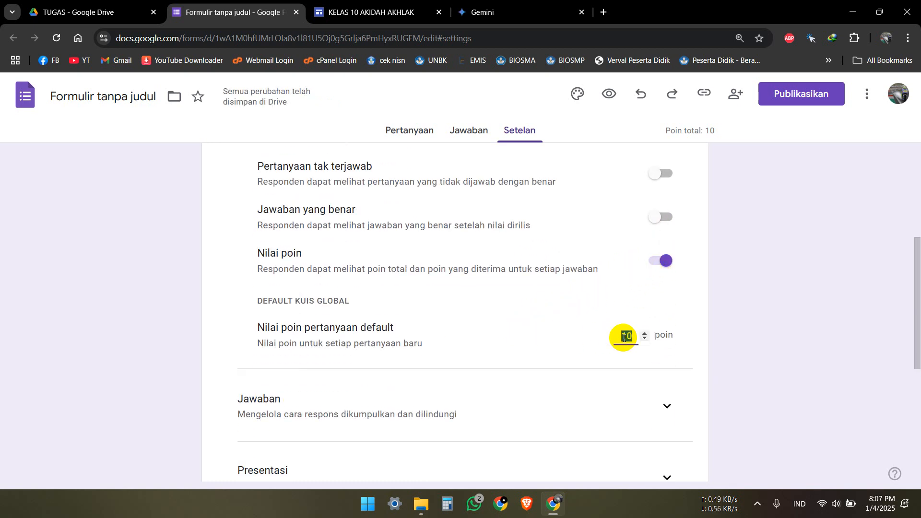
left_click(537, 338)
Limit the form to one response per respondent in the Jawaban settings
scroll(537, 338, "down", 3)
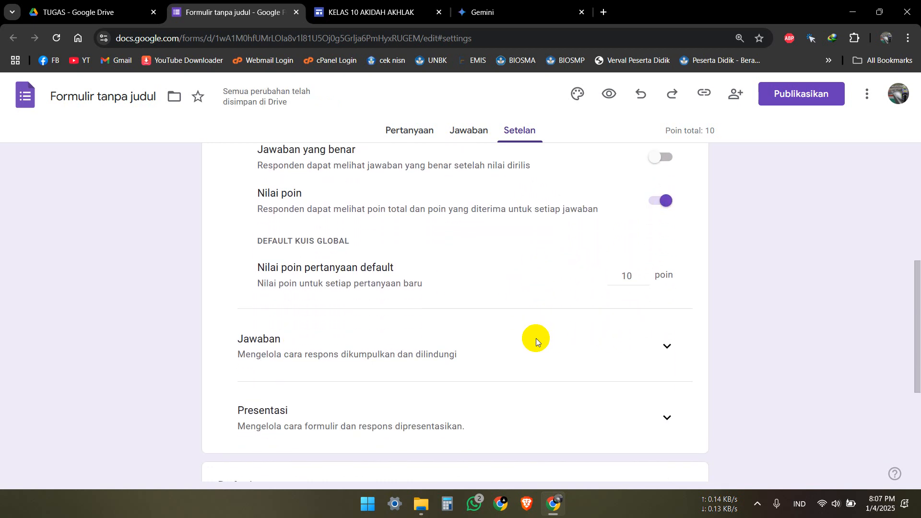
left_click(664, 227)
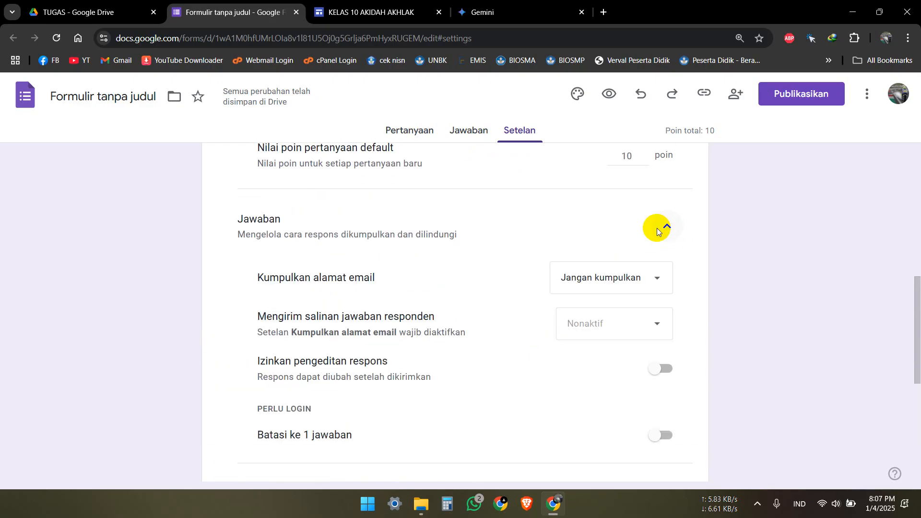
scroll(485, 315, "down", 1)
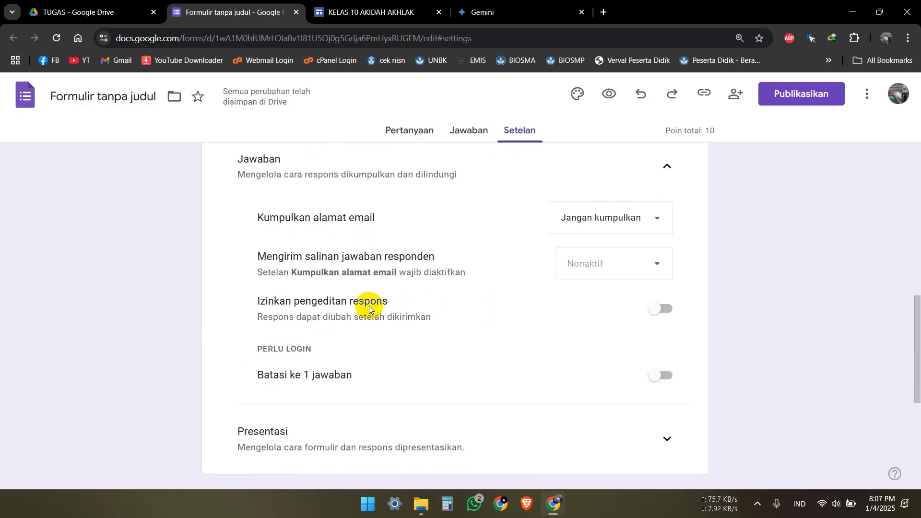
scroll(487, 320, "down", 2)
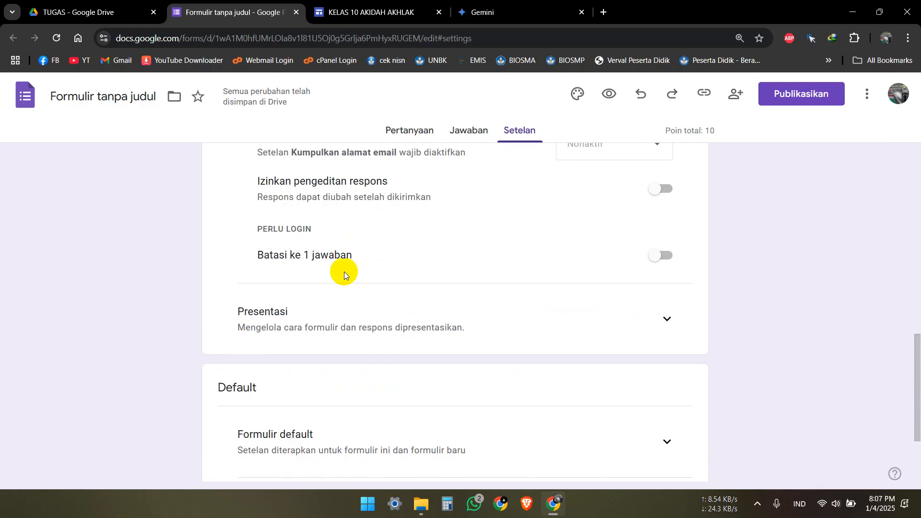
left_click(667, 258)
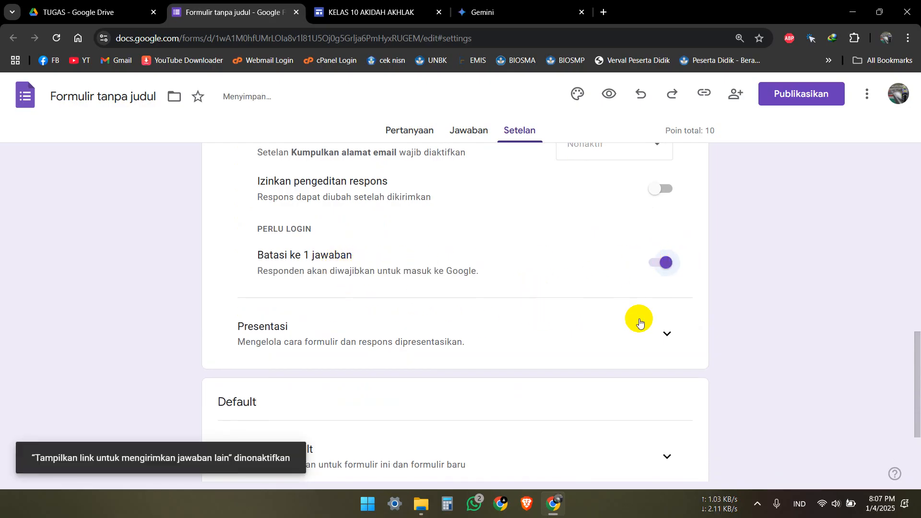
Examine the form's Presentasi settings and the remaining quiz options
left_click(662, 333)
scroll(545, 321, "down", 3)
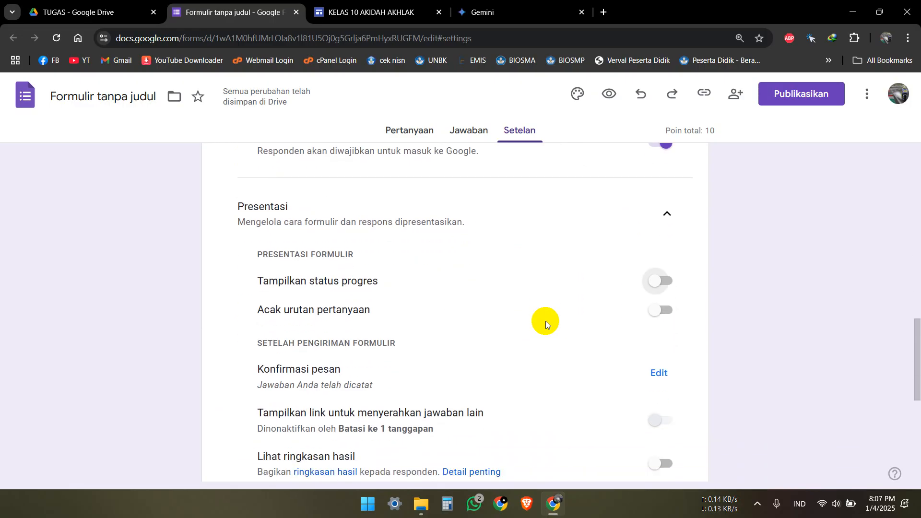
scroll(545, 321, "down", 1)
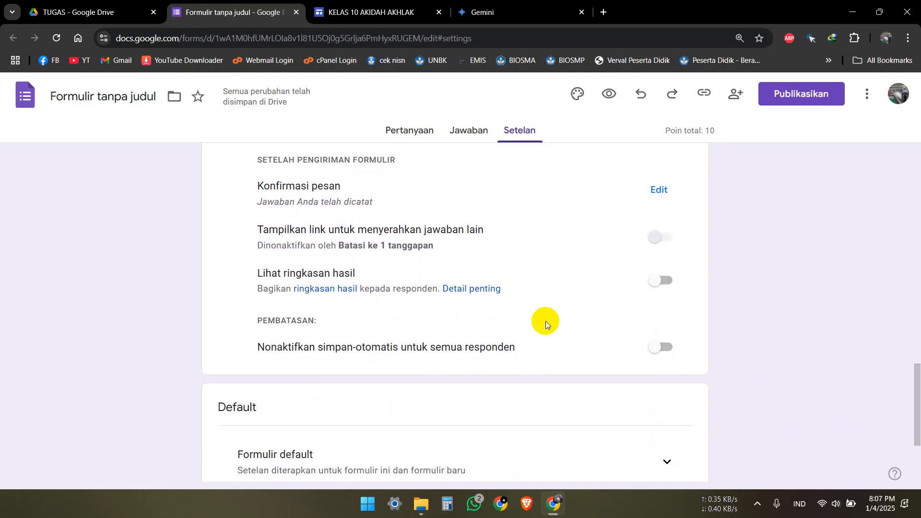
scroll(545, 321, "down", 2)
scroll(542, 322, "up", 2)
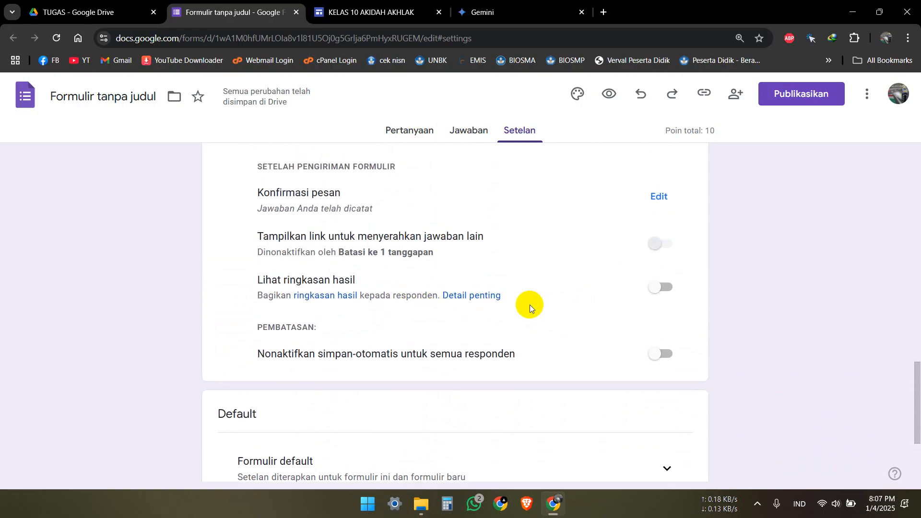
scroll(530, 304, "up", 7)
scroll(529, 304, "up", 6)
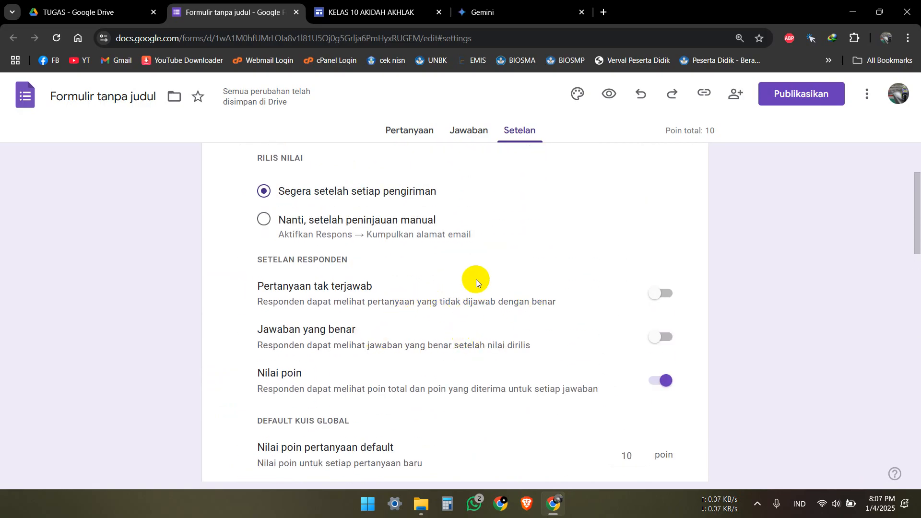
Title the form PENILAIAN HARIAN 1, leaving the description empty
left_click(409, 129)
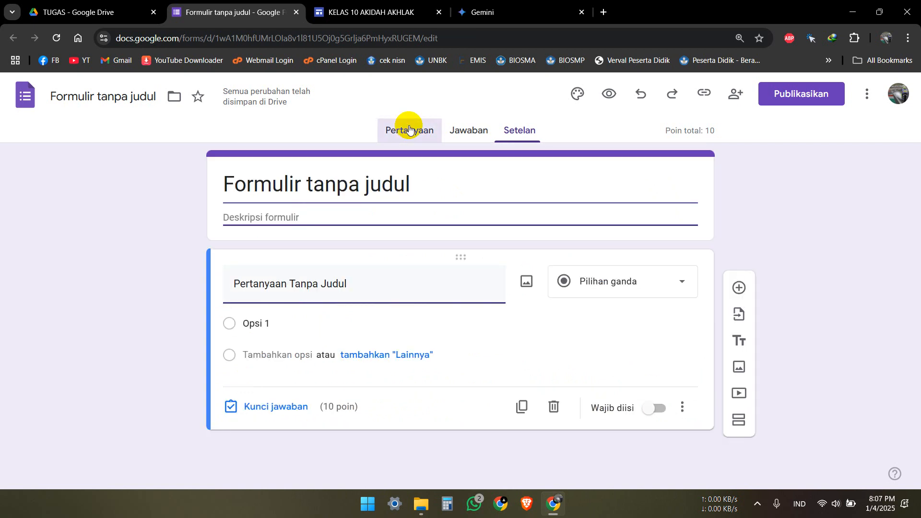
left_click(277, 179)
left_click_drag(225, 183, 425, 183)
type("PENILAIAN HARIAN 1")
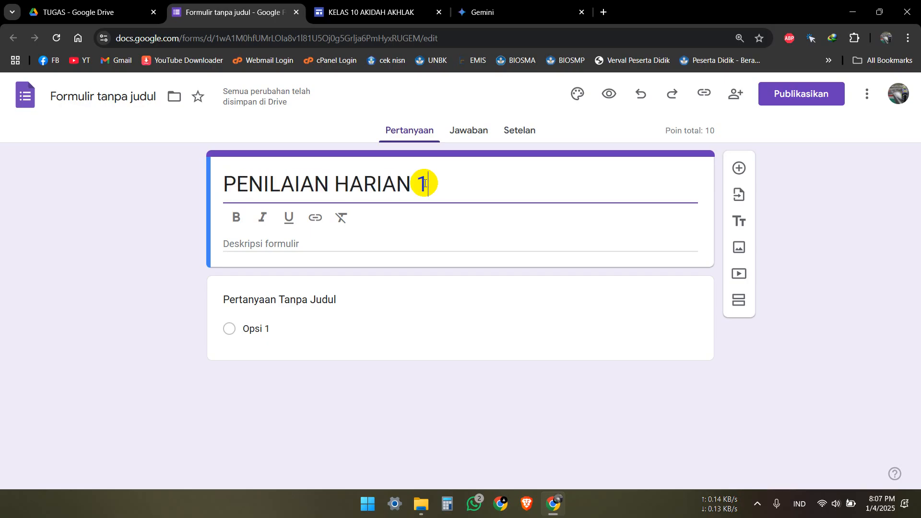
left_click(355, 244)
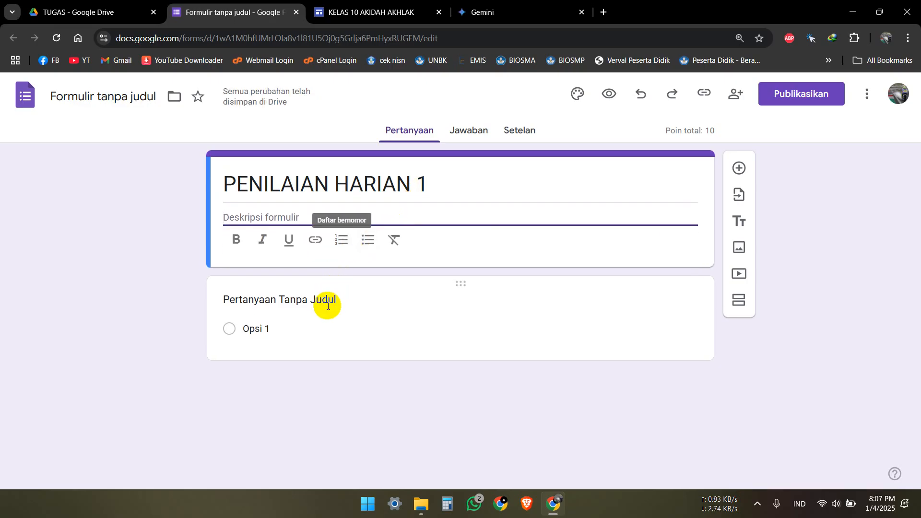
Name the first question NAMA SISWA and set its answer type to Drop-down
left_click(344, 299)
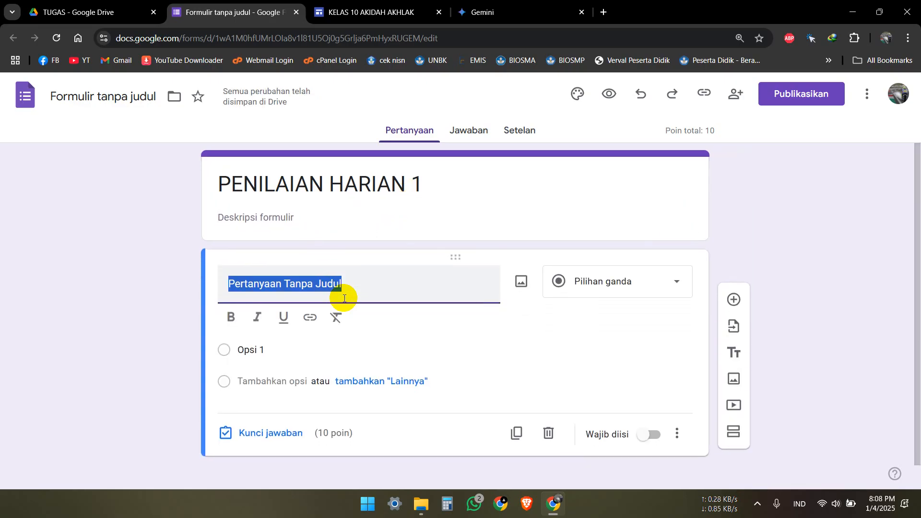
type("NAMA SISWA")
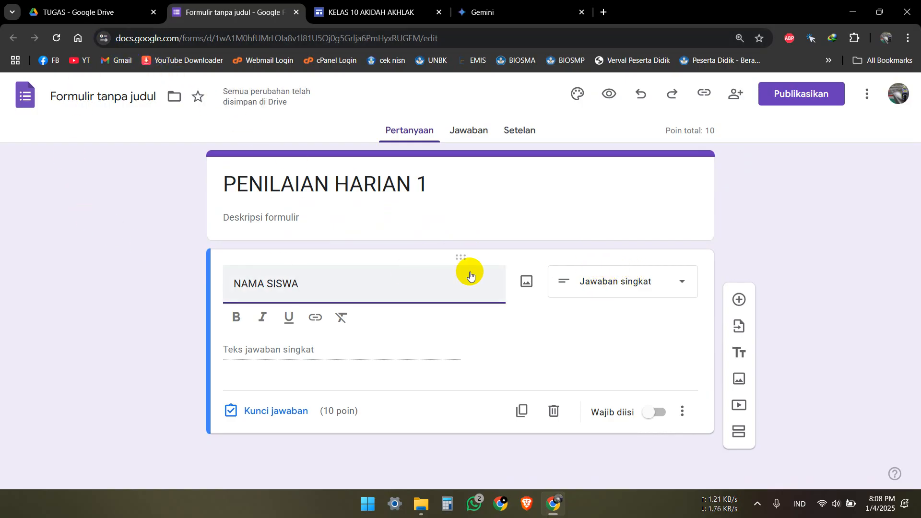
left_click(609, 287)
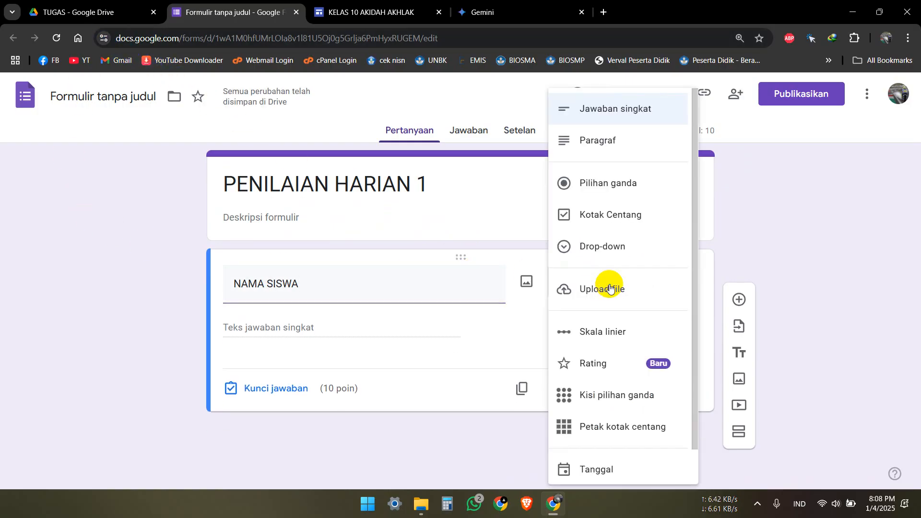
left_click(606, 251)
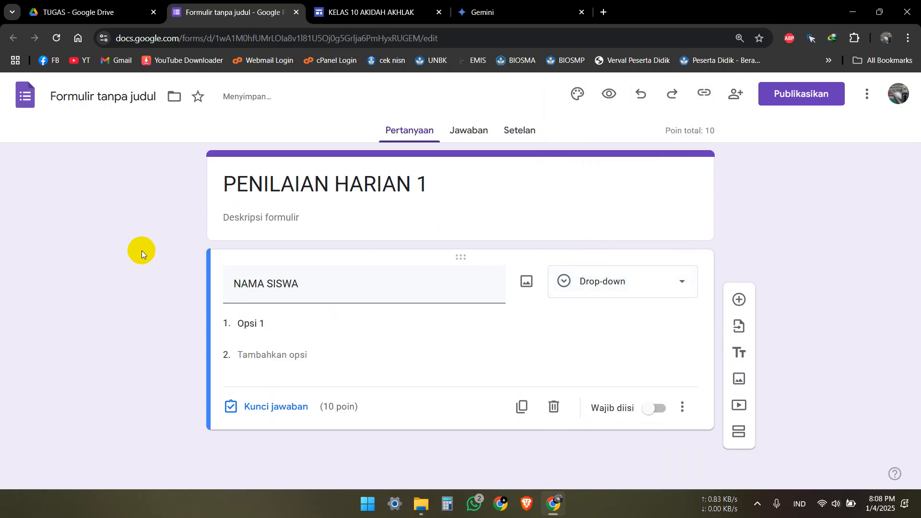
Switch to Google Drive and open the ABSENSI KELAS 10 spreadsheet from the KELAS 10 folder
left_click(88, 16)
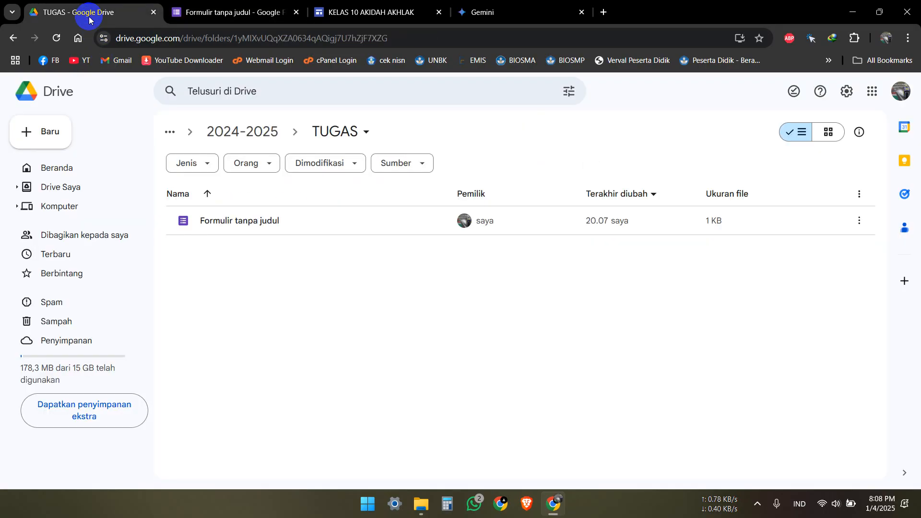
left_click(237, 130)
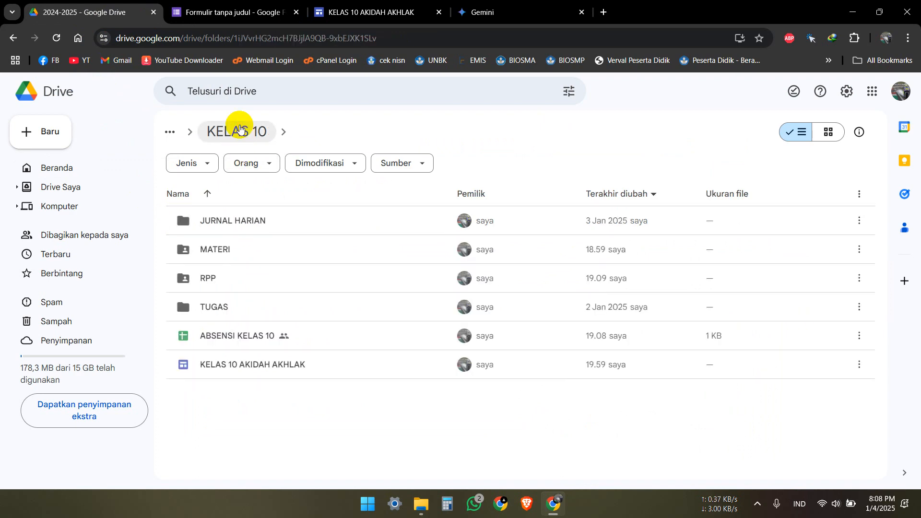
double_click(208, 336)
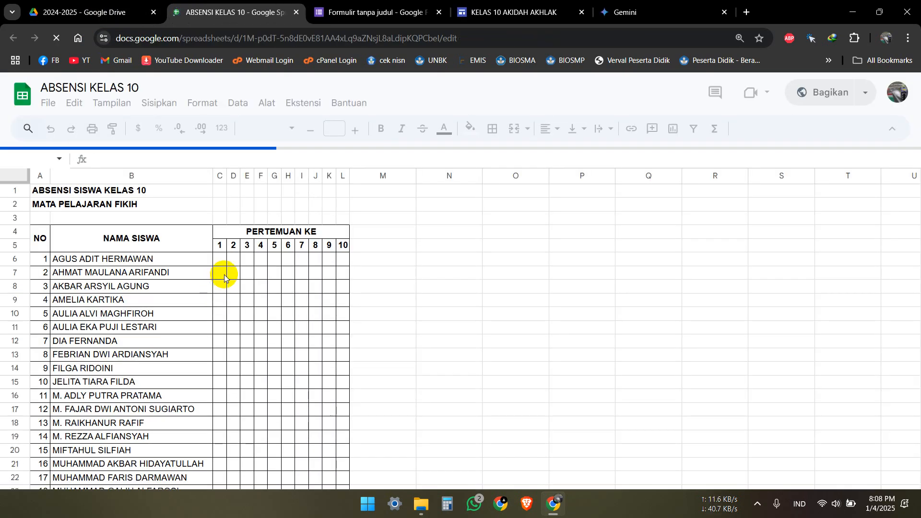
Copy all student names in the NAMA SISWA column, cells B6 to B31
left_click(171, 260)
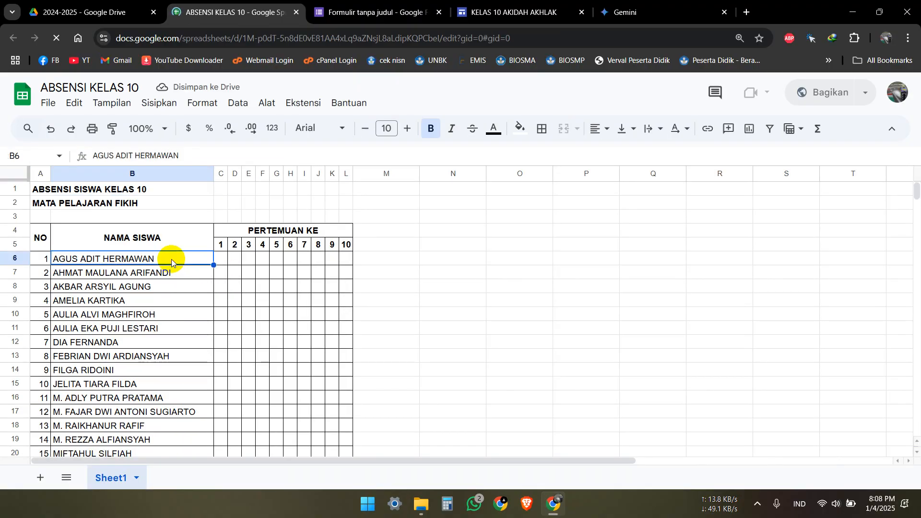
scroll(171, 263, "down", 5)
left_click(165, 363, "shift")
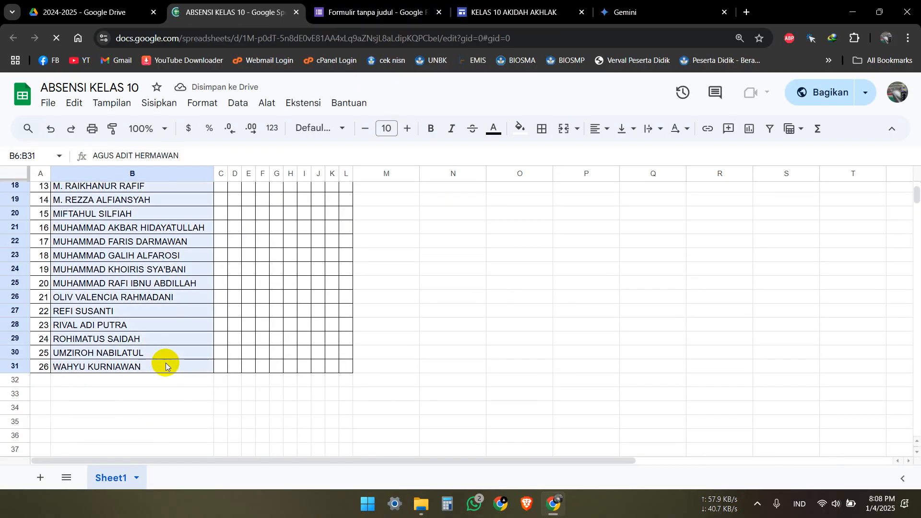
right_click(149, 273)
left_click(155, 95)
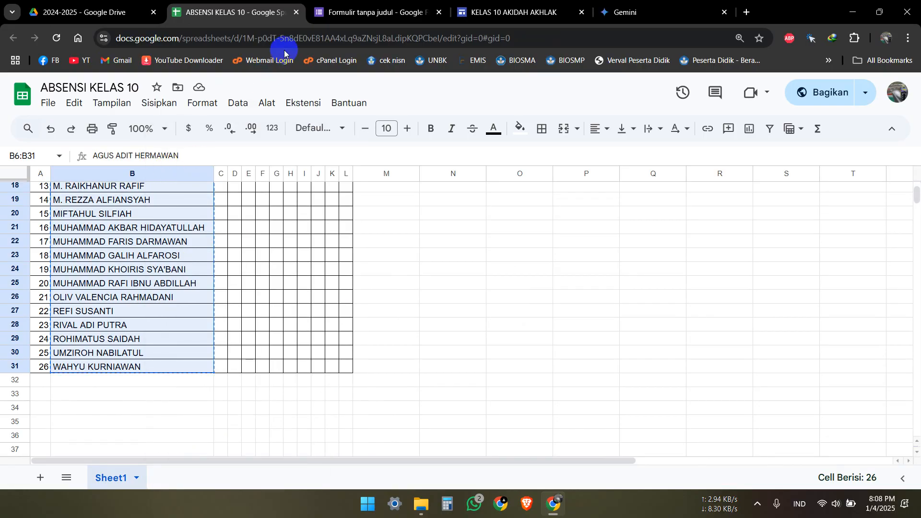
Back in the form, paste the copied student names as the NAMA SISWA drop-down options and make the question required
left_click(323, 11)
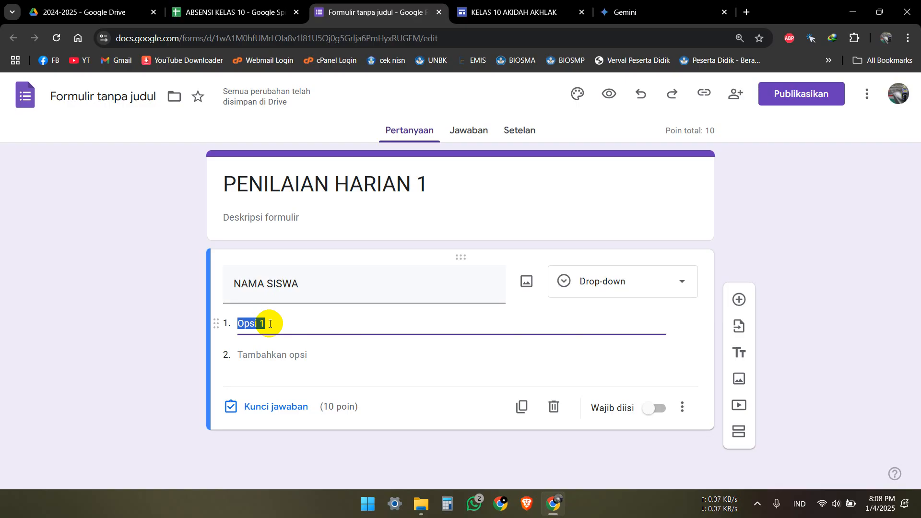
key("ctrl+v")
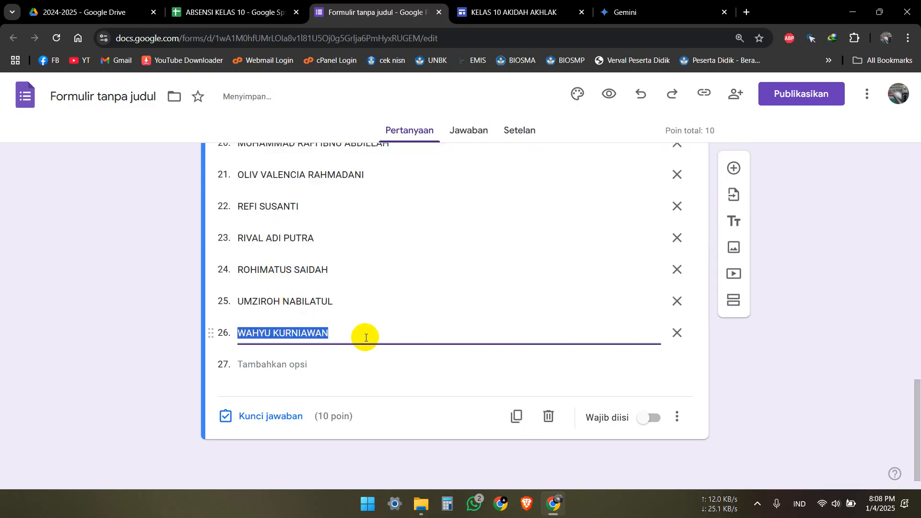
left_click(648, 420)
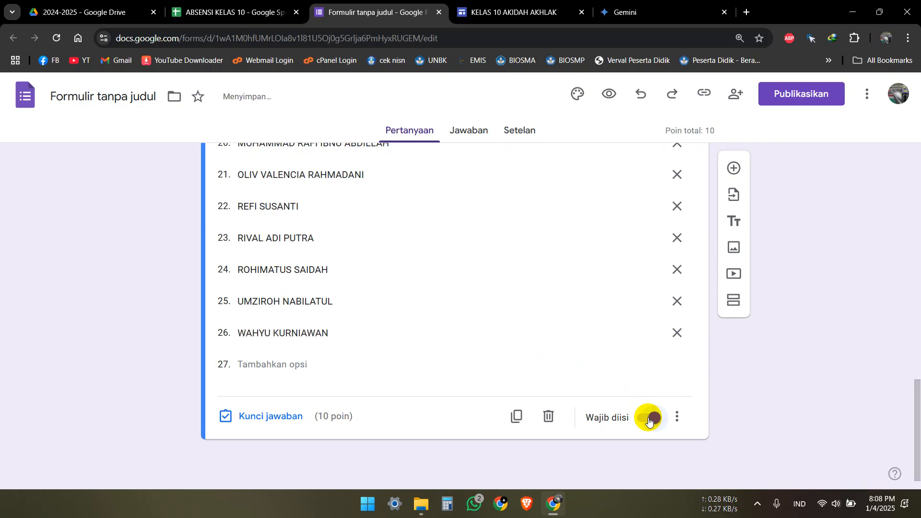
Mark all 26 student names as correct answers in the NAMA SISWA answer key and finish the key
left_click(272, 417)
scroll(532, 337, "down", 1)
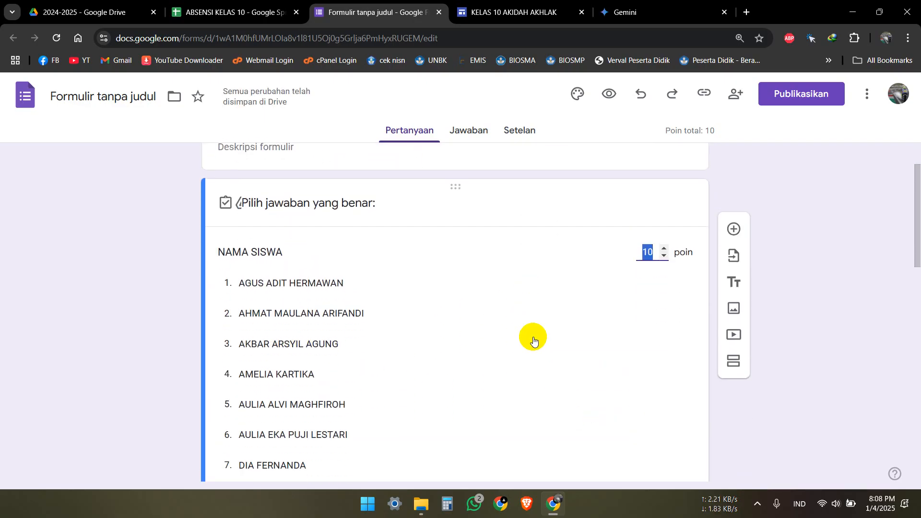
left_click(521, 293)
left_click(533, 321)
left_click(534, 345)
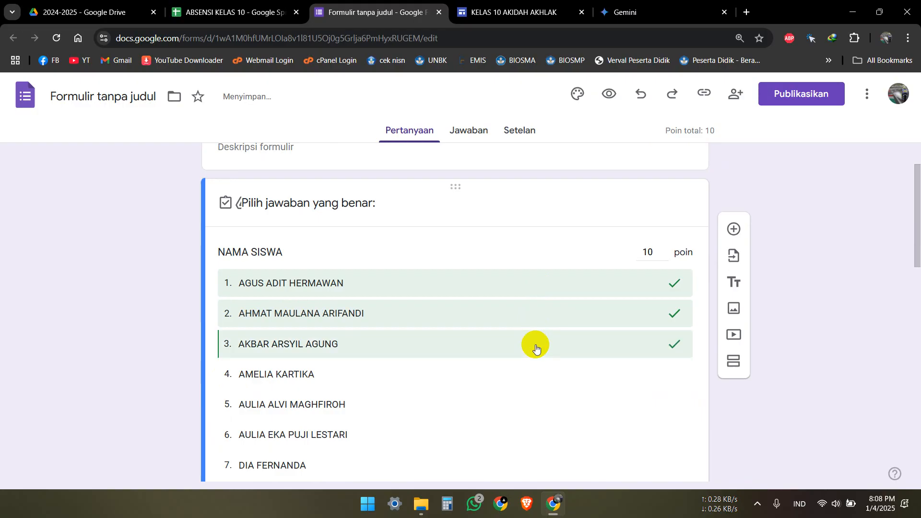
left_click(535, 366)
scroll(533, 367, "down", 1)
left_click(530, 346)
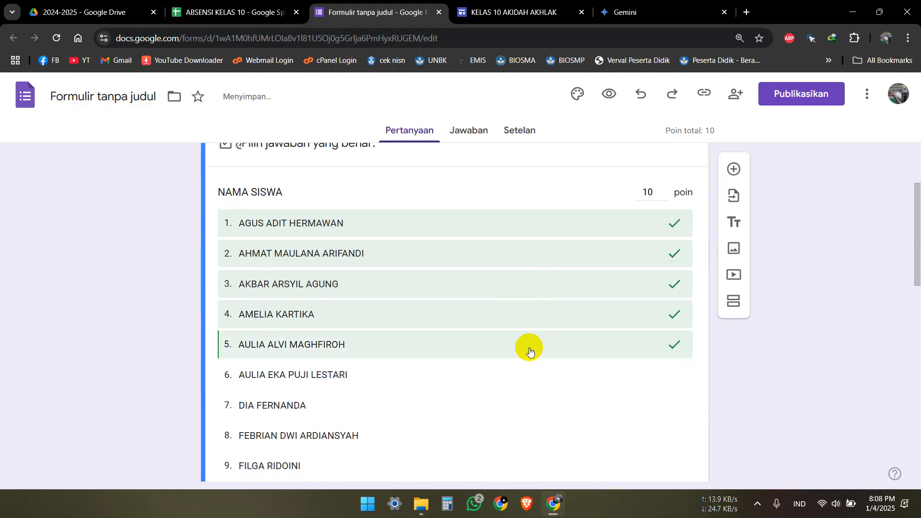
left_click(527, 377)
left_click(529, 405)
scroll(530, 403, "down", 2)
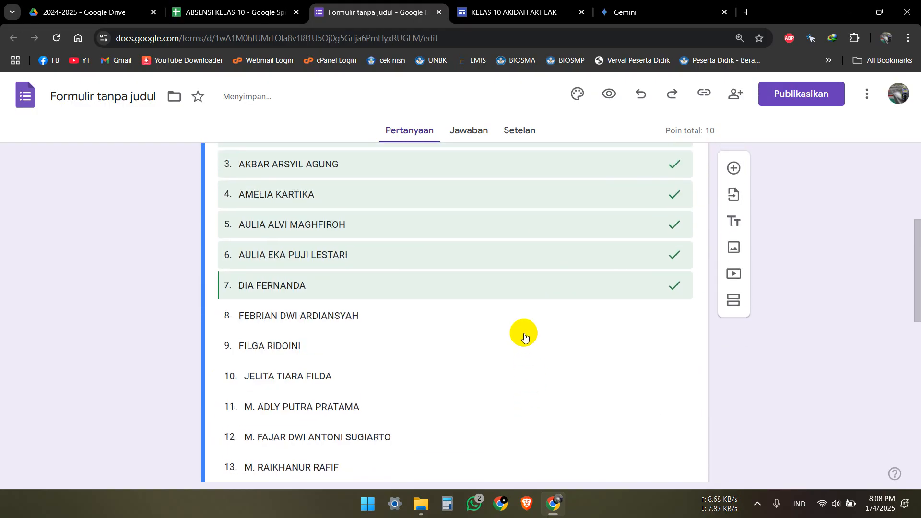
left_click(524, 315)
left_click(524, 349)
left_click(524, 374)
scroll(524, 377, "down", 1)
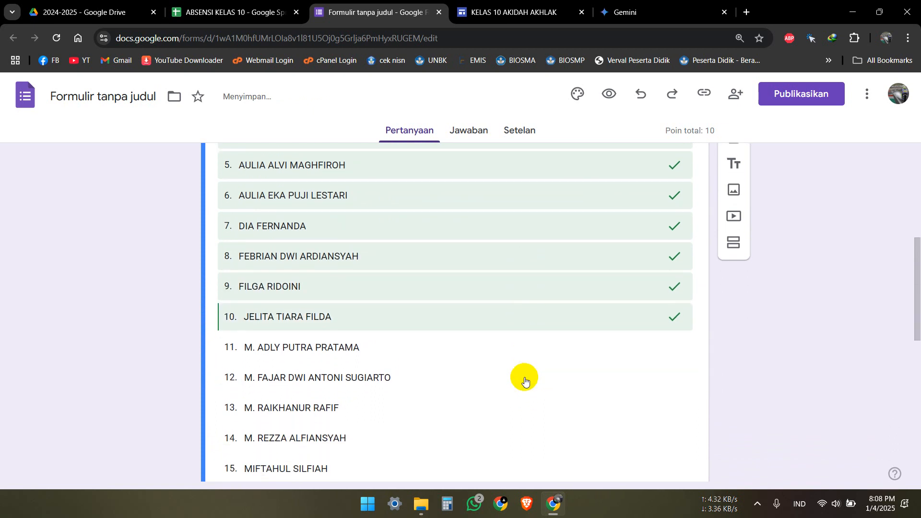
left_click(524, 350)
left_click(524, 379)
left_click(526, 406)
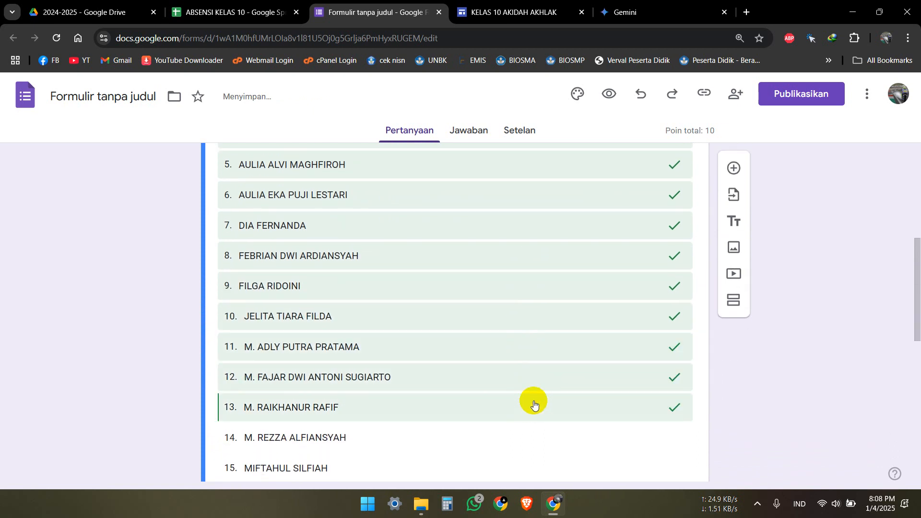
scroll(528, 384, "down", 2)
left_click(524, 329)
left_click(520, 356)
left_click(520, 382)
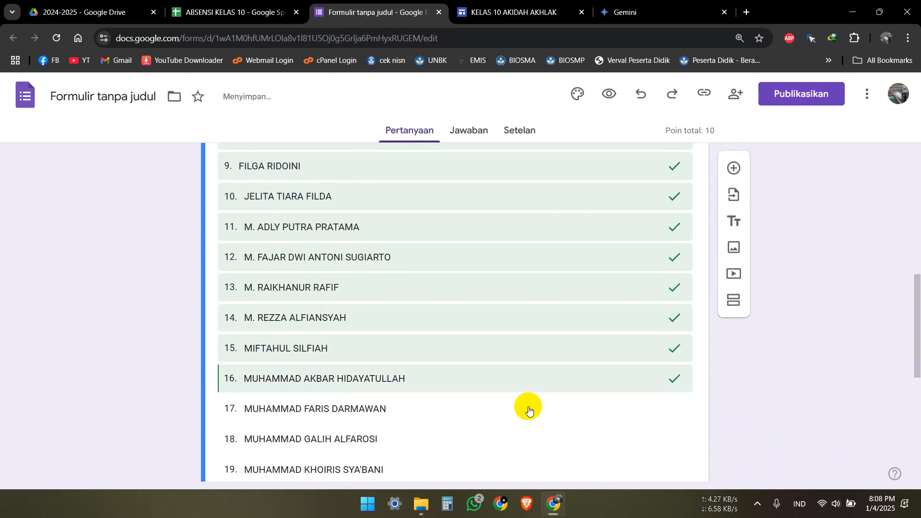
scroll(527, 393, "down", 2)
left_click(522, 296)
left_click(519, 326)
left_click(519, 357)
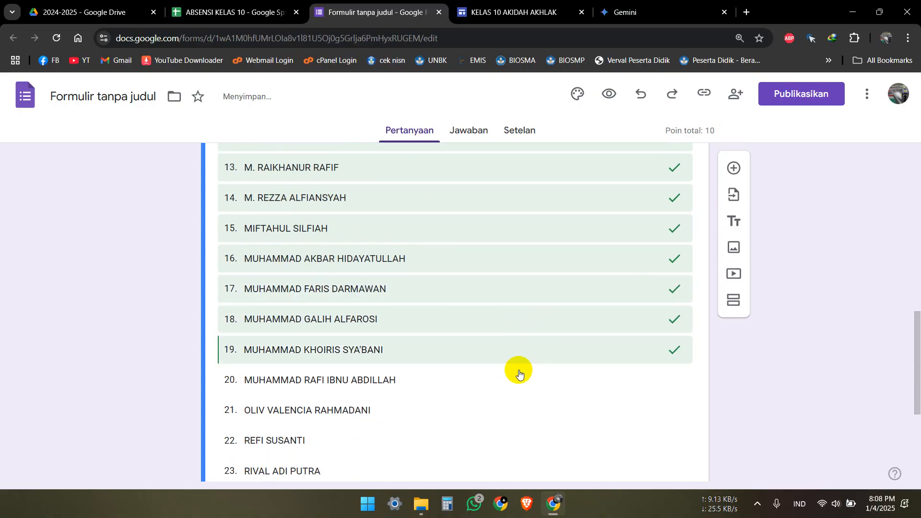
left_click(522, 386)
scroll(518, 365, "down", 2)
left_click(516, 293)
left_click(509, 321)
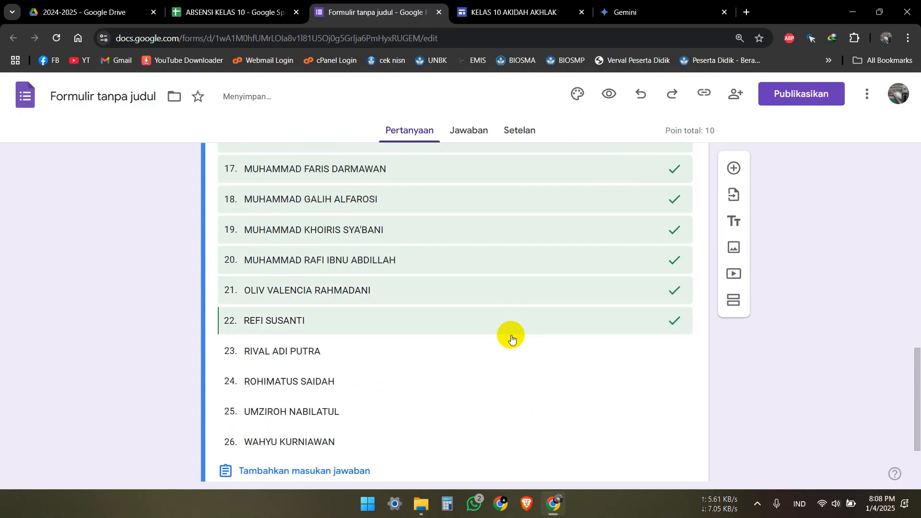
left_click(509, 353)
left_click(511, 381)
left_click(511, 408)
left_click(521, 437)
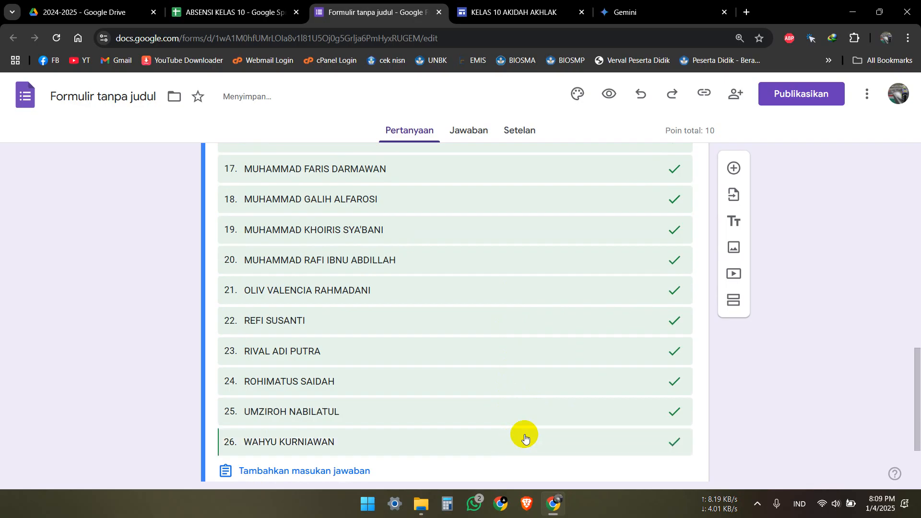
scroll(537, 419, "down", 2)
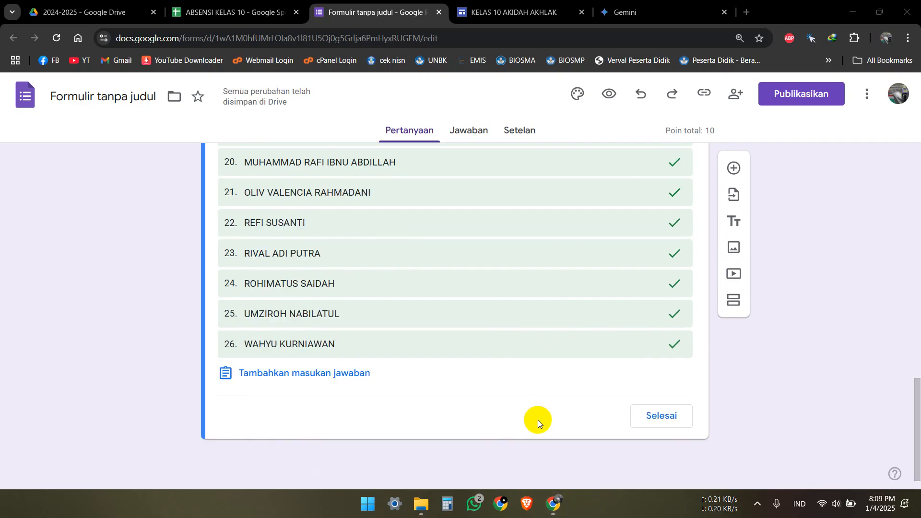
left_click(660, 416)
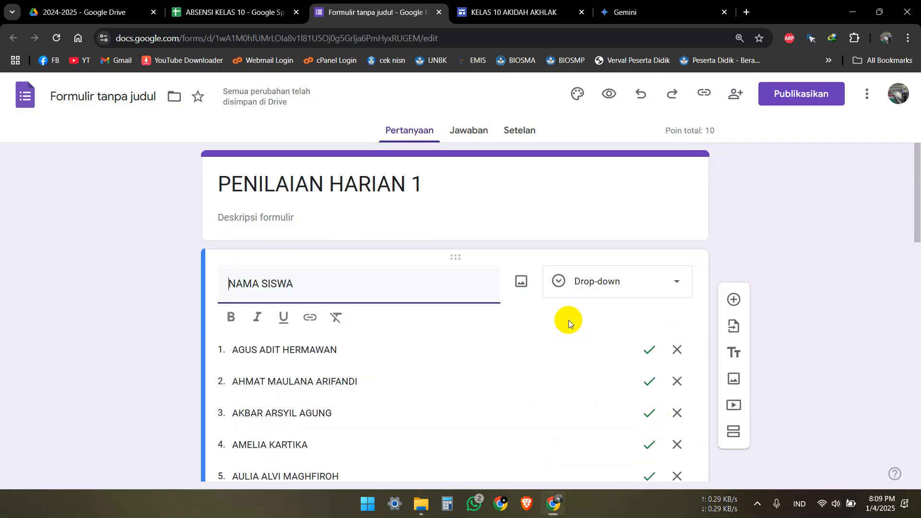
Add a new multiple-choice question with the first question text copied from Gemini, "Ilmu yang mempelajari tentang keesaan Allah SWT adalah..."
left_click(732, 239)
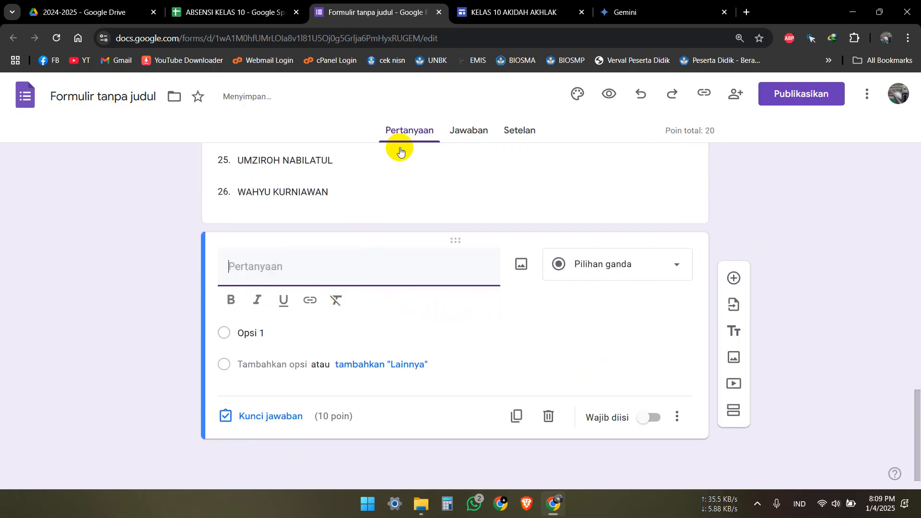
left_click(624, 11)
scroll(382, 219, "up", 4)
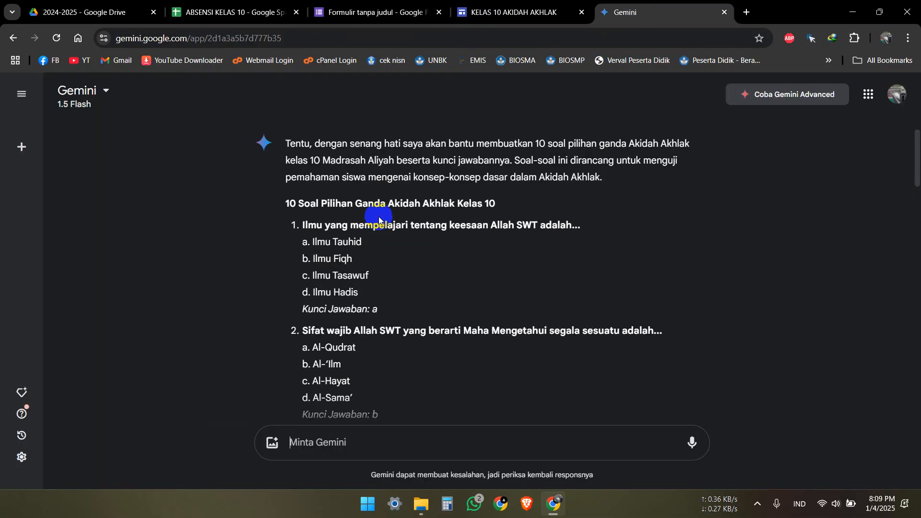
left_click_drag(301, 228, 583, 226)
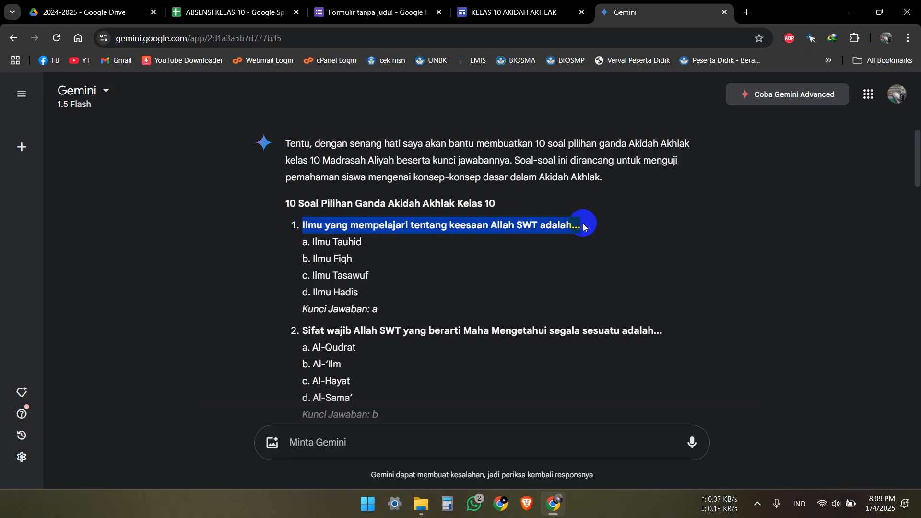
left_click(413, 12)
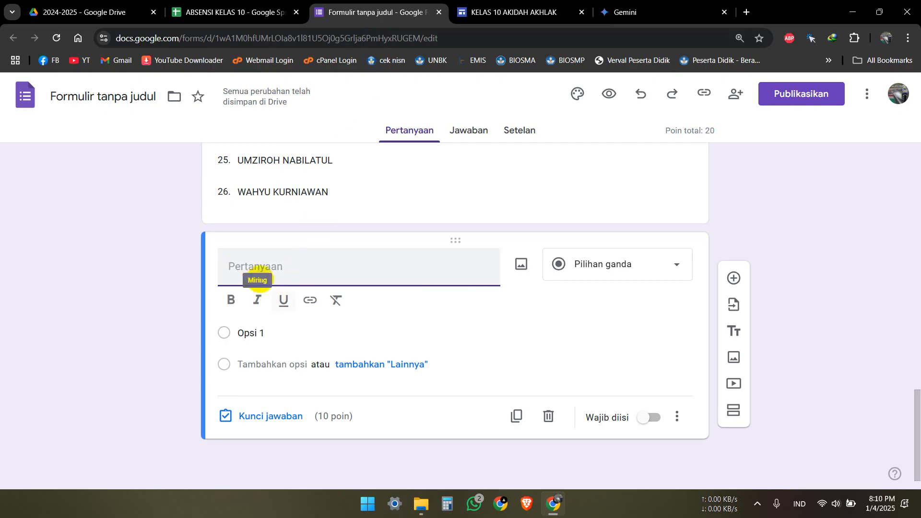
left_click(255, 269)
key("ctrl+v")
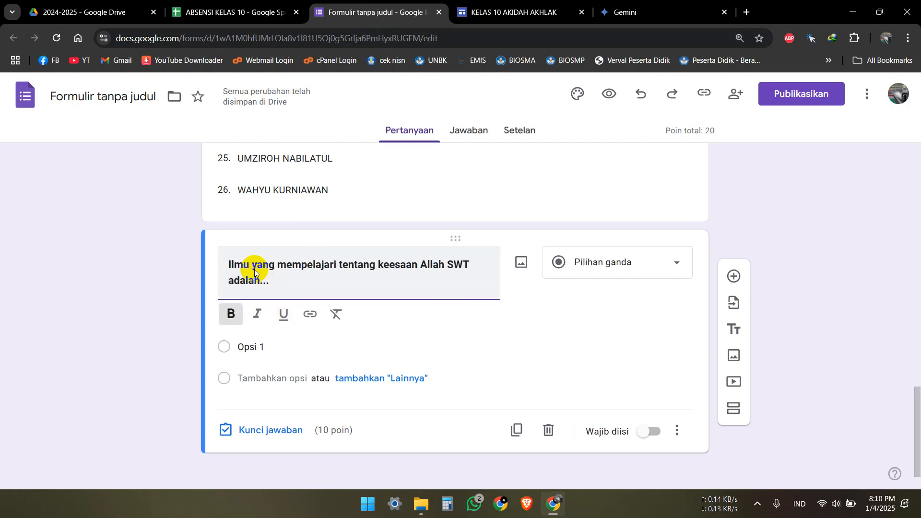
Consult the first question's choices in Gemini and enter TAUHID as the first answer option in the form
left_click(605, 11)
left_click(319, 242)
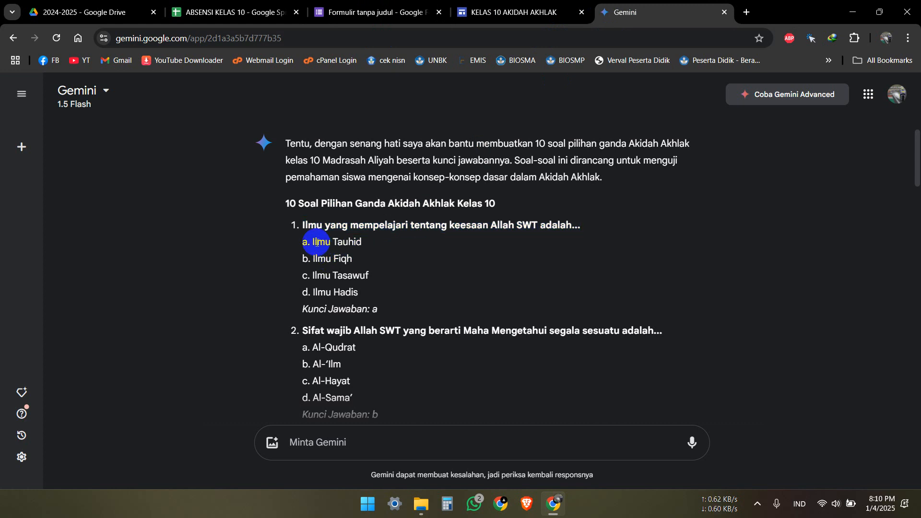
left_click(427, 12)
left_click(311, 344)
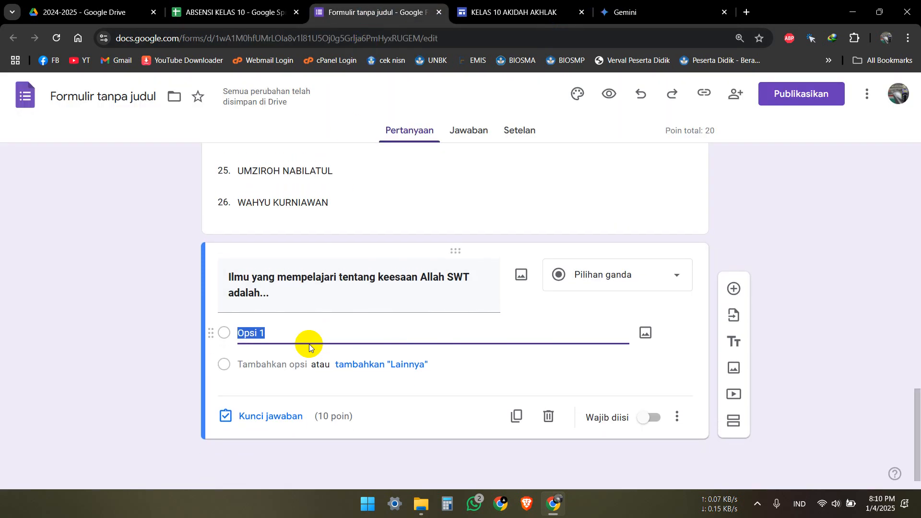
type("TAHUID")
key("BackSpace")
key("BackSpace")
key("BackSpace")
key("BackSpace")
type("UHID")
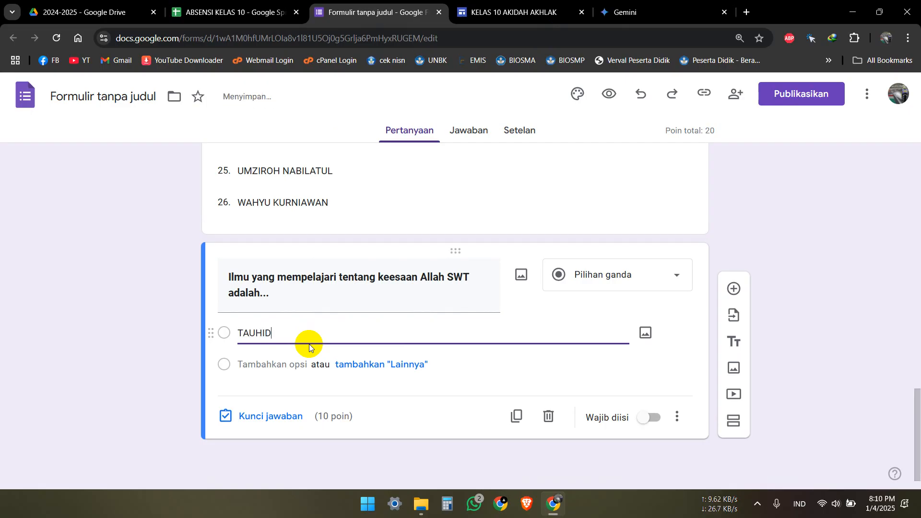
Add FIKIH, TASAWUF and HADITS as the remaining answer options of the question
key("Return")
type("FIKIH")
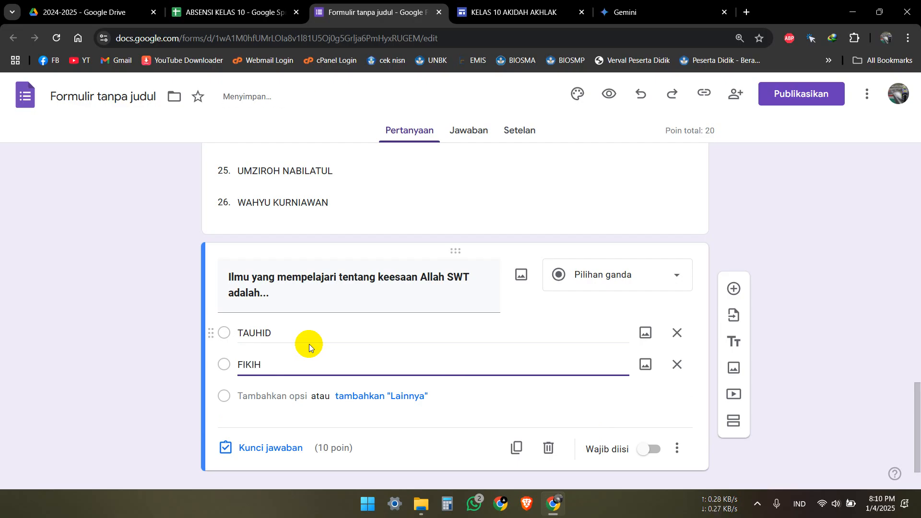
key("Return")
type("TASAWUF")
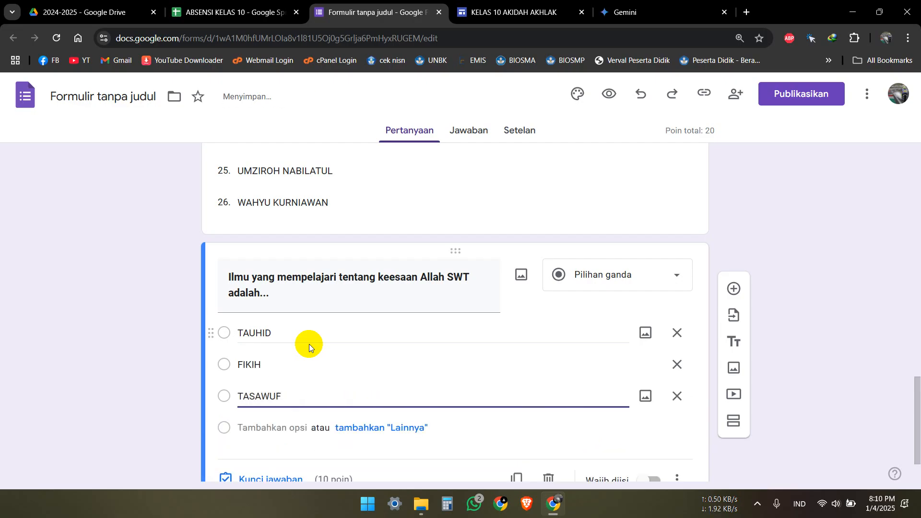
key("Return")
type("HAIDT")
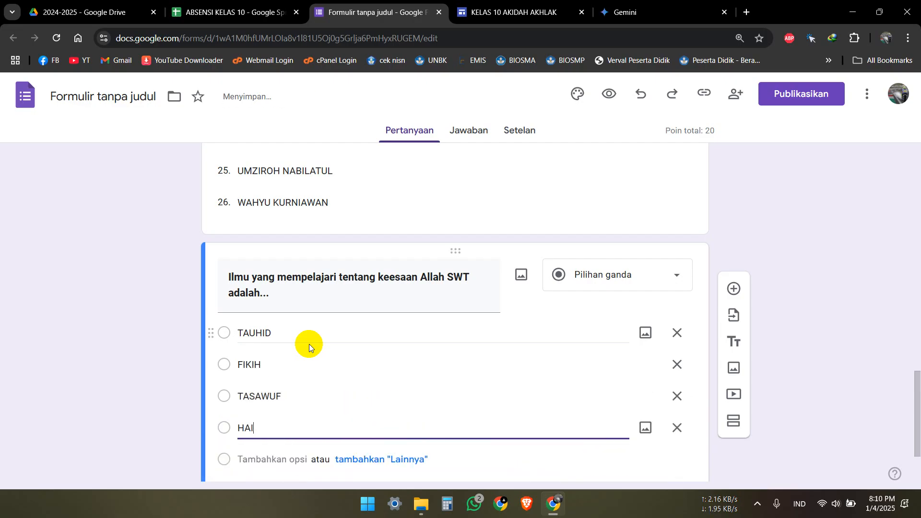
key("BackSpace")
key("BackSpace")
key("BackSpace")
type("DIT")
scroll(309, 344, "down", 2)
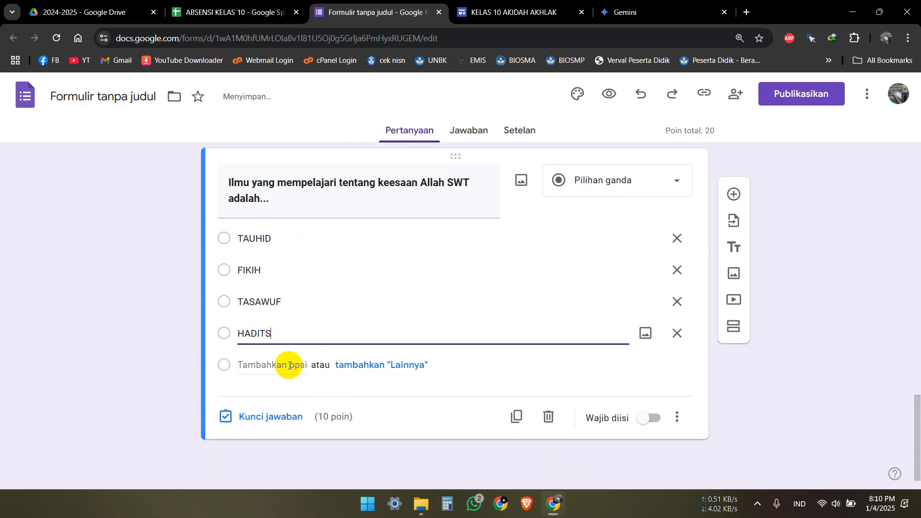
Mark TAUHID as the correct answer of the first multiple-choice question and make the question required
left_click(269, 421)
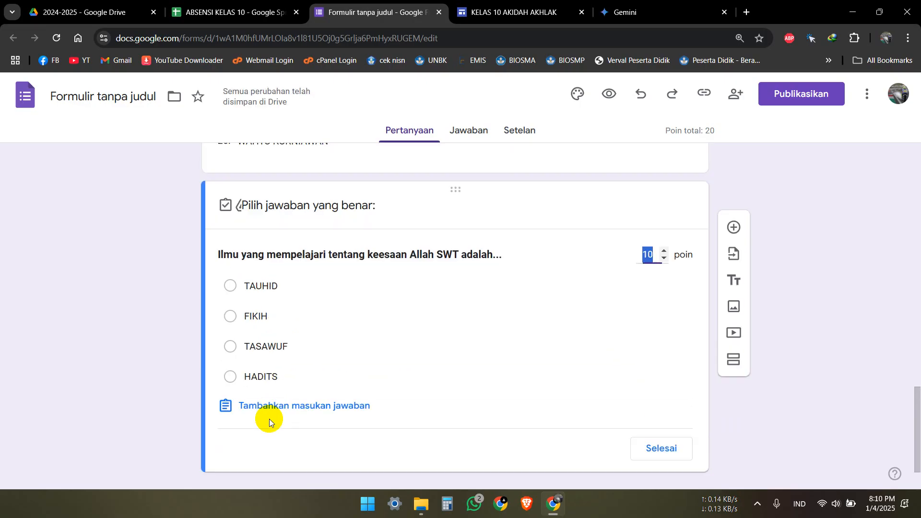
left_click(228, 286)
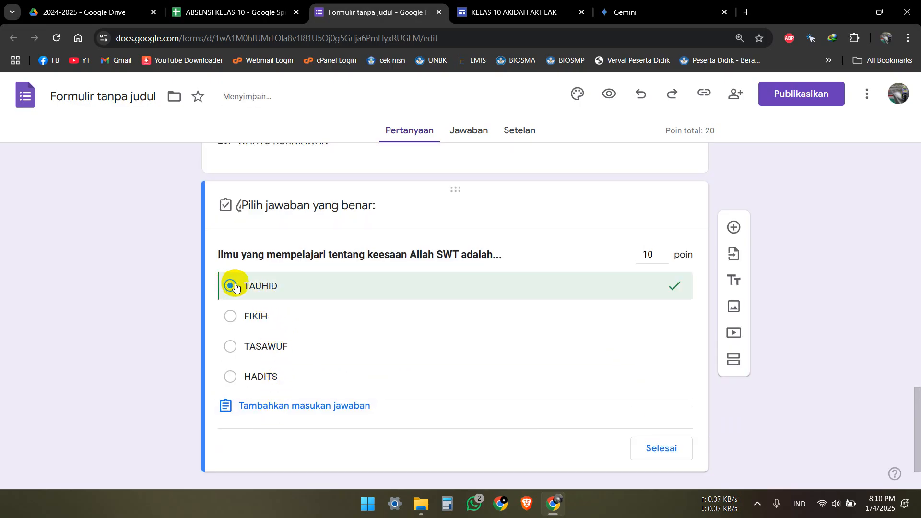
left_click(651, 444)
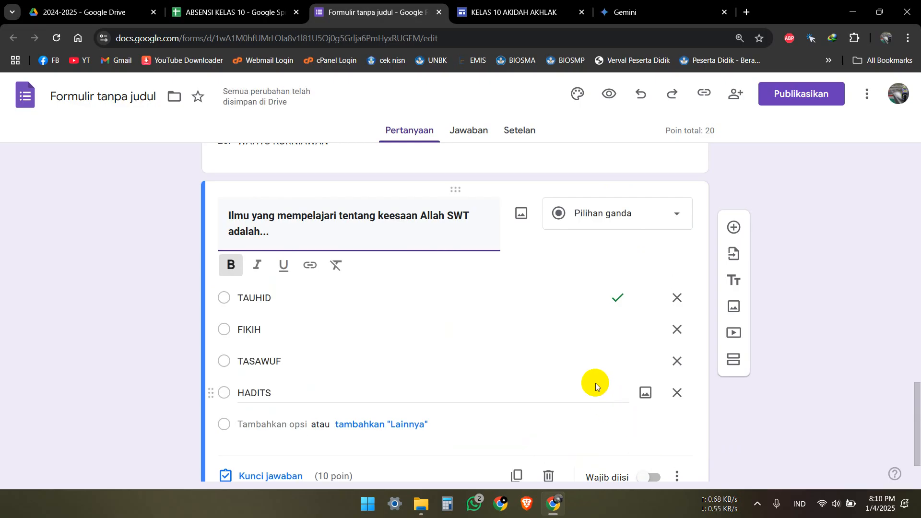
scroll(595, 383, "down", 1)
left_click(648, 421)
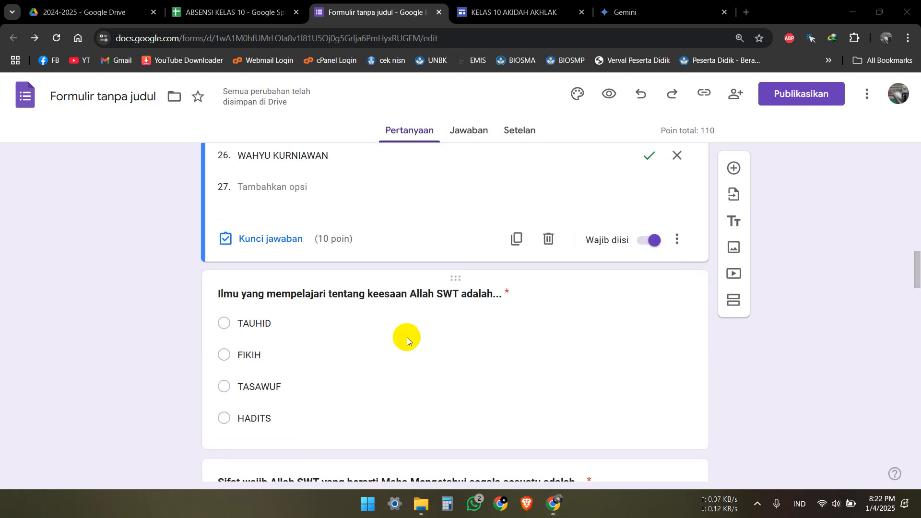
Review all the multiple-choice questions and the NAMA SISWA student list for completeness, including the first question's answer key
scroll(407, 337, "down", 3)
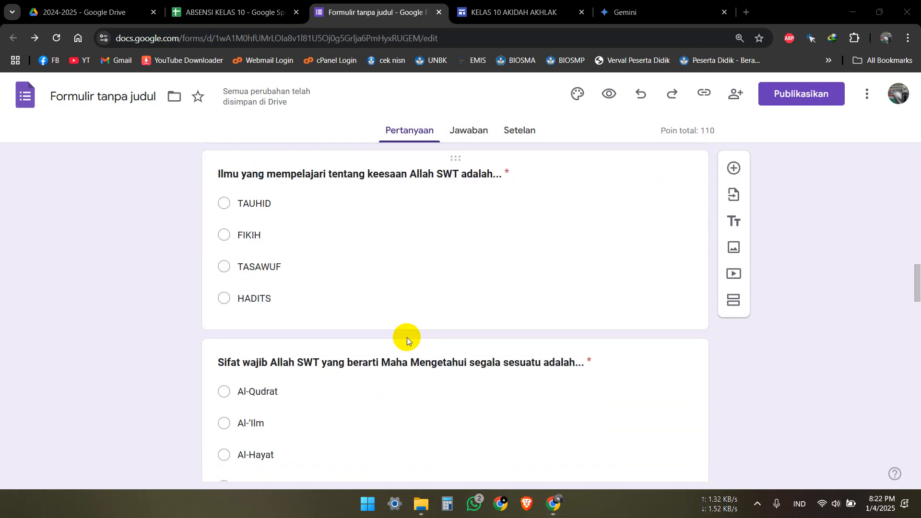
scroll(407, 338, "up", 4)
scroll(406, 338, "down", 14)
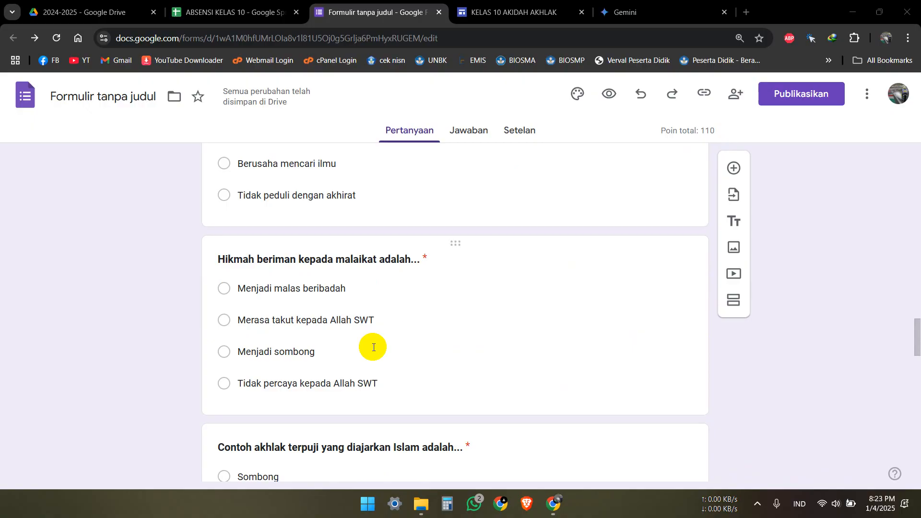
scroll(378, 297, "up", 11)
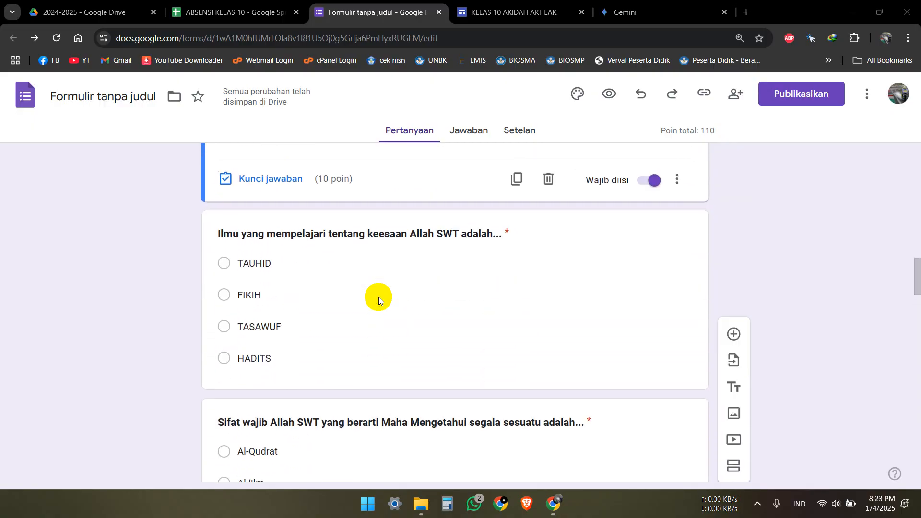
scroll(378, 298, "down", 5)
scroll(378, 298, "down", 17)
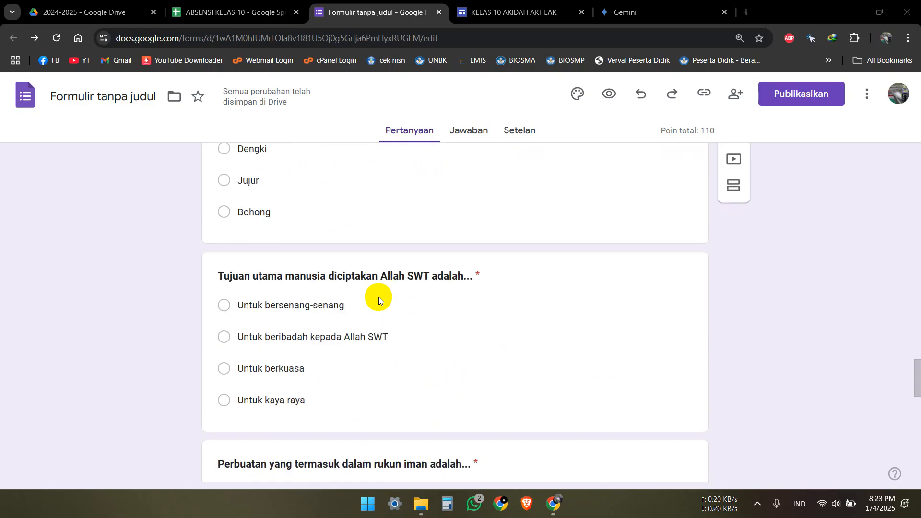
scroll(378, 298, "down", 12)
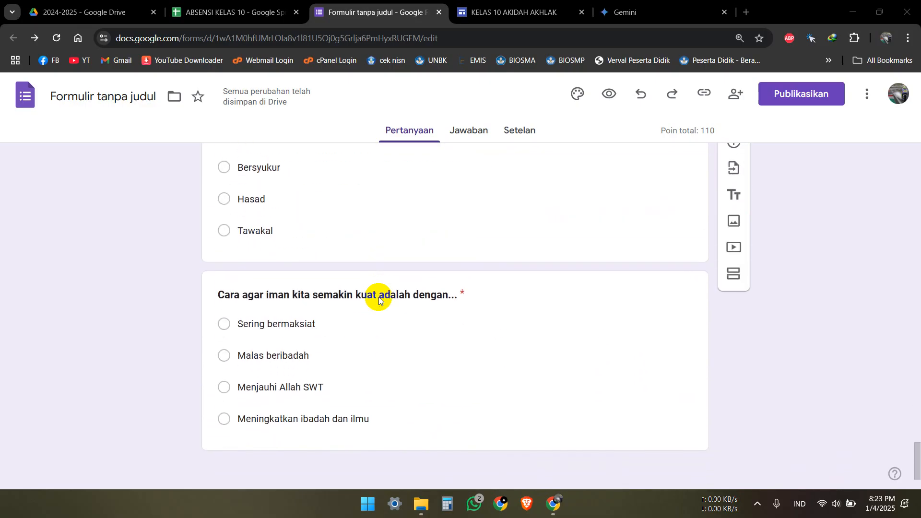
scroll(378, 297, "up", 20)
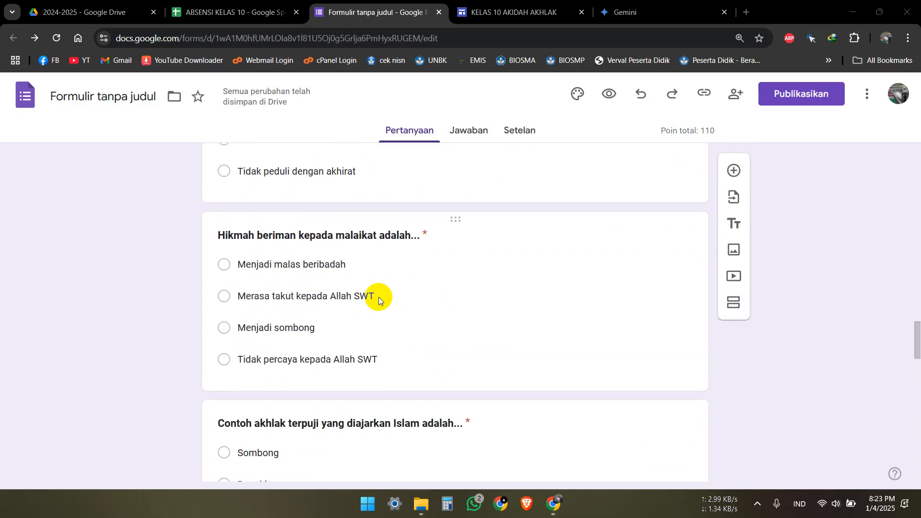
scroll(378, 298, "up", 15)
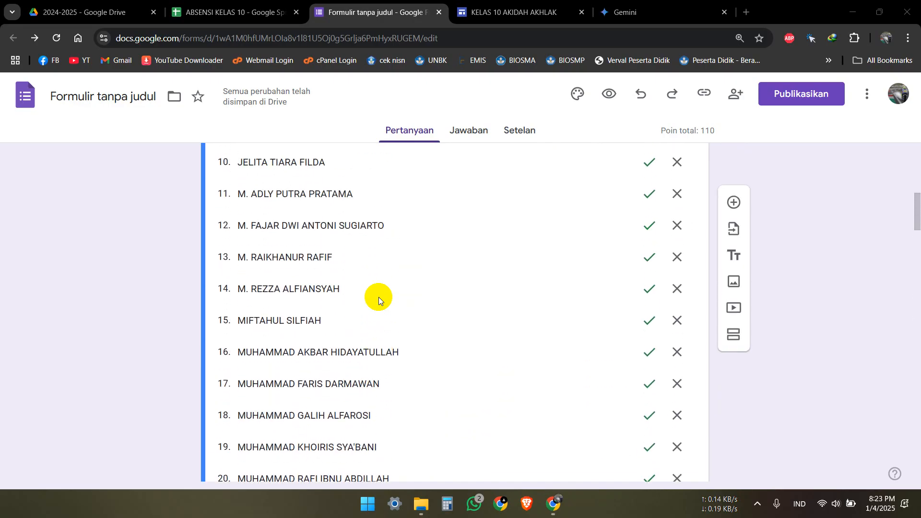
scroll(378, 297, "up", 5)
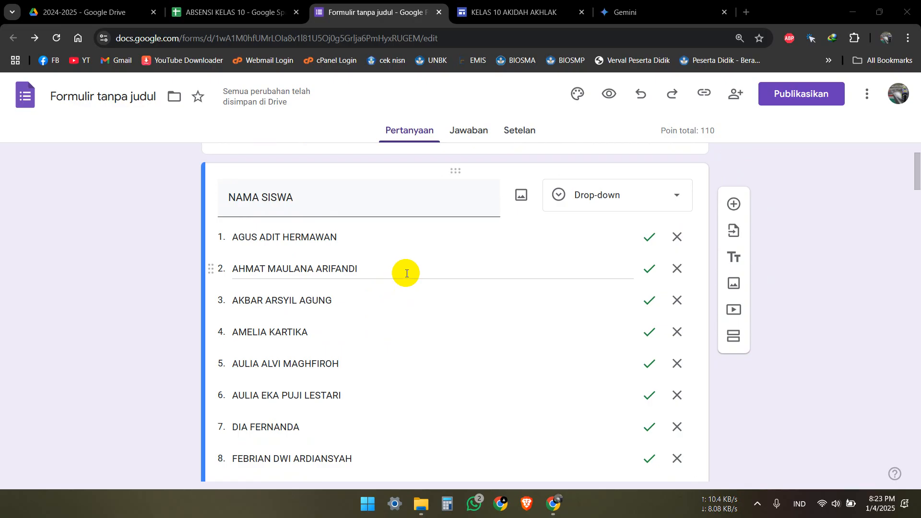
scroll(406, 273, "down", 1)
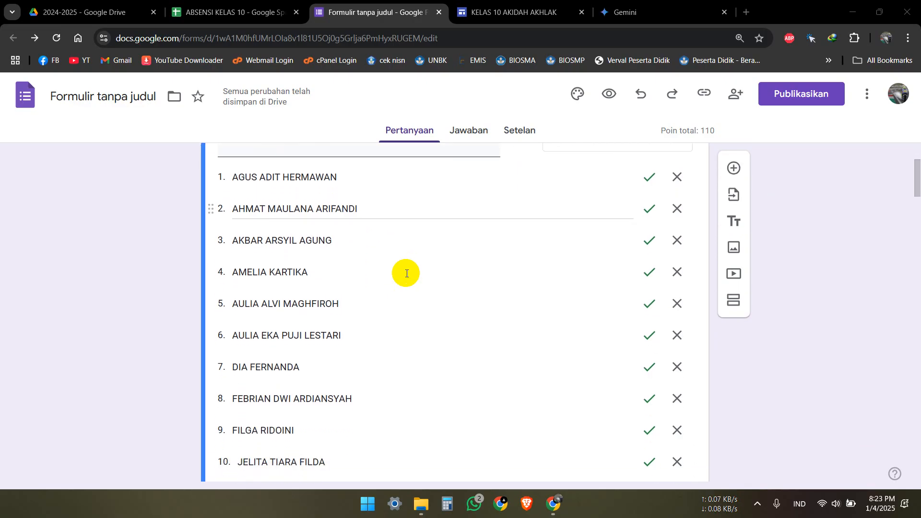
scroll(406, 273, "down", 15)
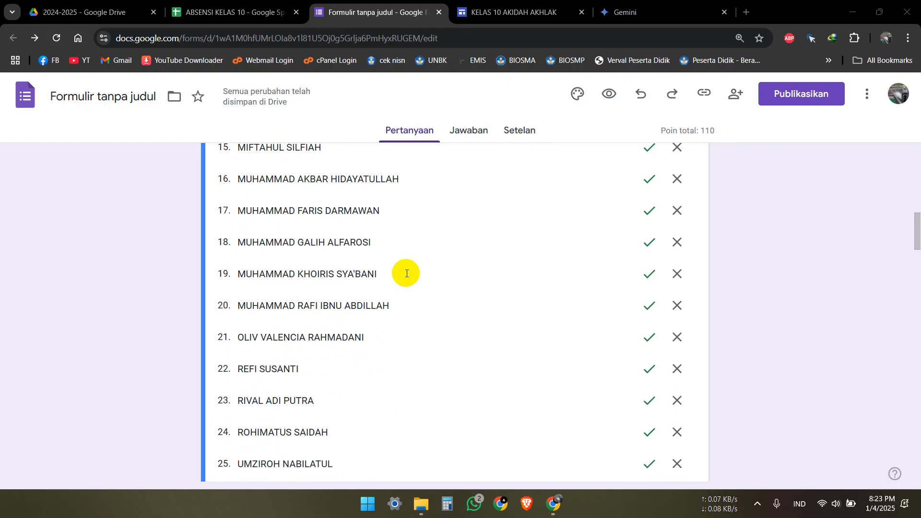
scroll(407, 271, "up", 1)
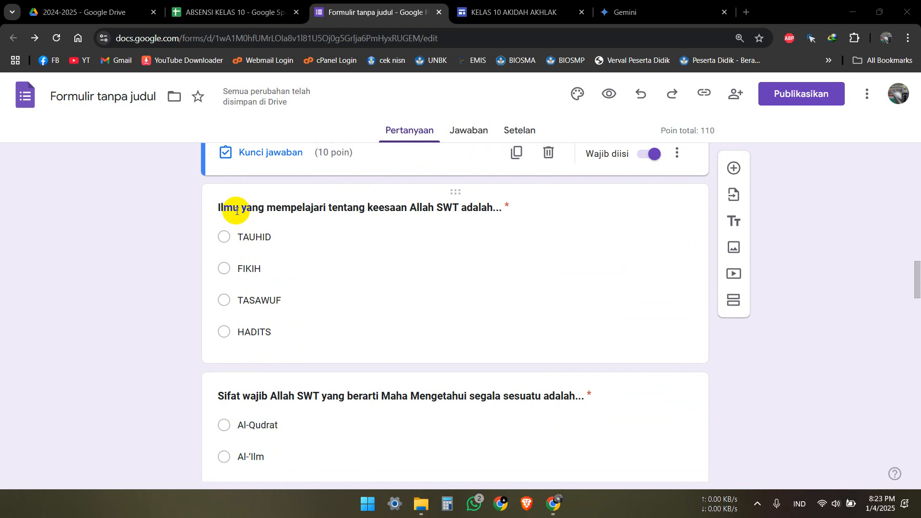
left_click(236, 211)
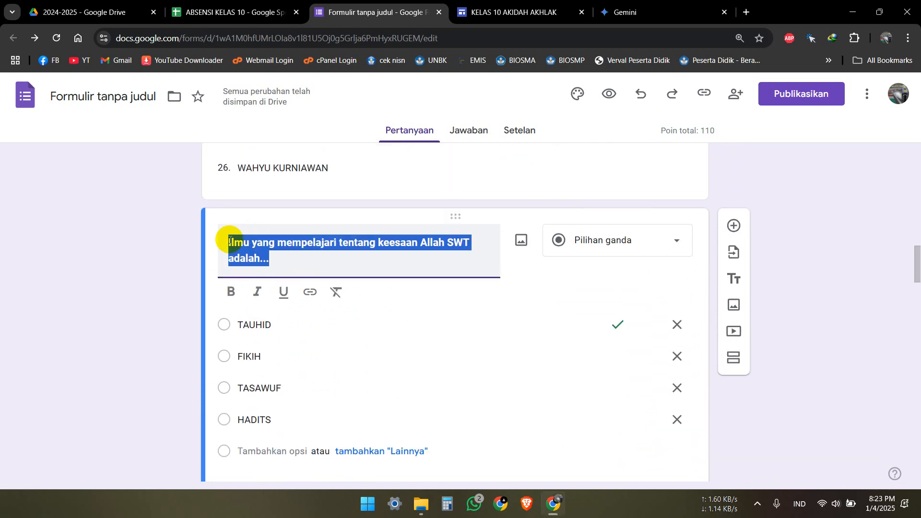
left_click(177, 243)
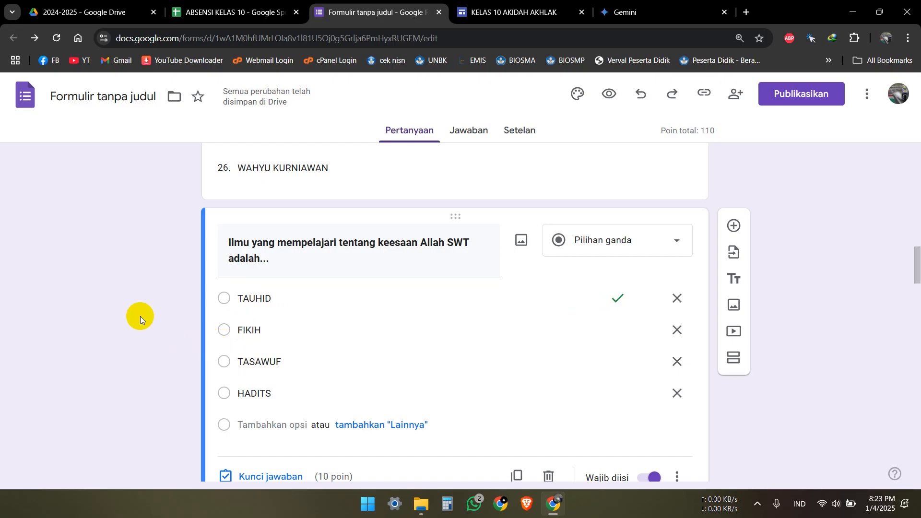
Add a new section directly after the NAMA SISWA question so the quiz questions fall in section two
scroll(140, 312, "up", 4)
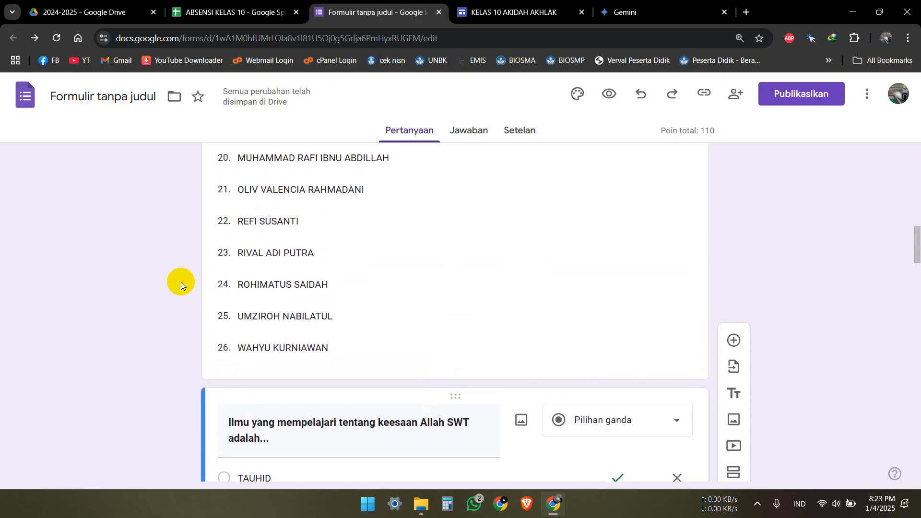
left_click(205, 262)
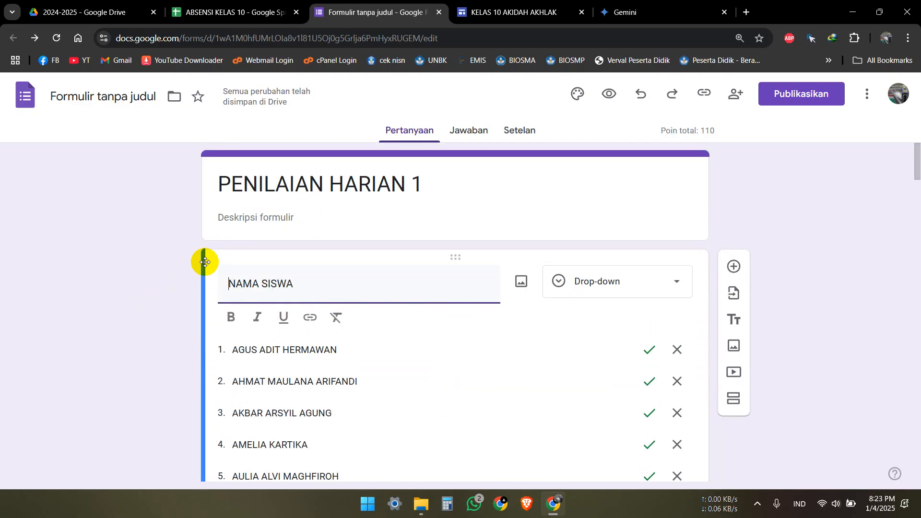
left_click(735, 402)
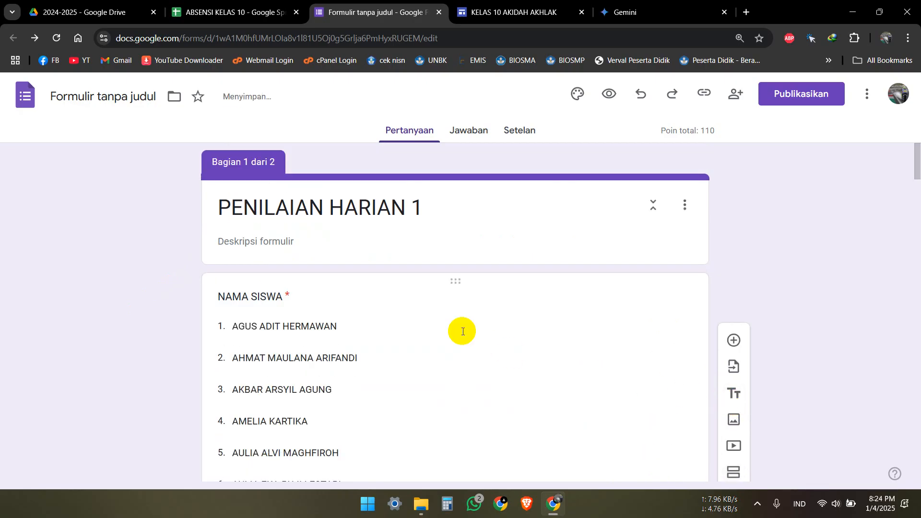
Title the second section, above the first multiple-choice question, SOAL
scroll(415, 301, "down", 7)
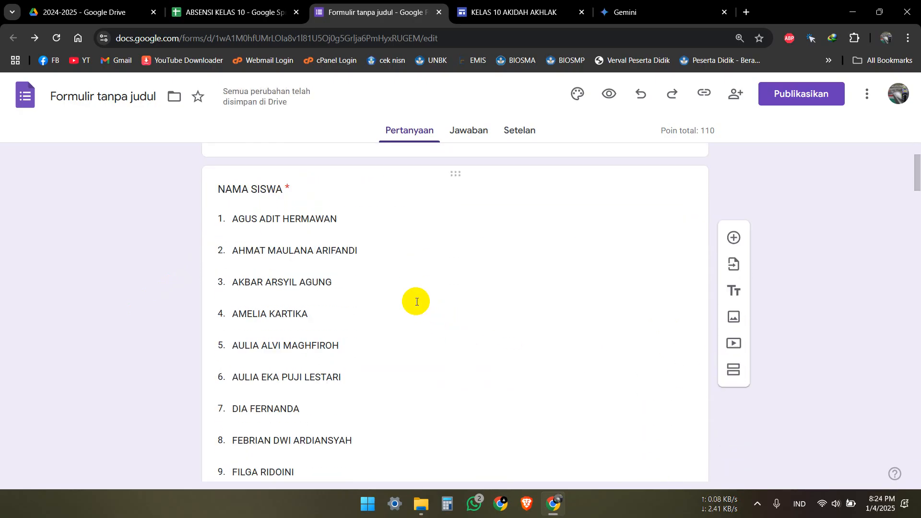
scroll(416, 301, "down", 15)
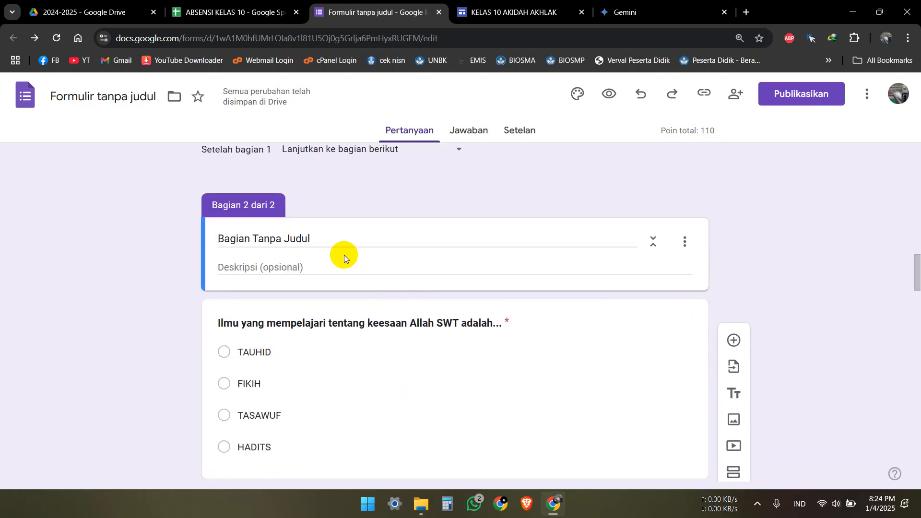
left_click(335, 238)
left_click_drag(312, 238, 203, 237)
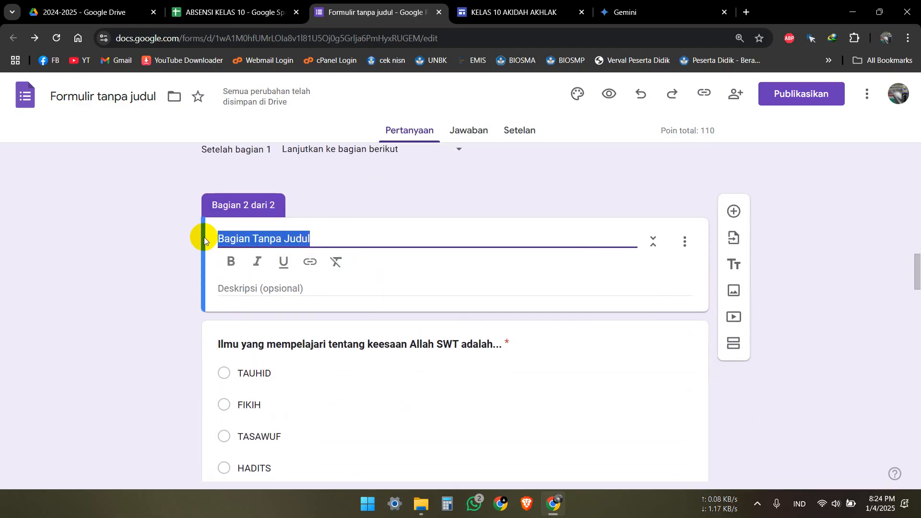
type("SOAL")
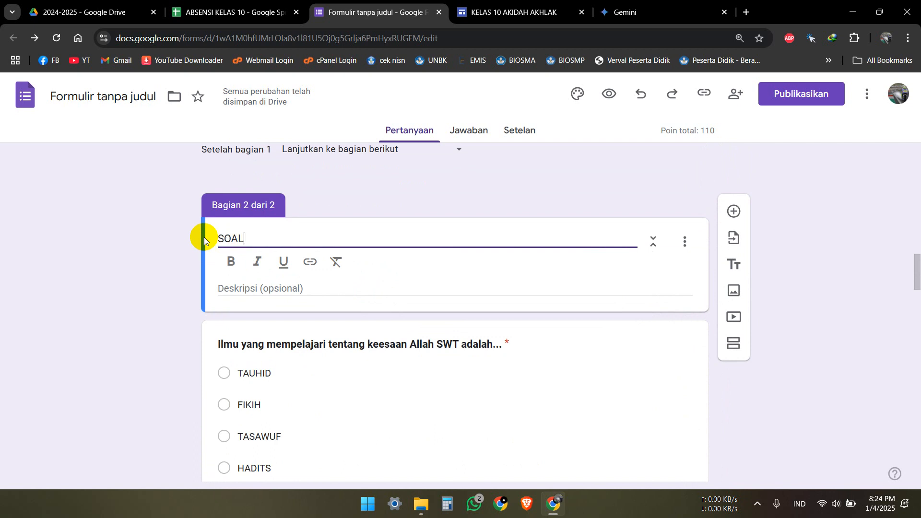
left_click(176, 255)
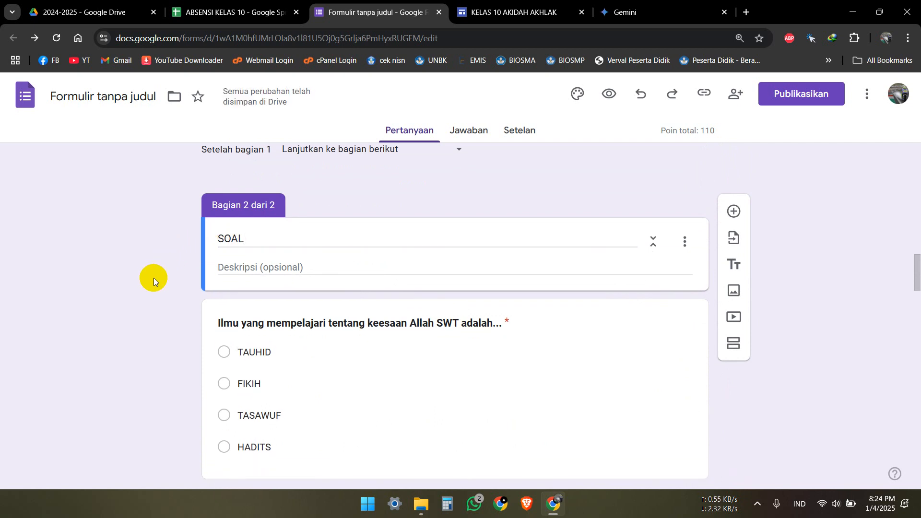
Enable random question order (Acak urutan pertanyaan) in the form's presentation settings
scroll(154, 278, "down", 2)
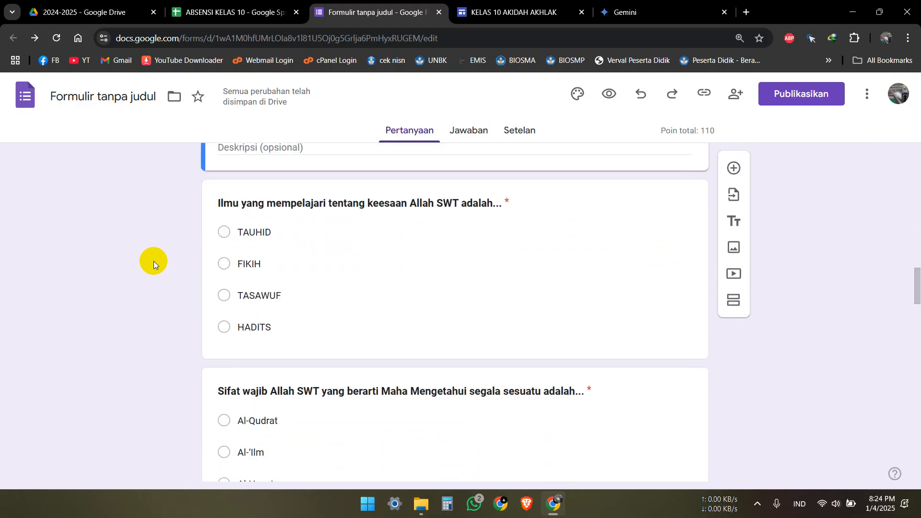
left_click(511, 133)
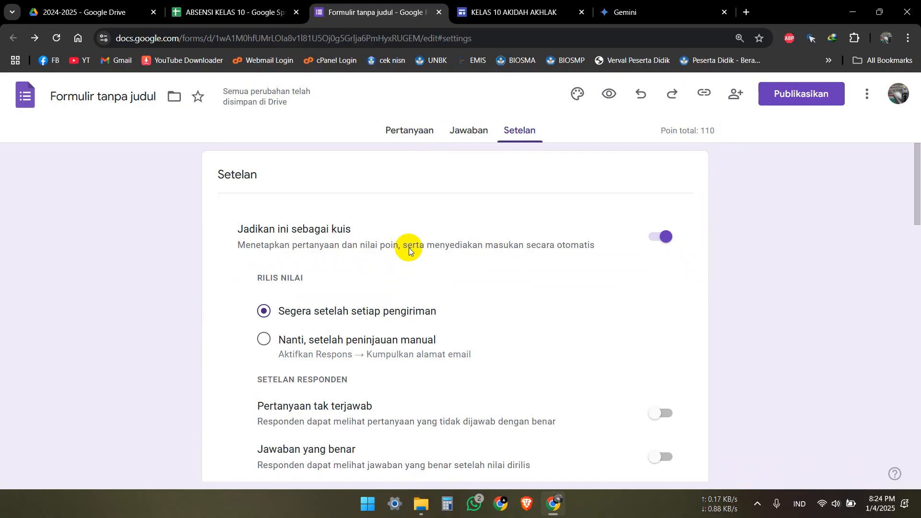
scroll(409, 247, "down", 3)
scroll(408, 249, "down", 5)
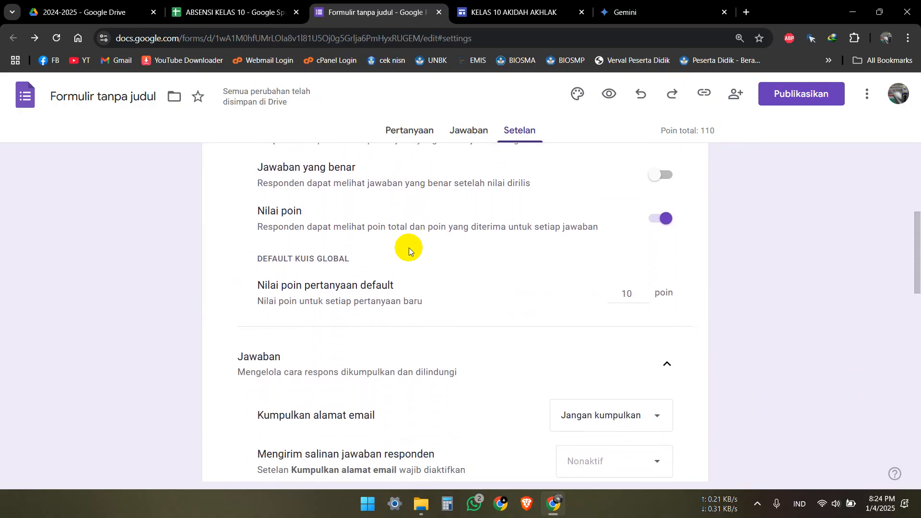
scroll(408, 248, "down", 5)
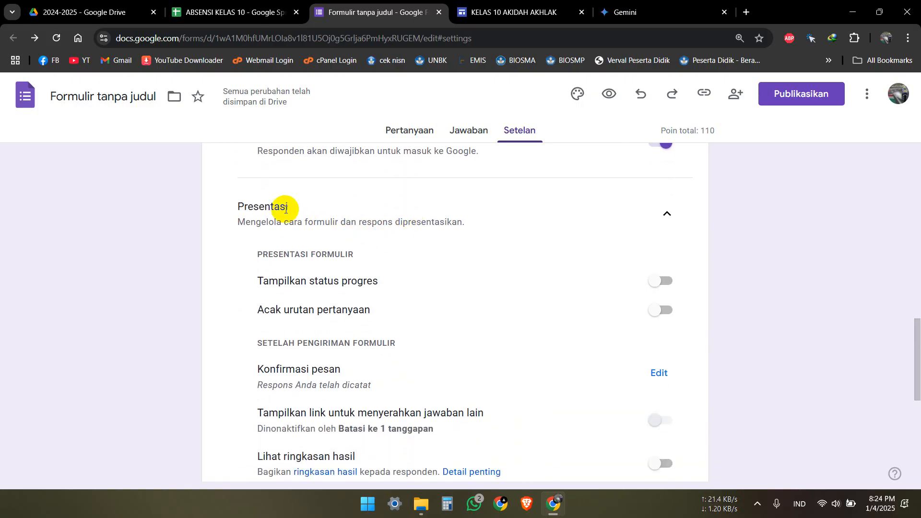
left_click(666, 214)
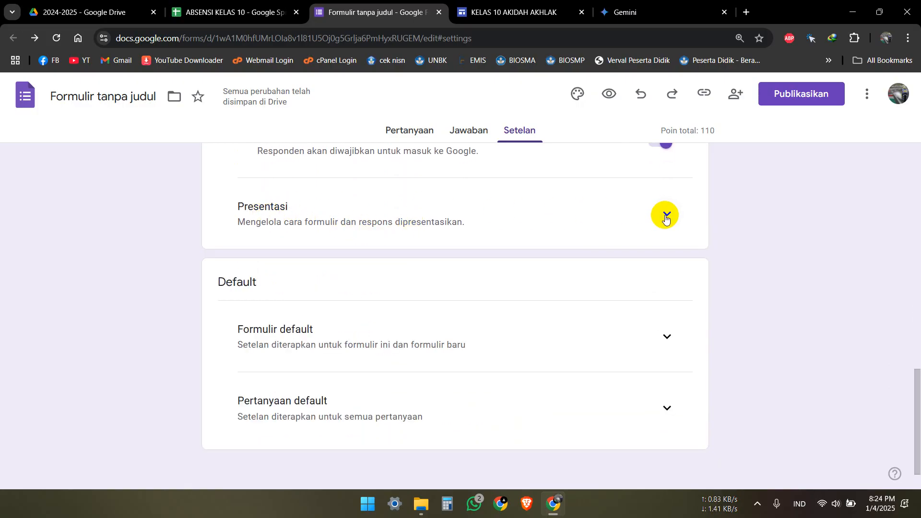
left_click(663, 216)
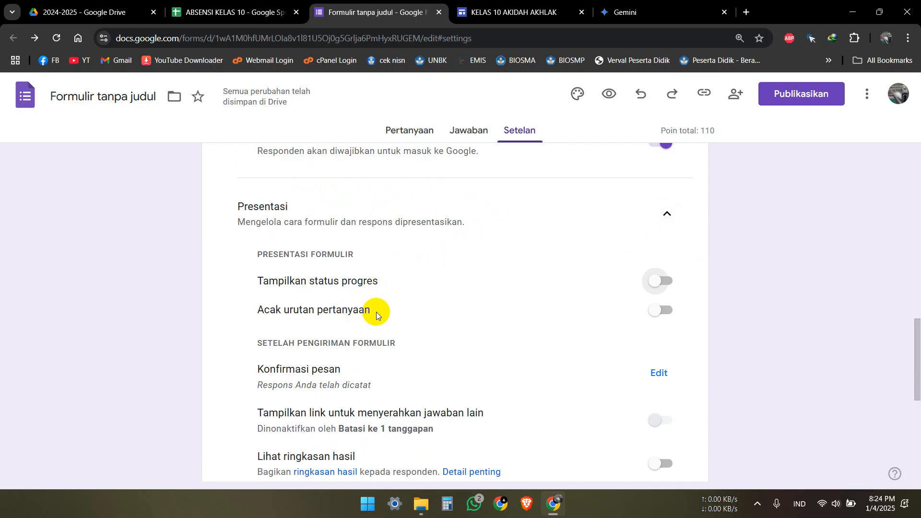
left_click(665, 310)
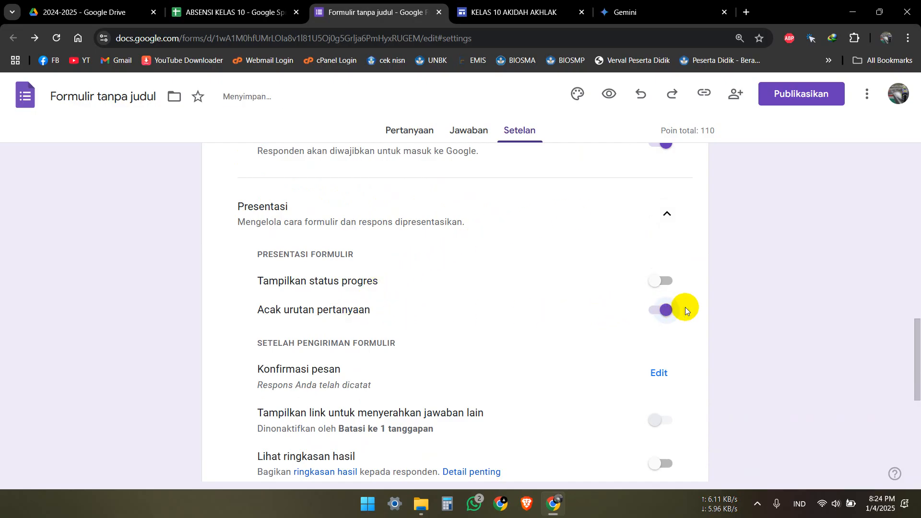
Return to the form's questions, check the SOAL section, and open the form's preview
left_click(398, 129)
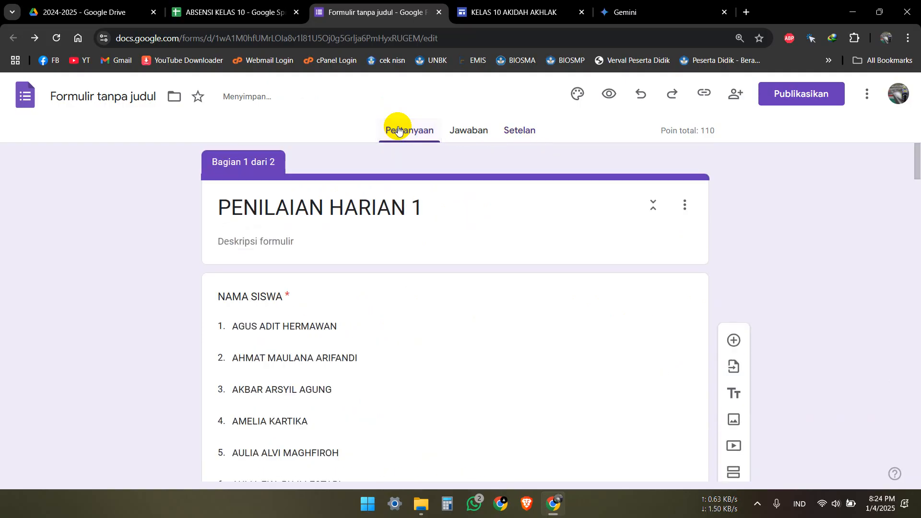
scroll(391, 315, "down", 5)
scroll(390, 315, "down", 15)
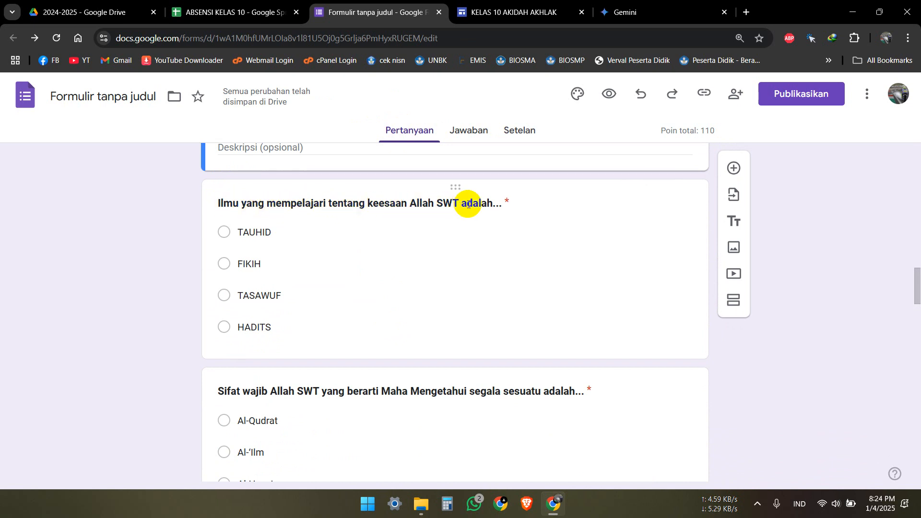
left_click(608, 96)
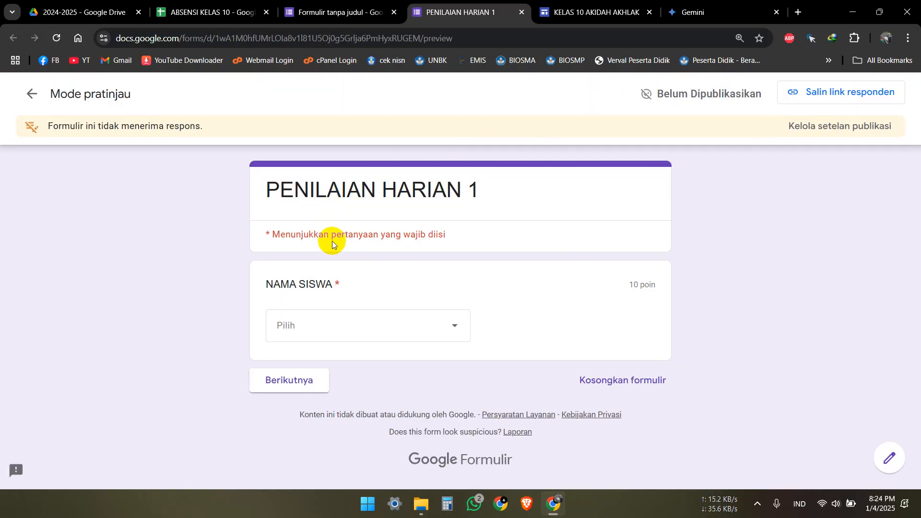
In the form preview, choose a student in the NAMA SISWA drop-down and continue to the SOAL section to view its questions
left_click(422, 320)
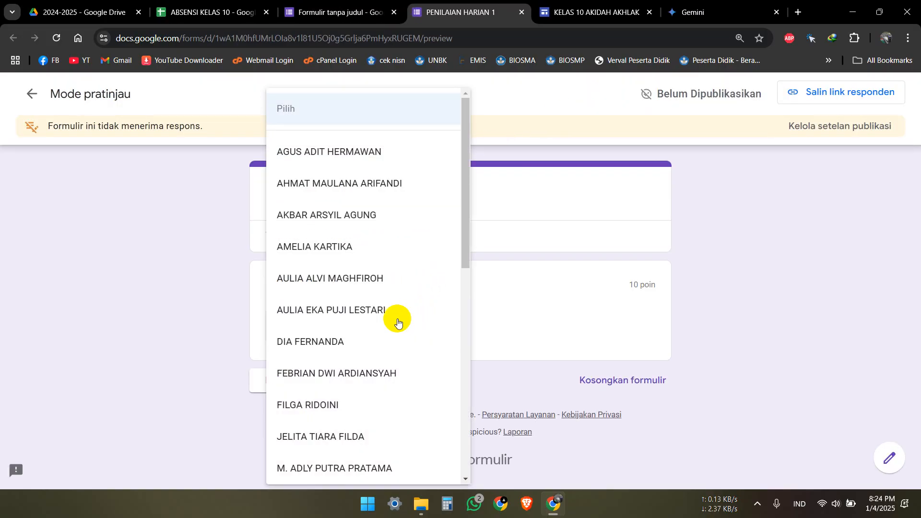
left_click(329, 275)
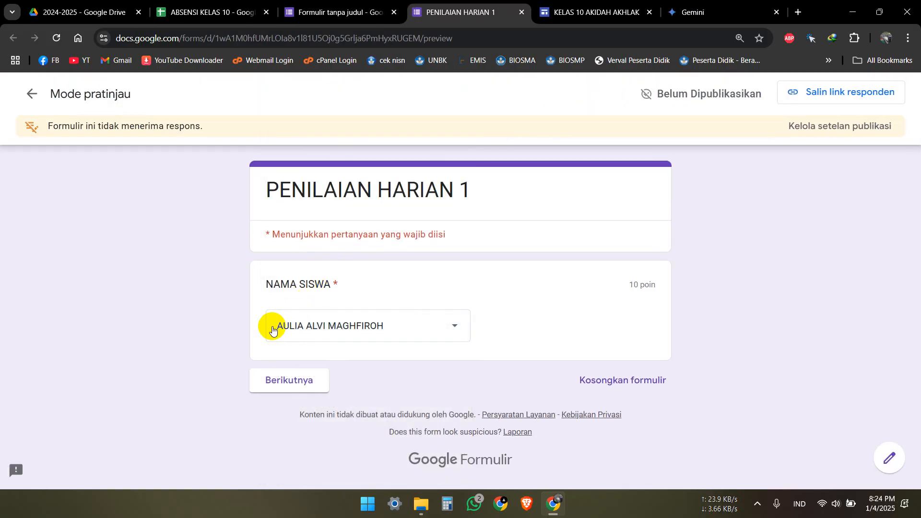
left_click(276, 382)
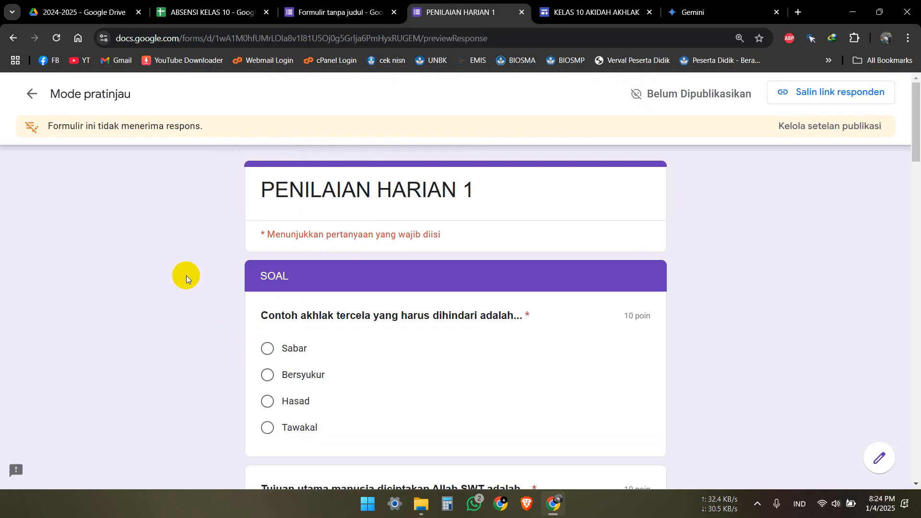
scroll(325, 319, "down", 3)
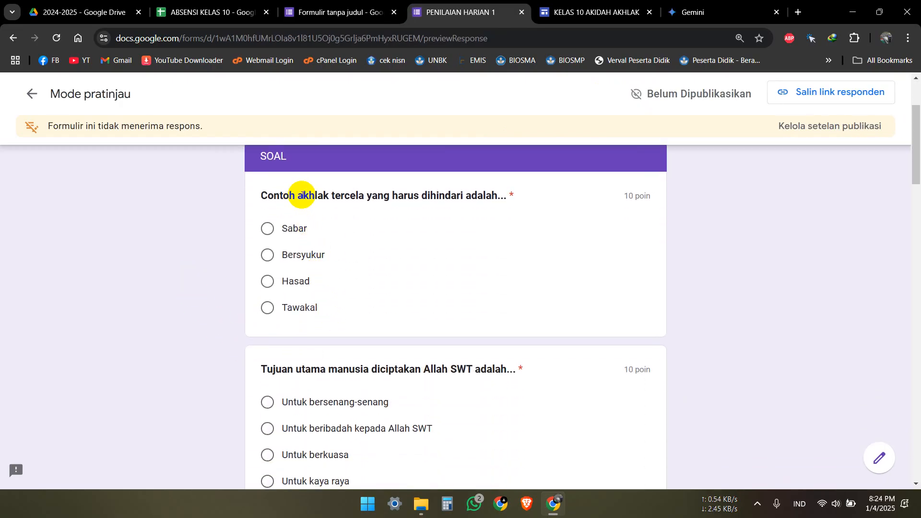
Compare the order of the SOAL questions in the editor with the preview, and close the preview
left_click(327, 14)
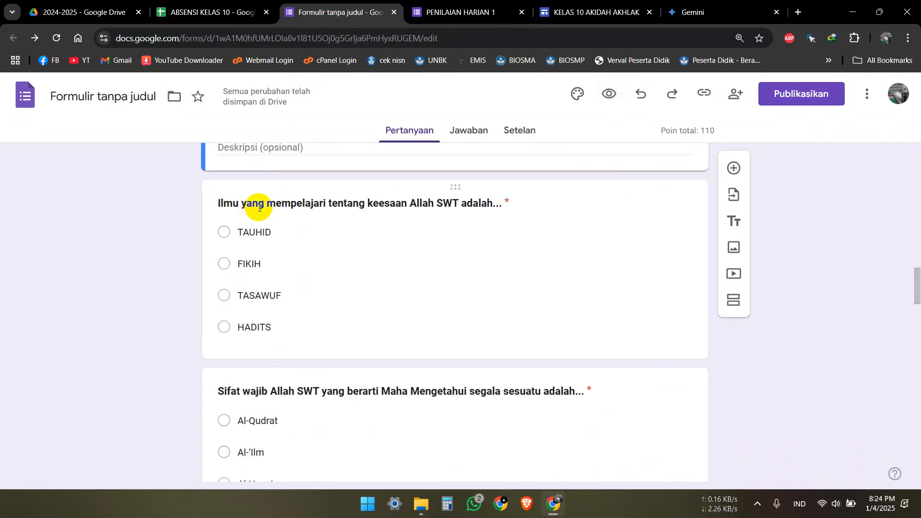
left_click(427, 19)
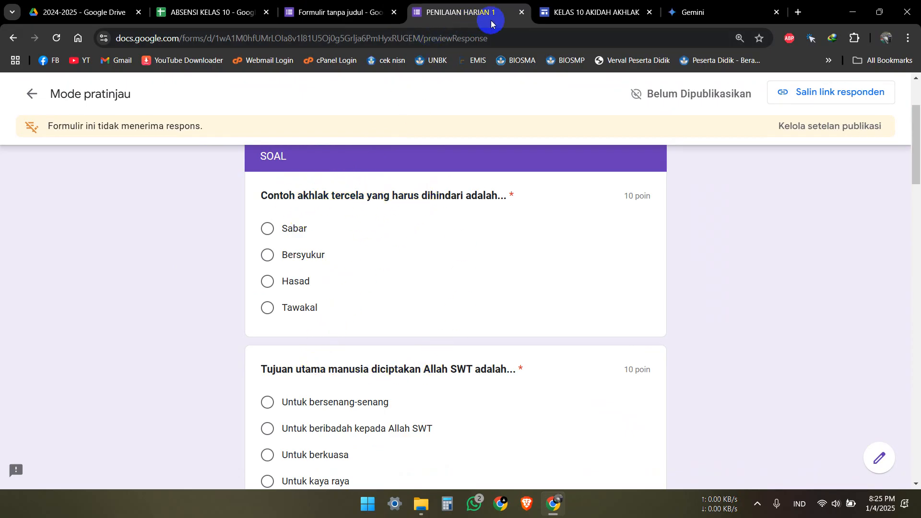
left_click(522, 12)
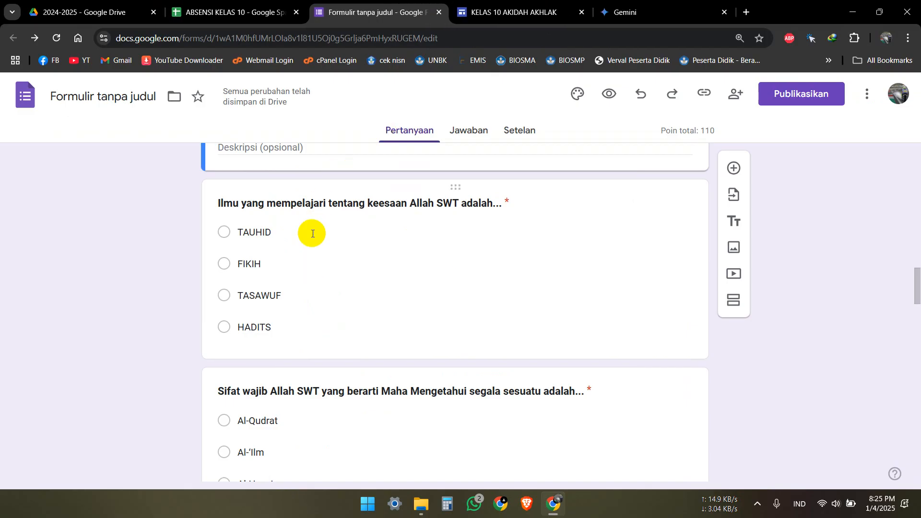
Name the form file PENILAIAN HARIAN 1 to match its title, and close the ABSENSI KELAS 10 spreadsheet
scroll(324, 289, "up", 10)
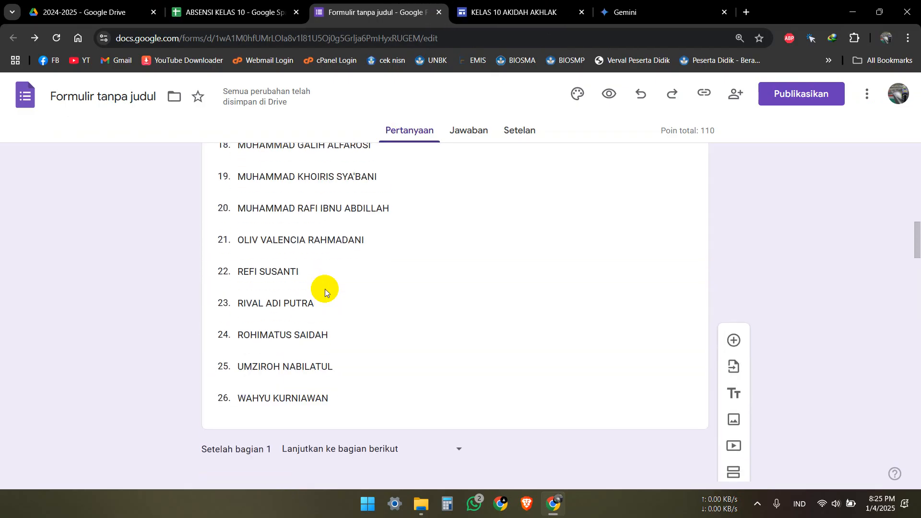
scroll(324, 289, "up", 5)
scroll(324, 288, "down", 6)
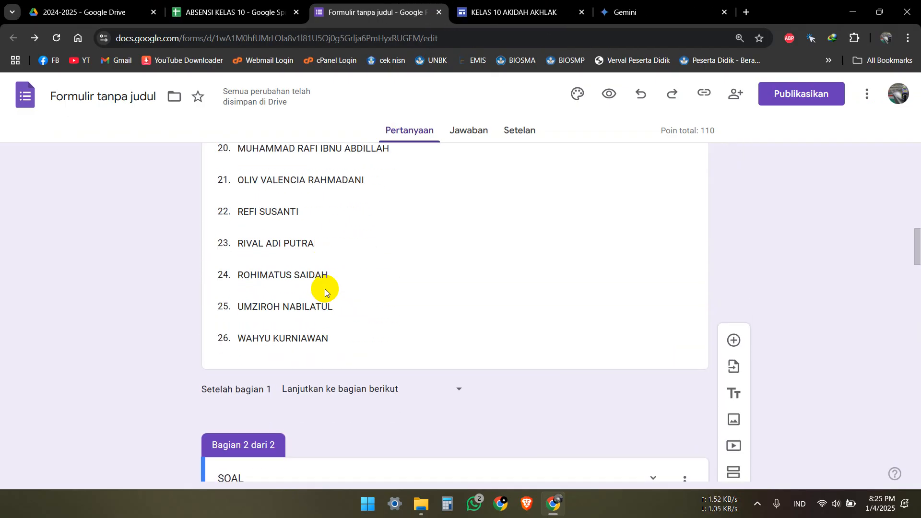
scroll(325, 289, "up", 10)
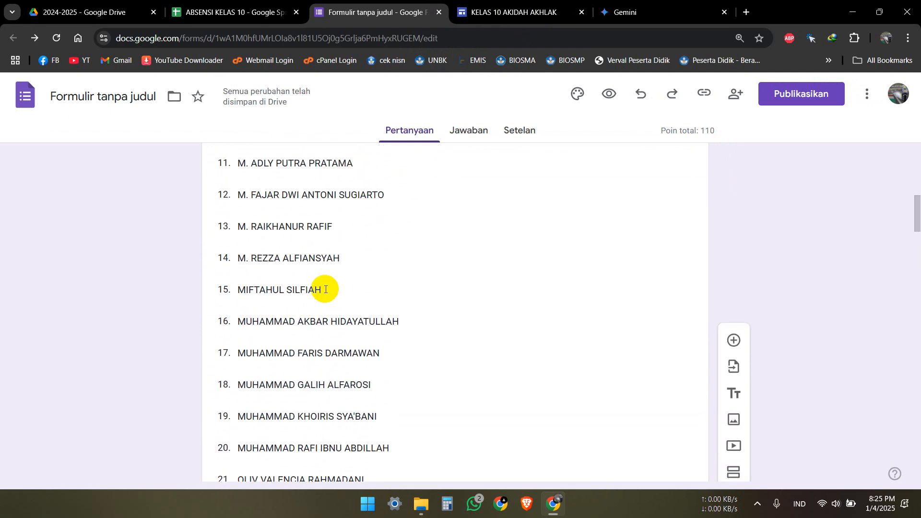
scroll(325, 291, "up", 6)
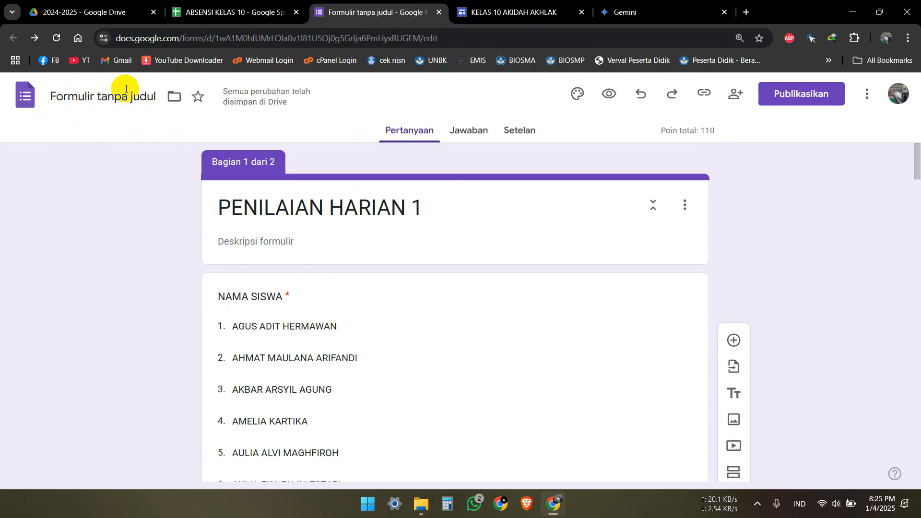
left_click(91, 95)
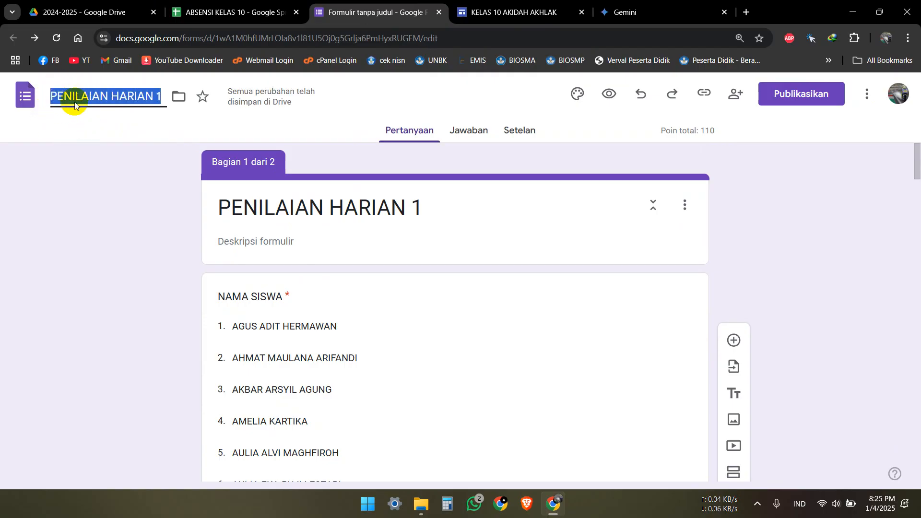
left_click(73, 115)
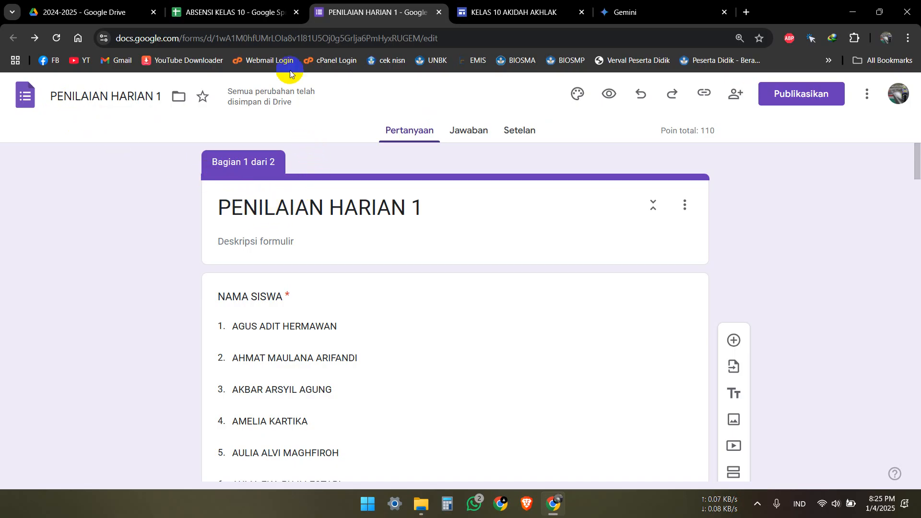
left_click(296, 13)
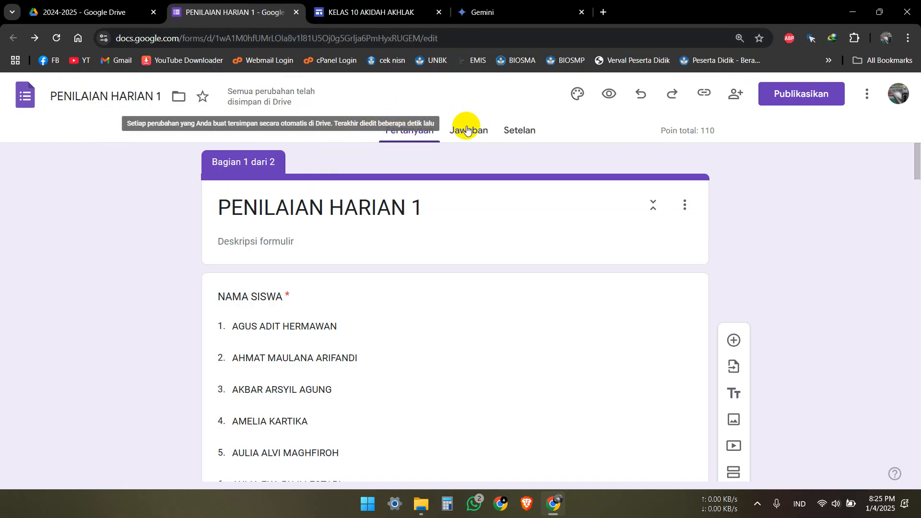
Link the form's responses to a new spreadsheet named PENILAIAN HARIAN 1 (Jawaban)
left_click(467, 132)
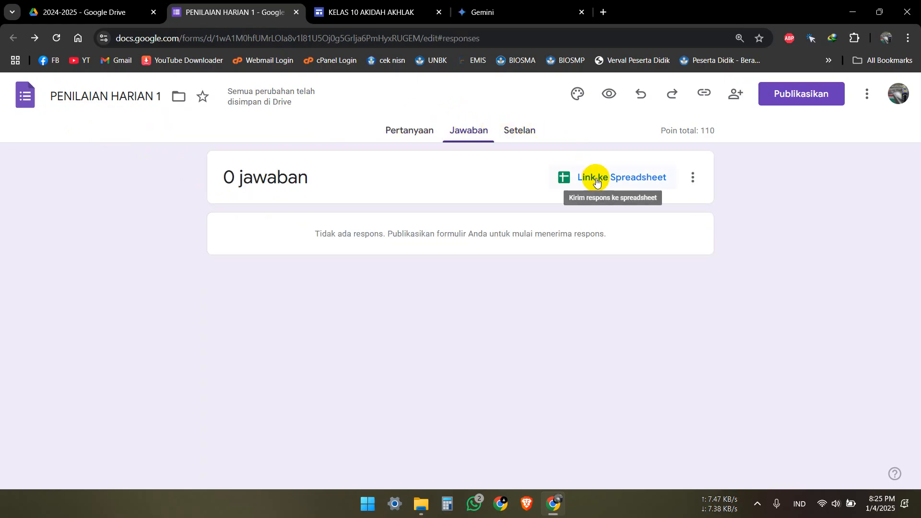
left_click(596, 180)
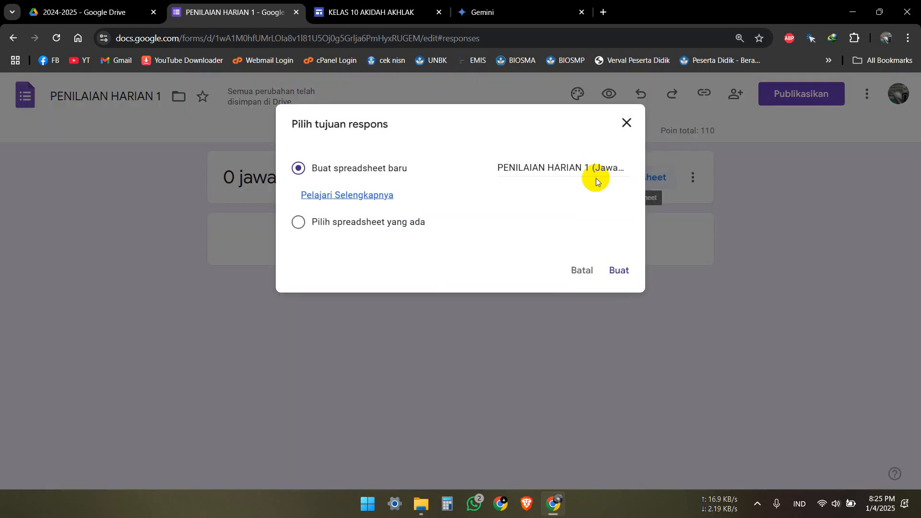
left_click(558, 172)
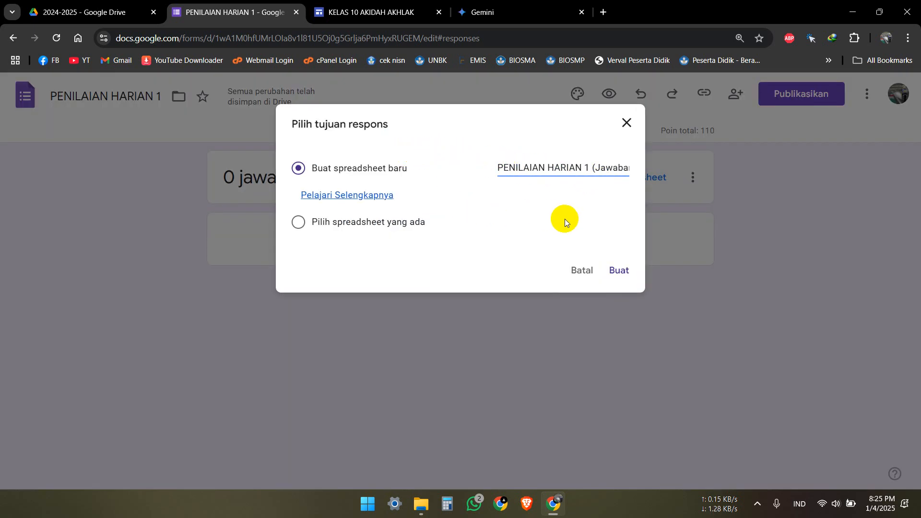
left_click(615, 272)
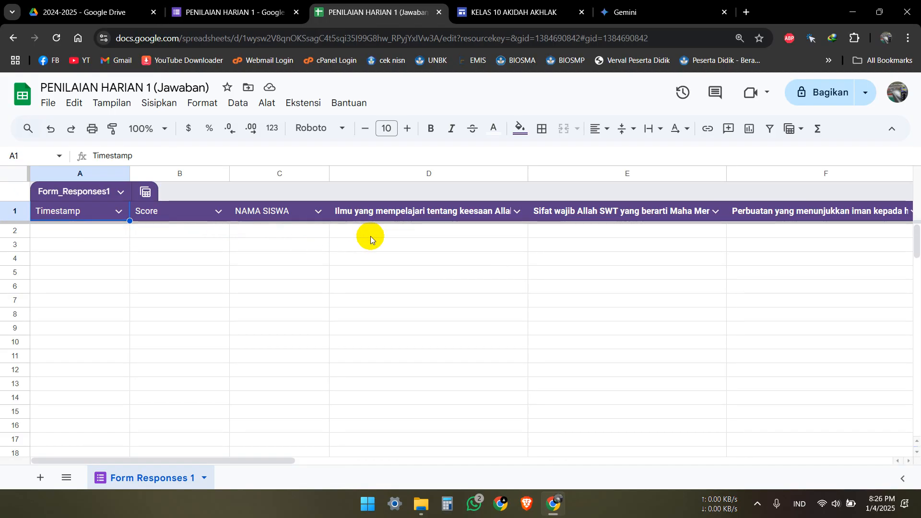
Examine the Score, NAMA SISWA and question columns in the linked response spreadsheet
left_click(658, 246)
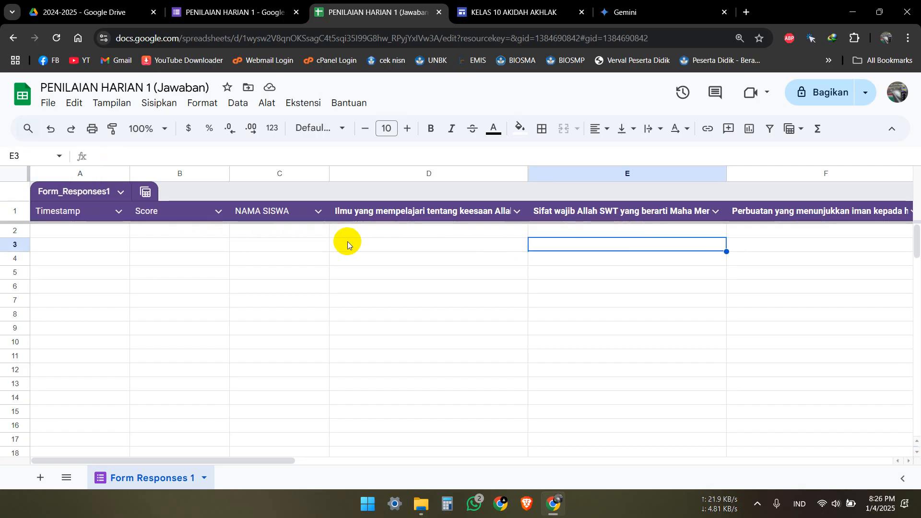
left_click(282, 231)
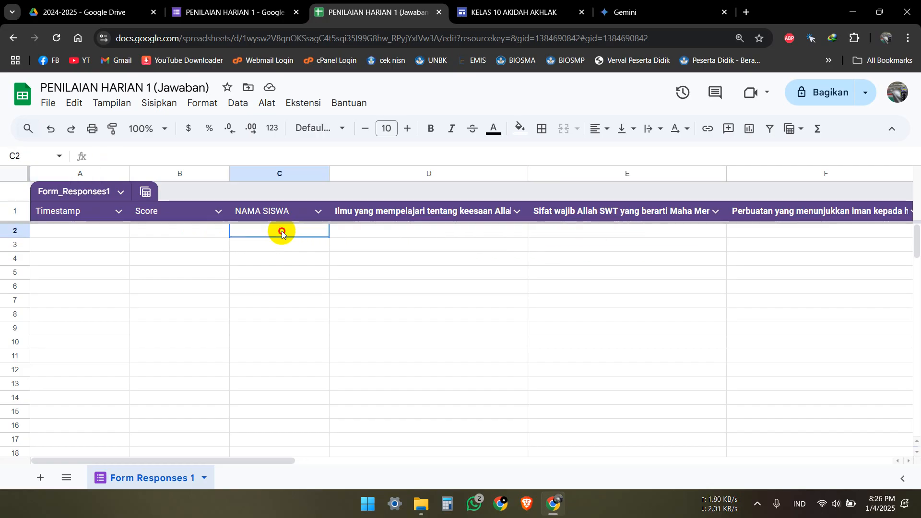
left_click(358, 231)
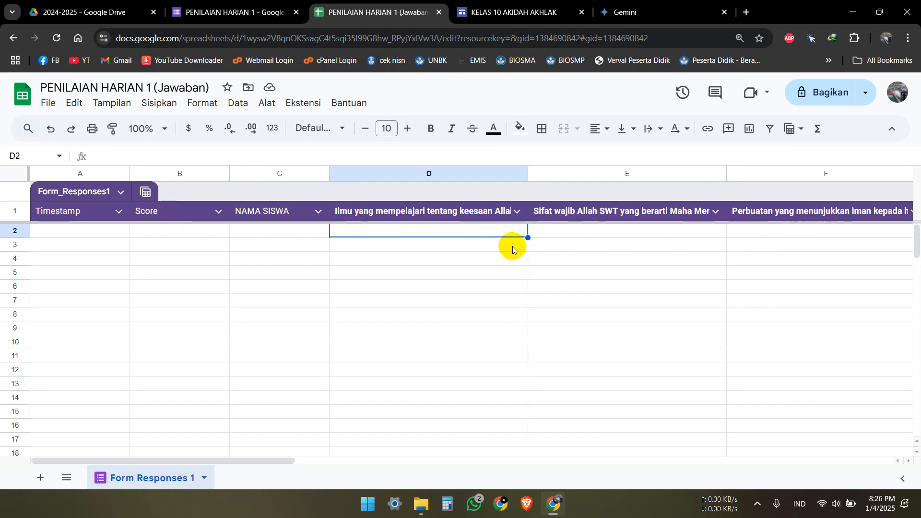
left_click(178, 230)
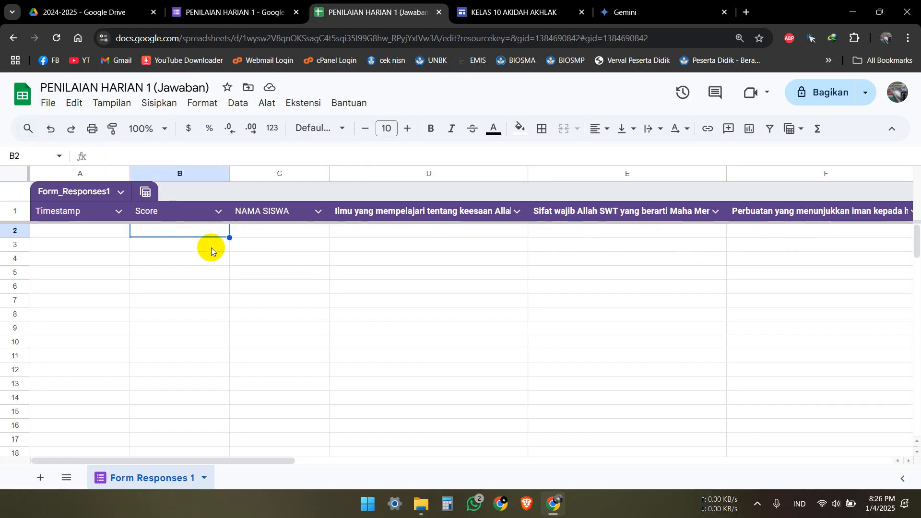
Review the form's questions, the response spreadsheet, and the task and result lists on the KELAS 10 AKIDAH AKHLAK site
left_click(201, 11)
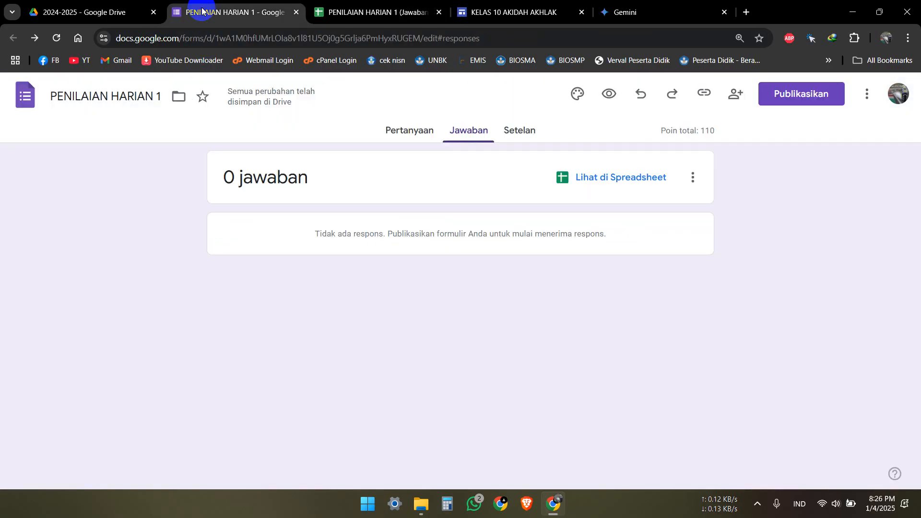
left_click(388, 128)
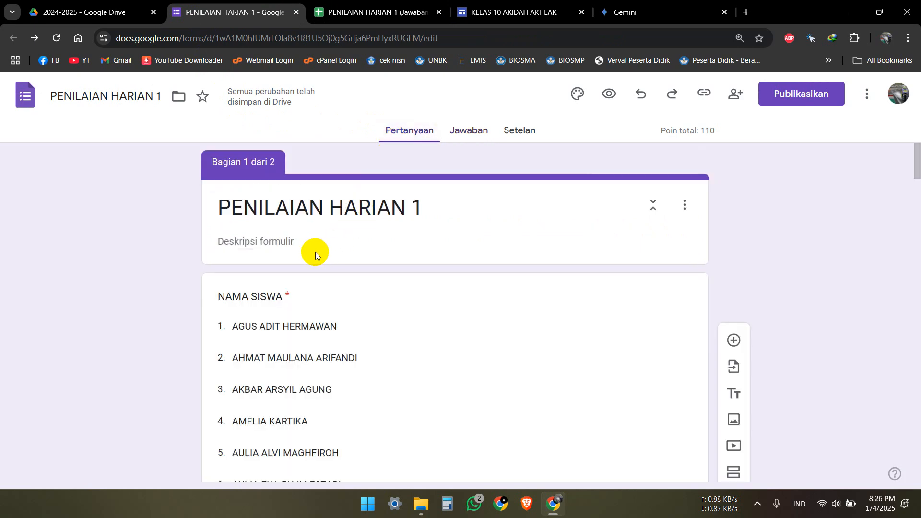
scroll(349, 317, "down", 1)
scroll(349, 317, "up", 1)
scroll(349, 317, "down", 1)
scroll(349, 318, "up", 1)
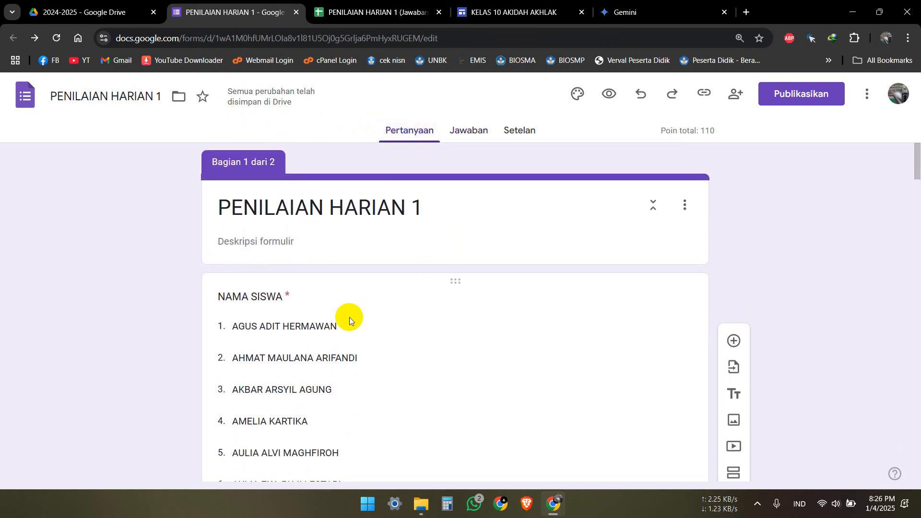
left_click(368, 11)
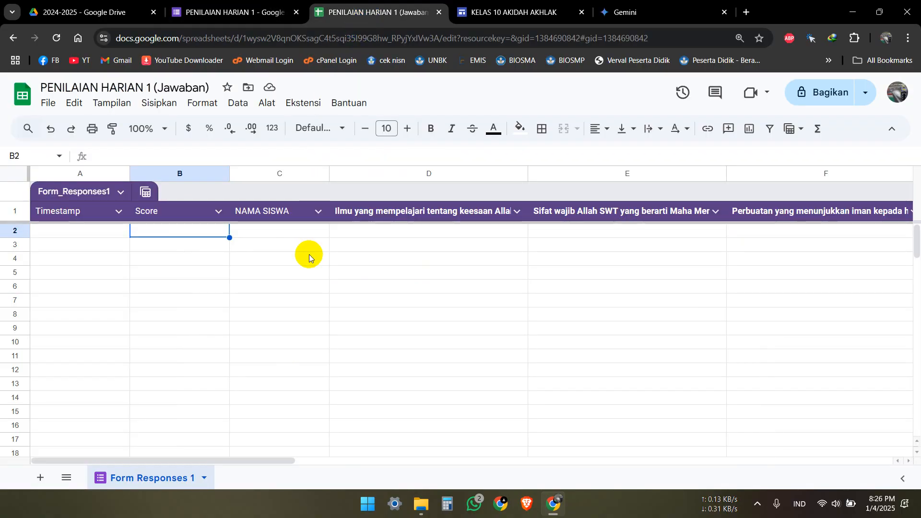
left_click(226, 10)
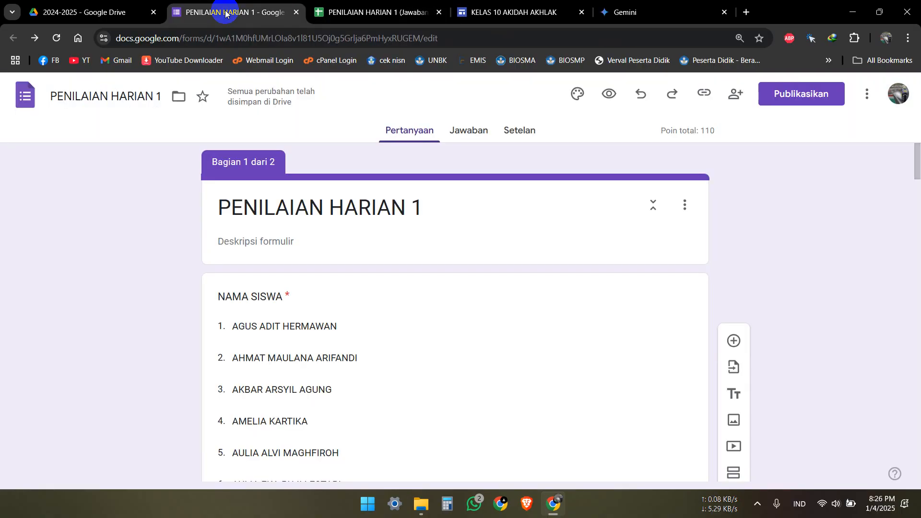
left_click(477, 12)
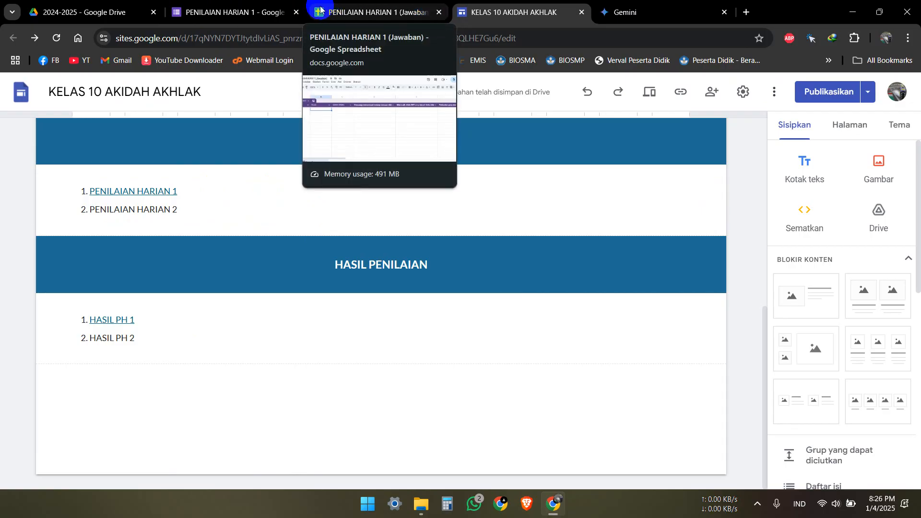
Return to the PENILAIAN HARIAN 1 form and publish it for anyone with the link (Siapa saja yang memiliki link)
left_click(278, 12)
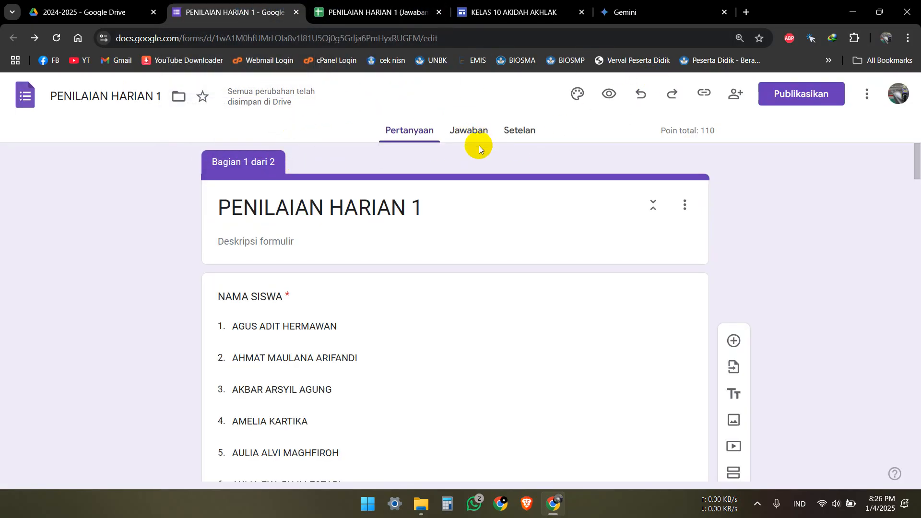
left_click(790, 99)
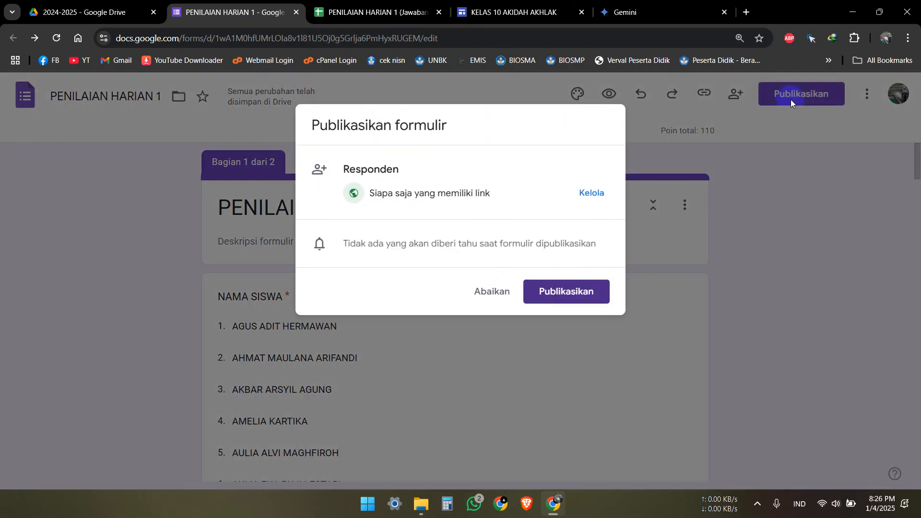
left_click(558, 301)
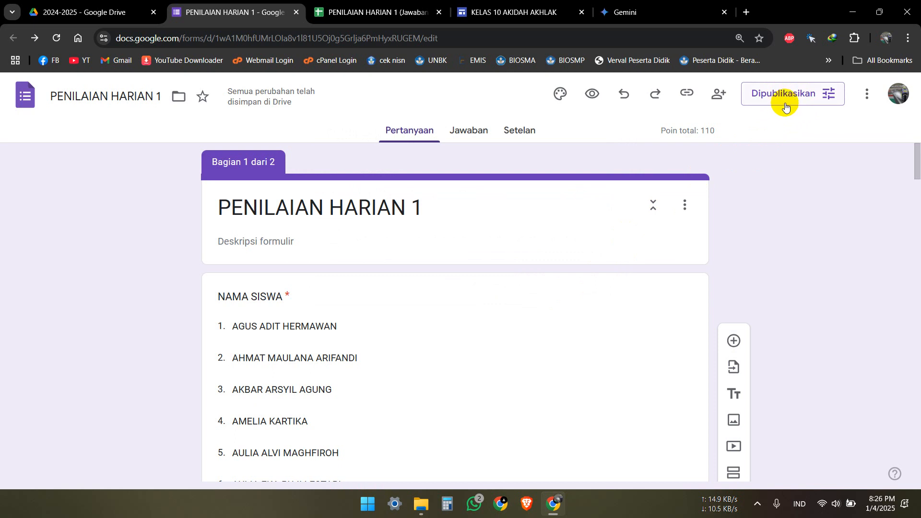
Copy the form's unshortened respondent link and switch to the TUGAS SISWA section of the KELAS 10 AKIDAH AKHLAK site
left_click(688, 96)
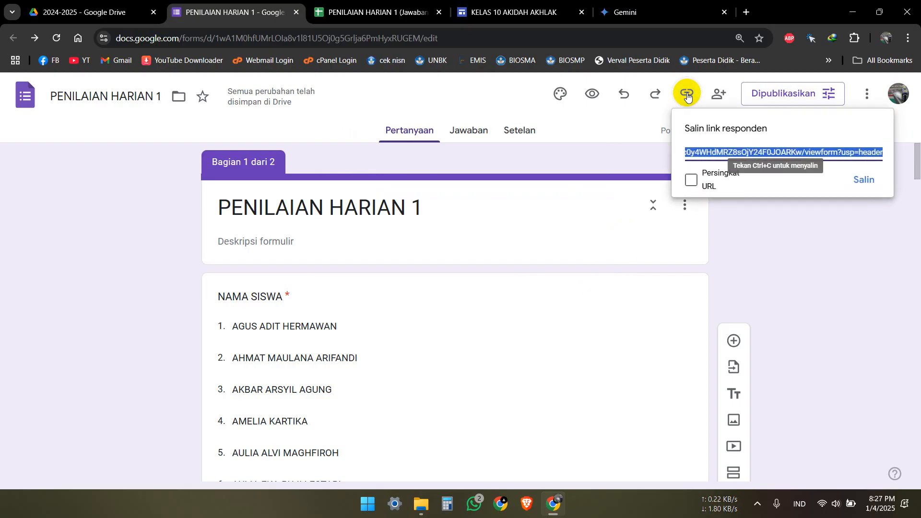
left_click(864, 180)
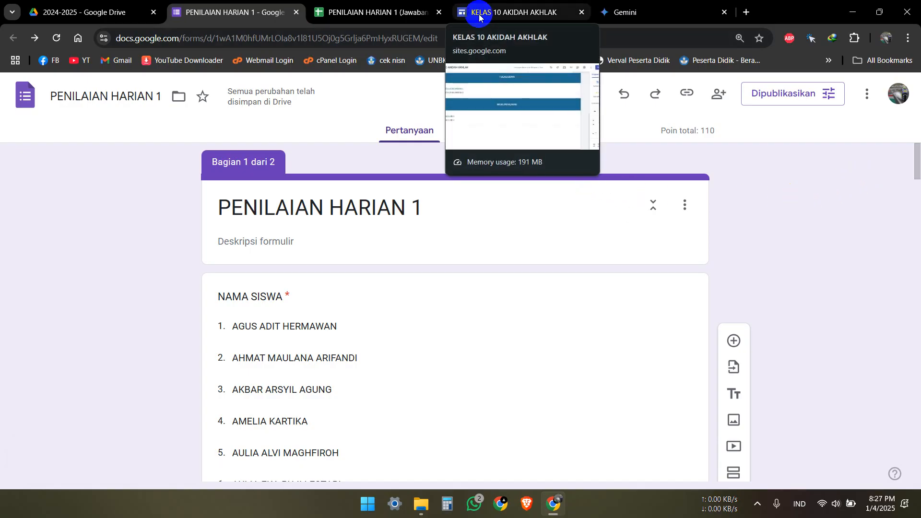
left_click(479, 17)
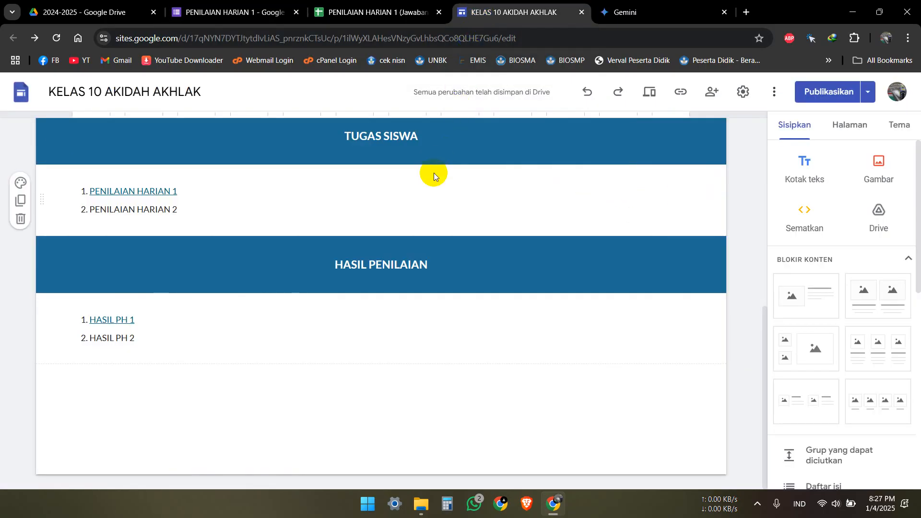
scroll(434, 175, "up", 1)
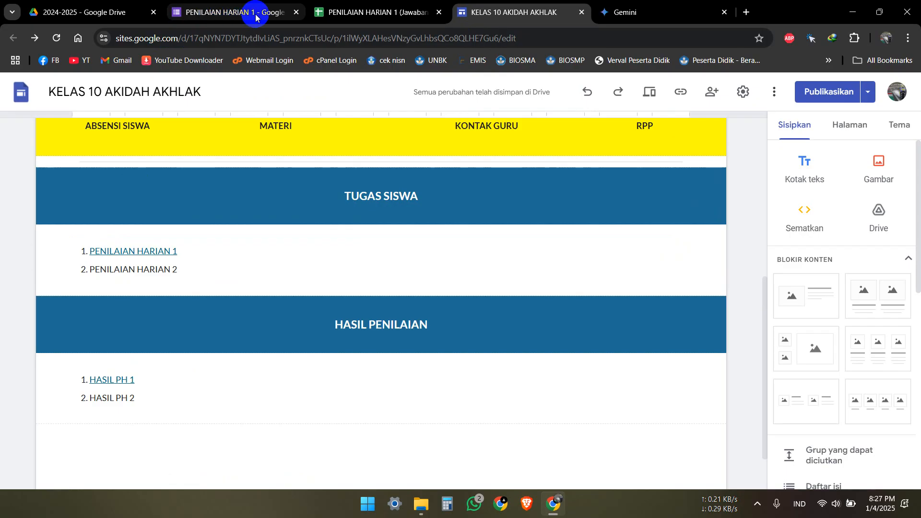
Remove the existing link from the PENILAIAN HARIAN 1 item in the TUGAS SISWA list
left_click(96, 253)
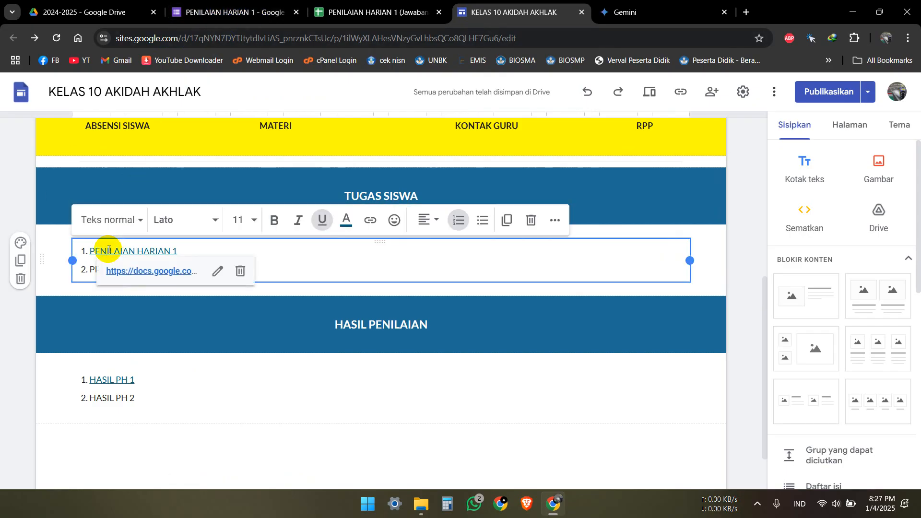
left_click_drag(95, 251, 181, 252)
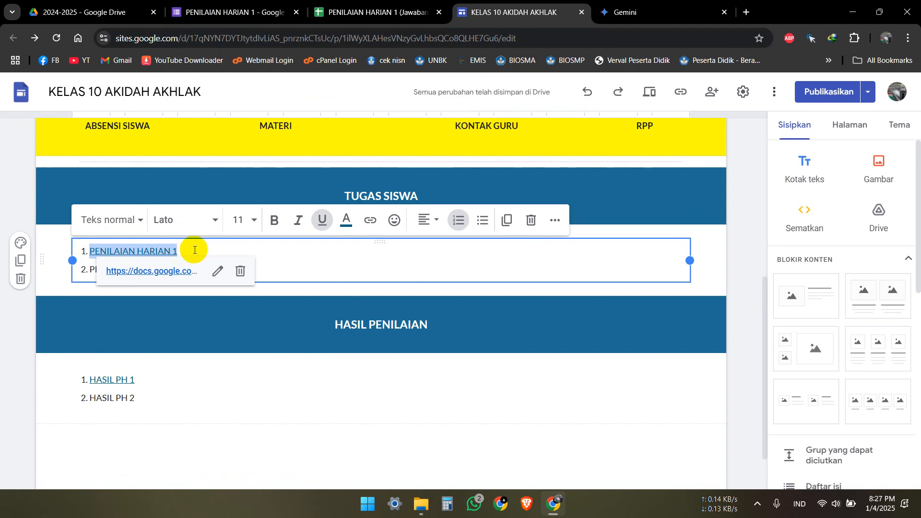
left_click(240, 272)
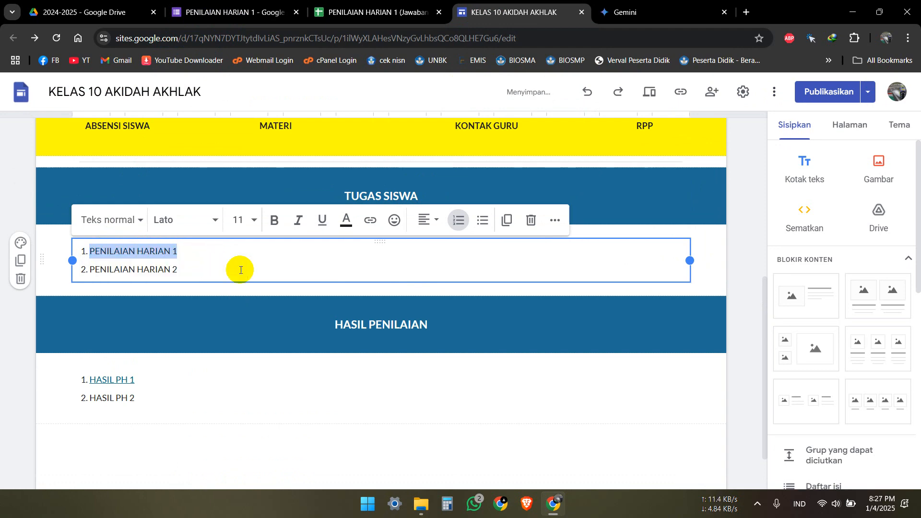
Link the PENILAIAN HARIAN 1 text in the TUGAS SISWA list to the copied form address
left_click(198, 257)
left_click(91, 251)
left_click_drag(91, 251, 175, 253)
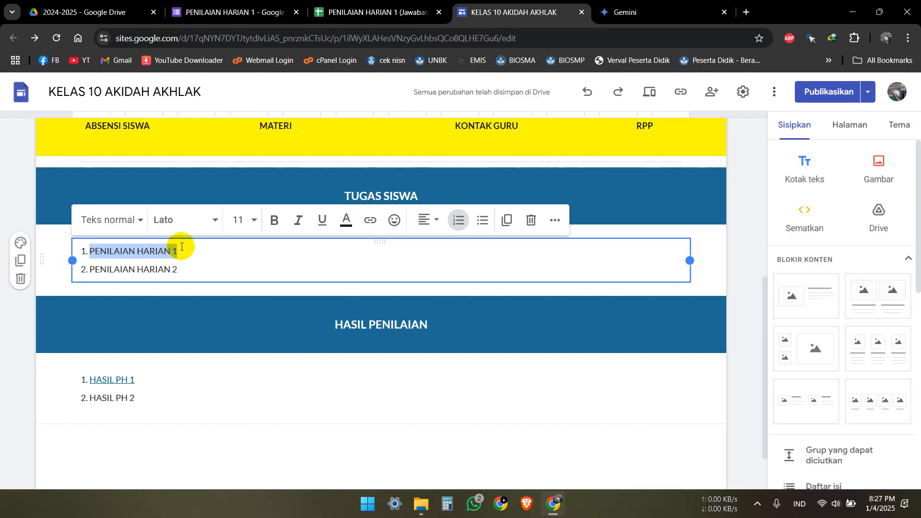
left_click(370, 221)
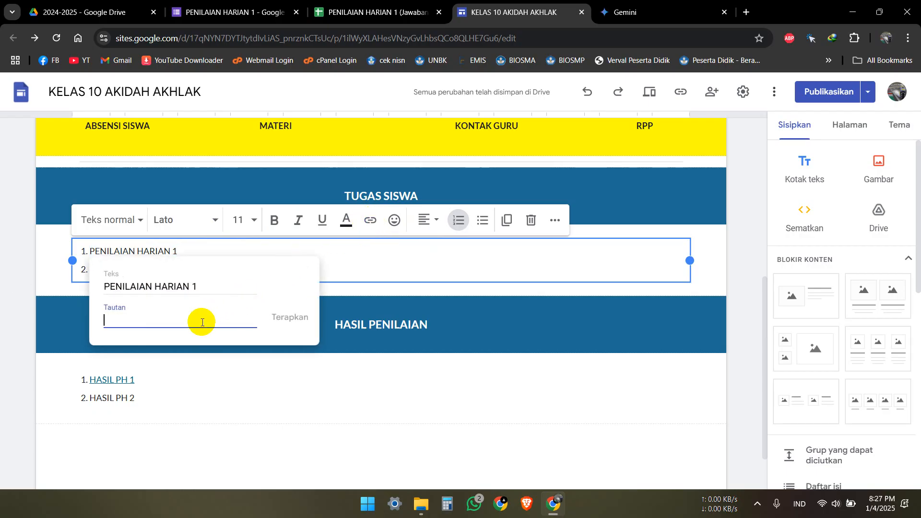
key("ctrl+v")
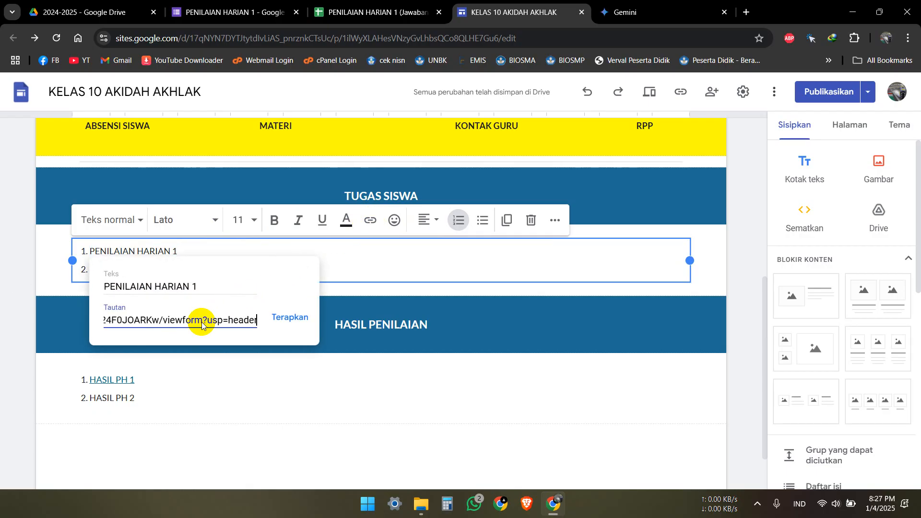
left_click(289, 317)
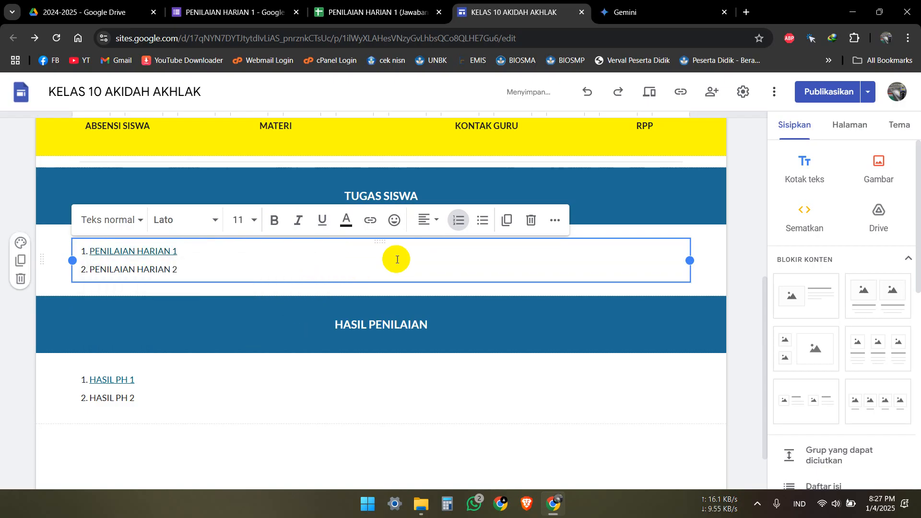
left_click(731, 234)
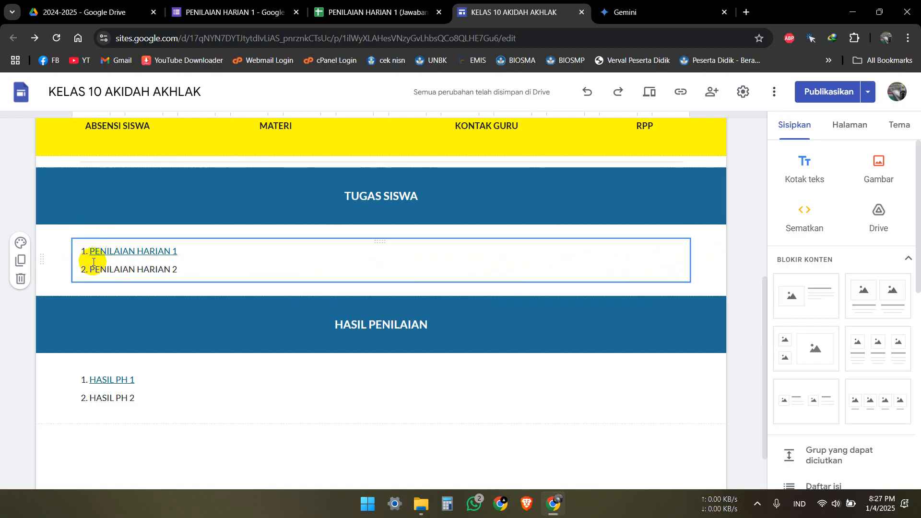
Remove the existing link from the HASIL PH 1 item in the HASIL PENILAIAN list
left_click(110, 379)
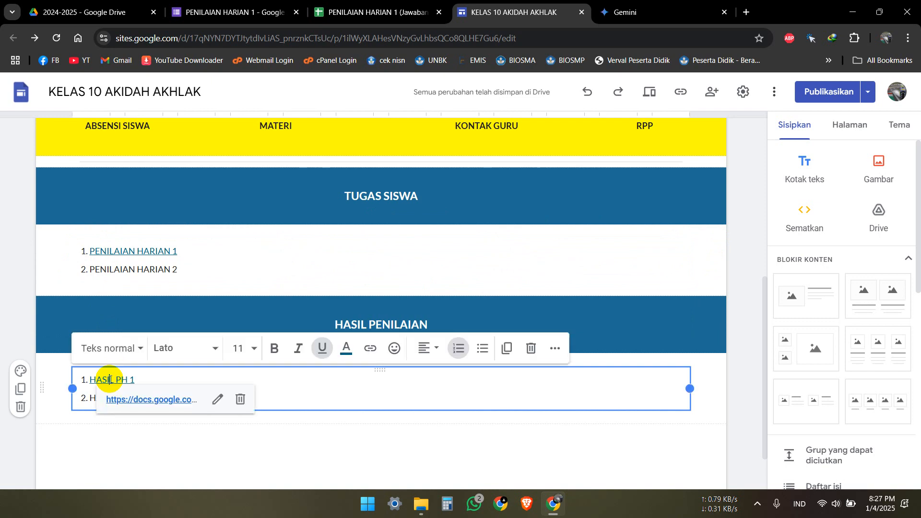
left_click(240, 397)
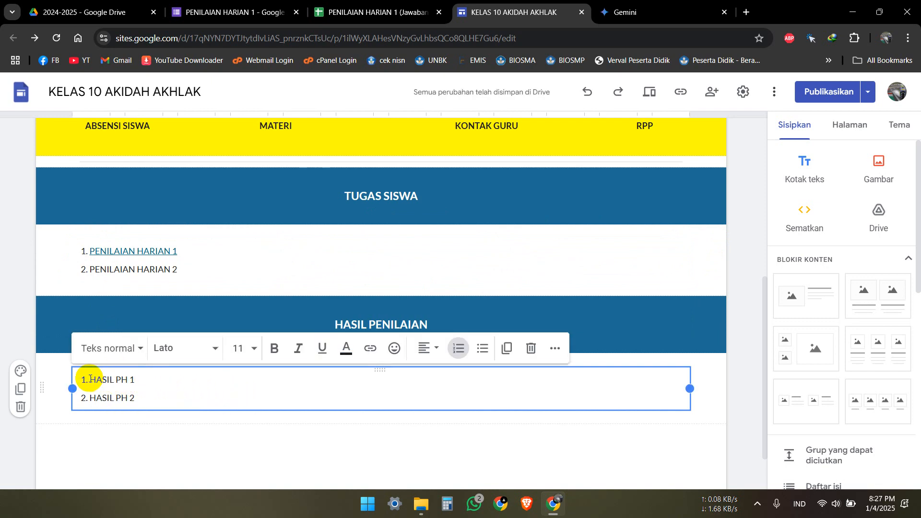
left_click_drag(77, 379, 147, 378)
left_click(158, 381)
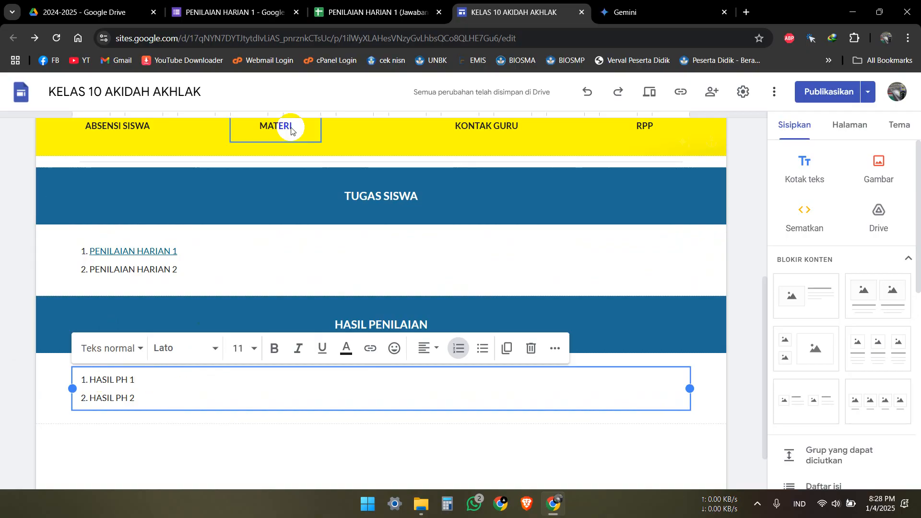
Share the PENILAIAN HARIAN 1 (Jawaban) spreadsheet with anyone who has the link (Siapa saja yang memiliki link) as Pelihat, and copy its link
left_click(336, 11)
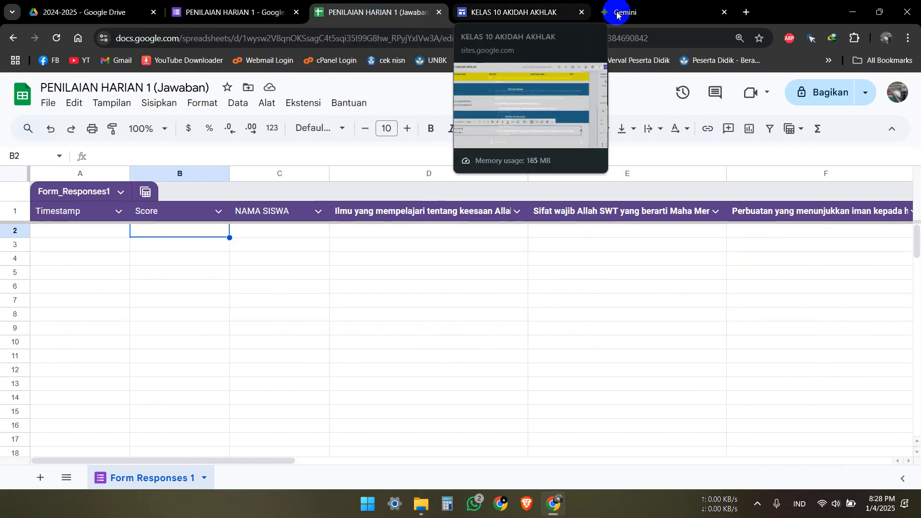
left_click(809, 90)
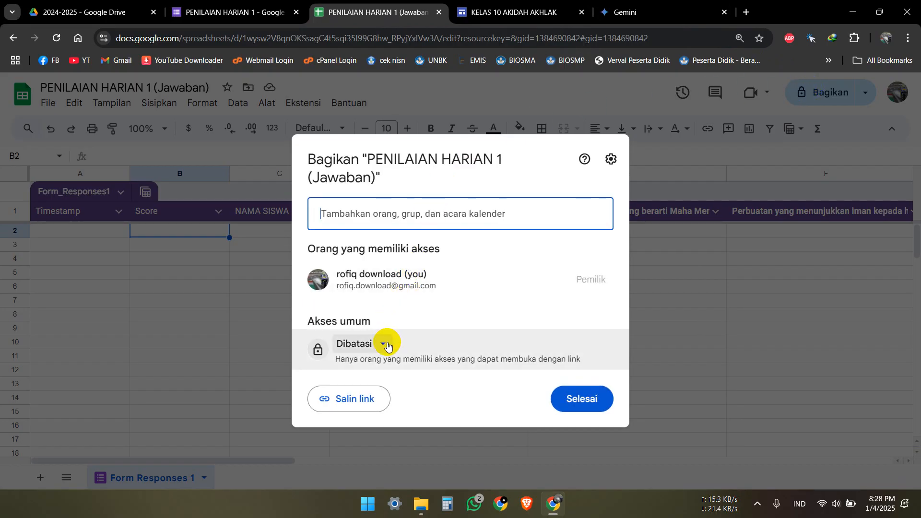
left_click(385, 346)
left_click(437, 405)
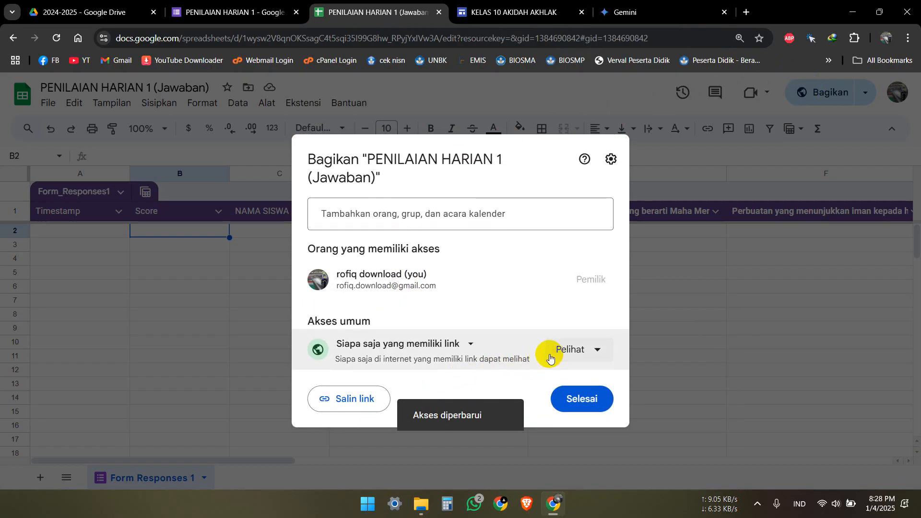
left_click(339, 401)
left_click(584, 399)
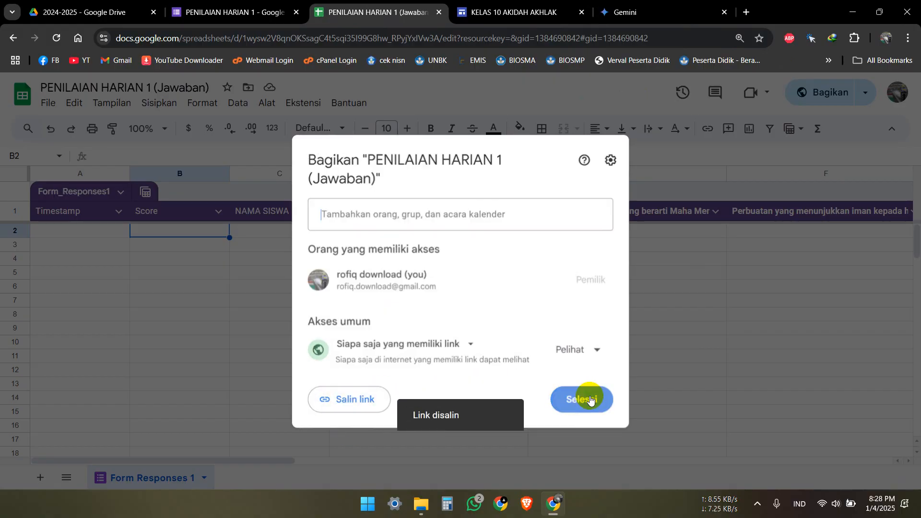
Back on the KELAS 10 AKIDAH AKHLAK site, link the HASIL PH 1 text to the copied spreadsheet address
left_click(484, 13)
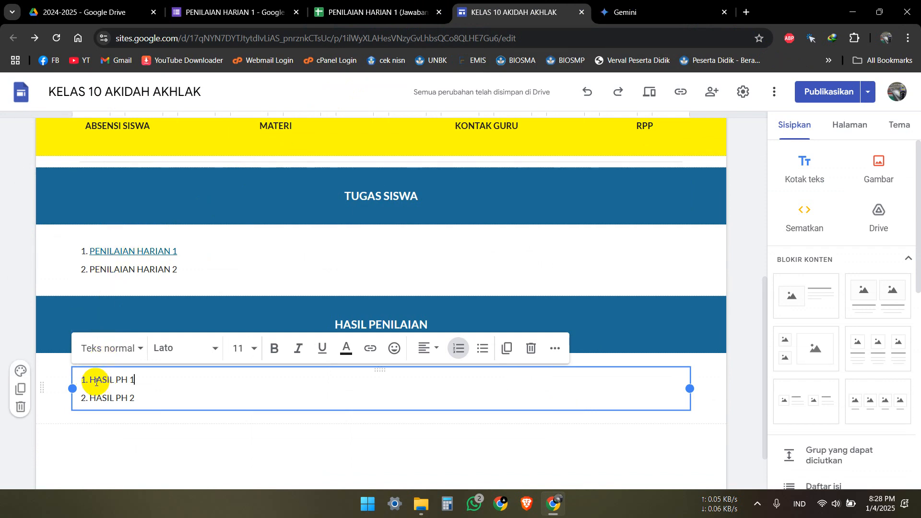
left_click_drag(89, 380, 135, 380)
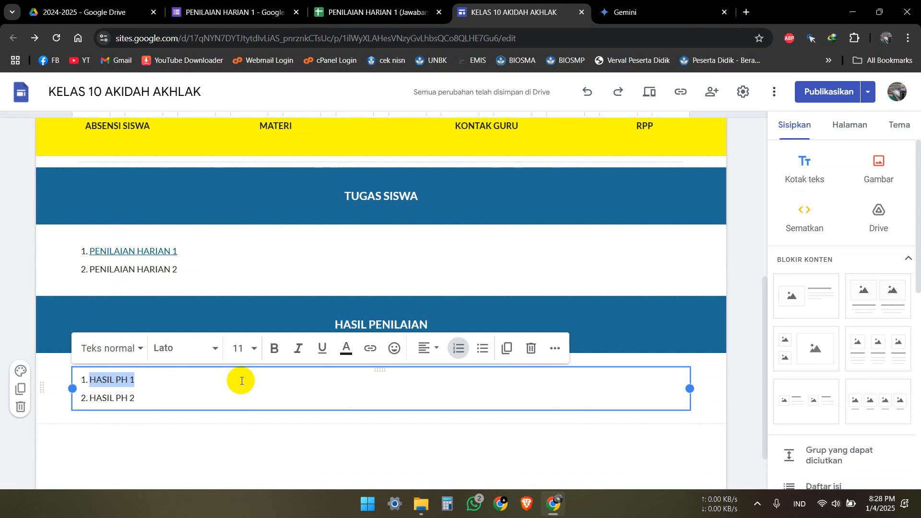
left_click(371, 349)
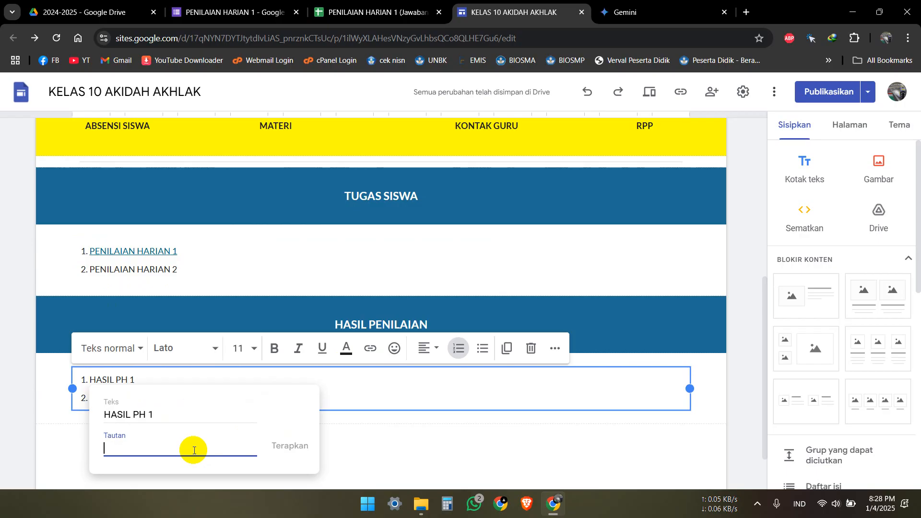
key("ctrl+v")
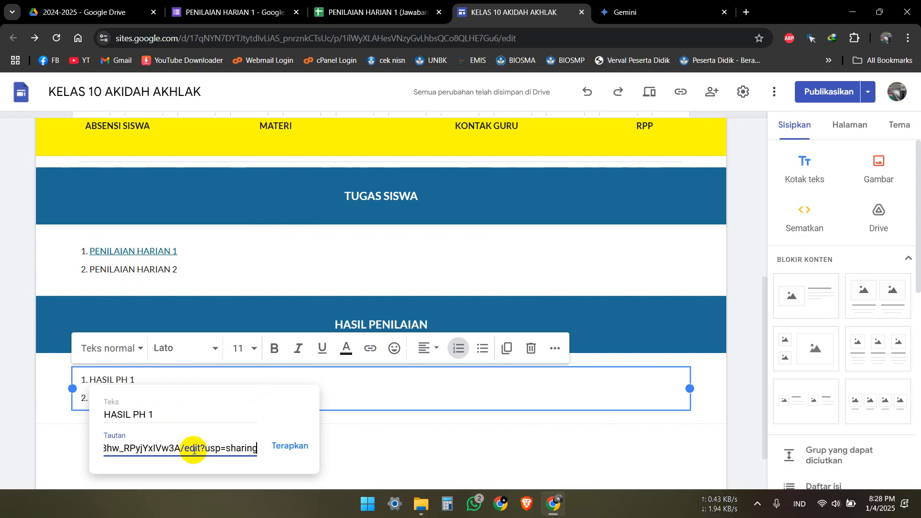
left_click(280, 442)
left_click(283, 442)
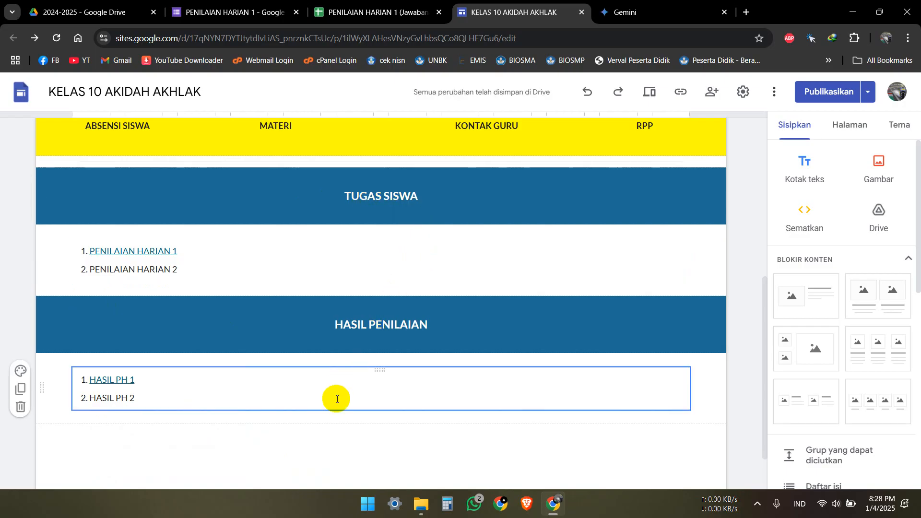
Review and publish the updated KELAS 10 AKIDAH AKHLAK site
scroll(336, 397, "up", 7)
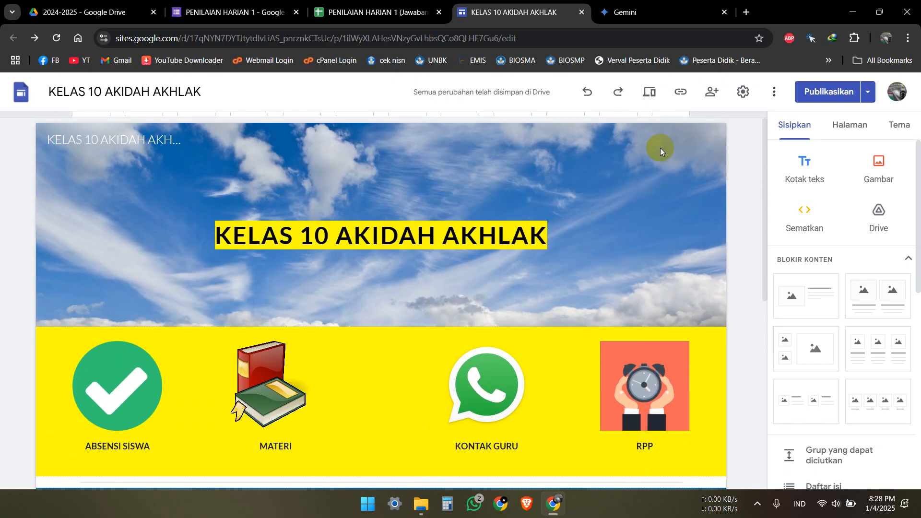
left_click(809, 94)
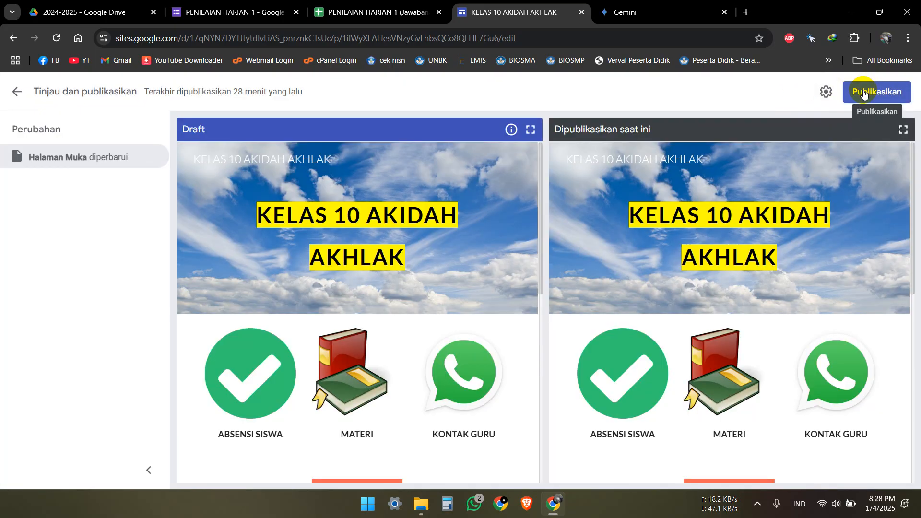
left_click(862, 90)
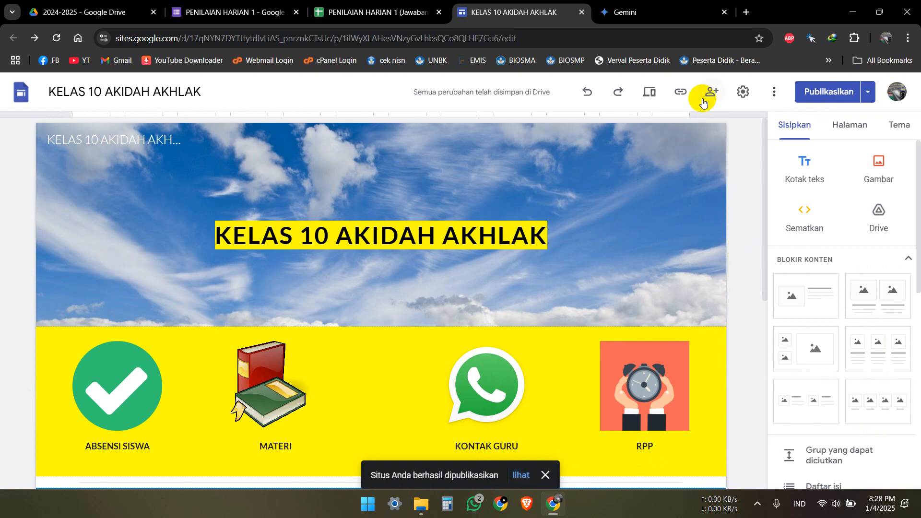
left_click(680, 93)
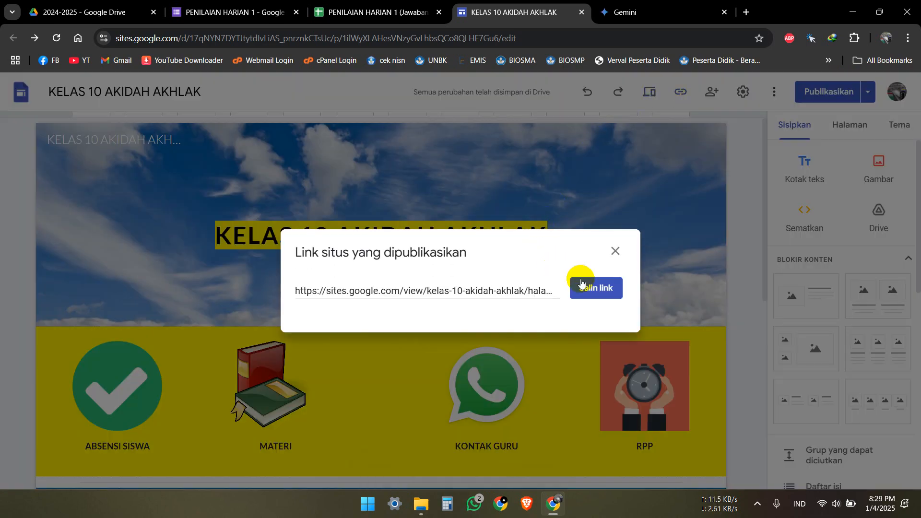
left_click(581, 284)
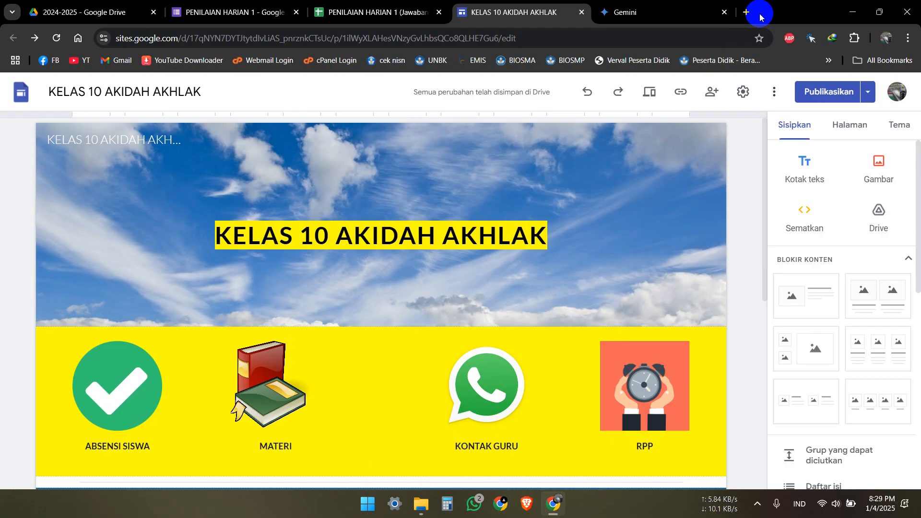
key("ctrl+shift+n")
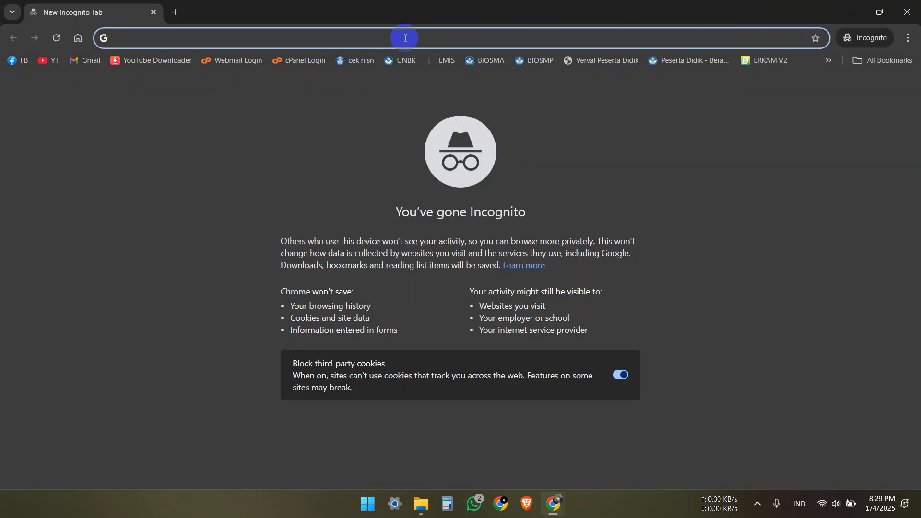
type("https://sites.google.com/view/kelas-10-akidah-akhlak/halaman-muka")
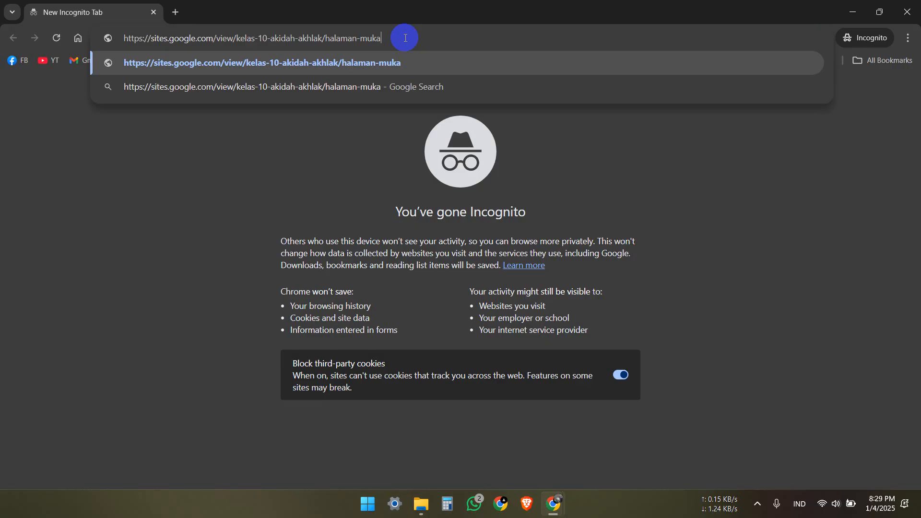
key("Return")
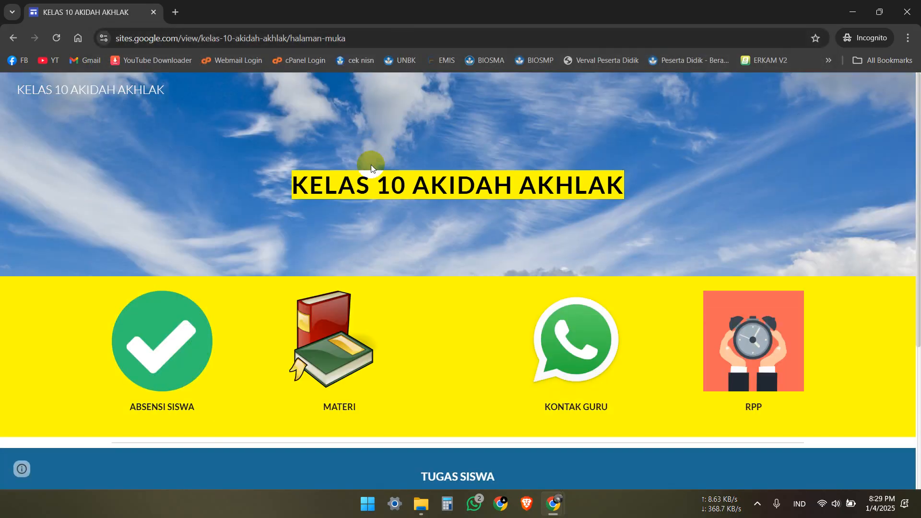
Test the PENILAIAN HARIAN 1 link under TUGAS SISWA on the published page, closing the form after each viewing
scroll(371, 166, "down", 5)
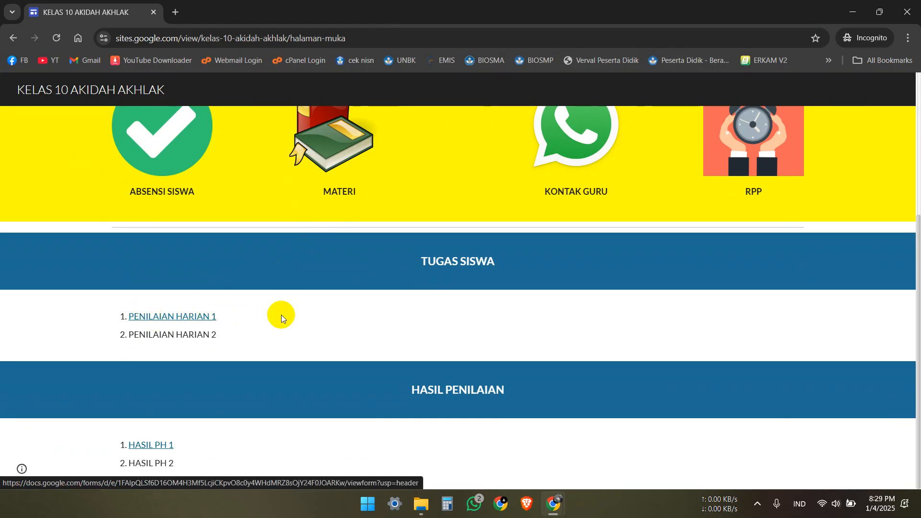
left_click(174, 316)
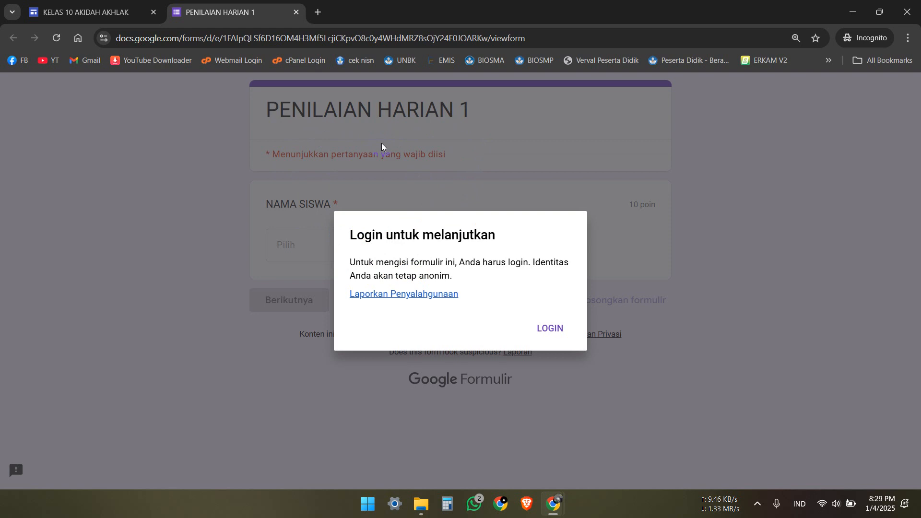
left_click(296, 12)
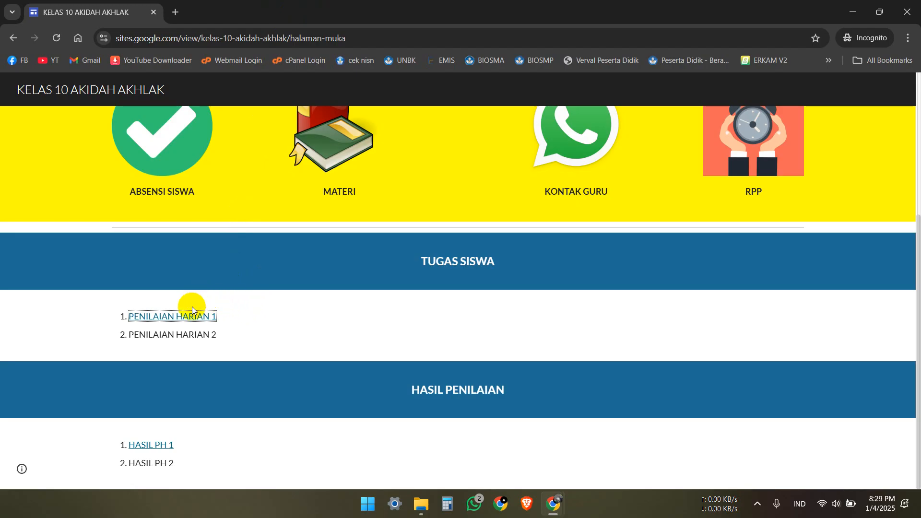
left_click(167, 315)
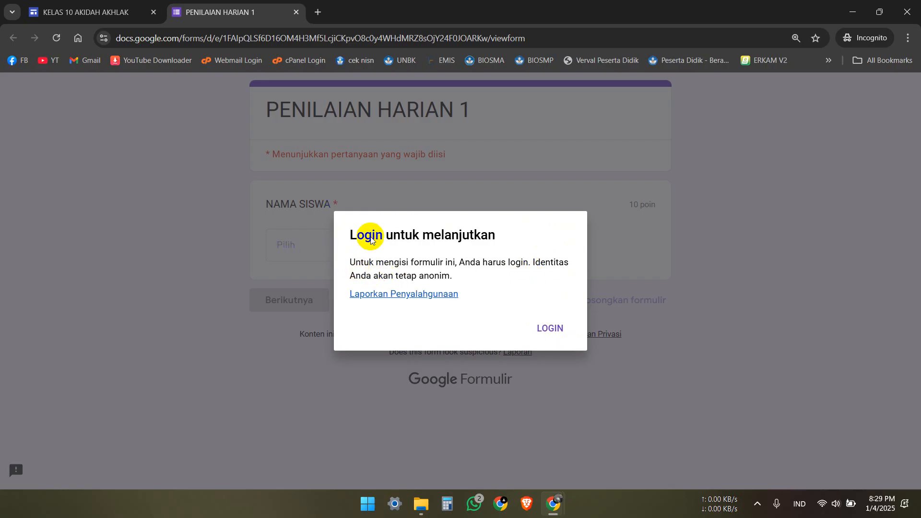
left_click(296, 12)
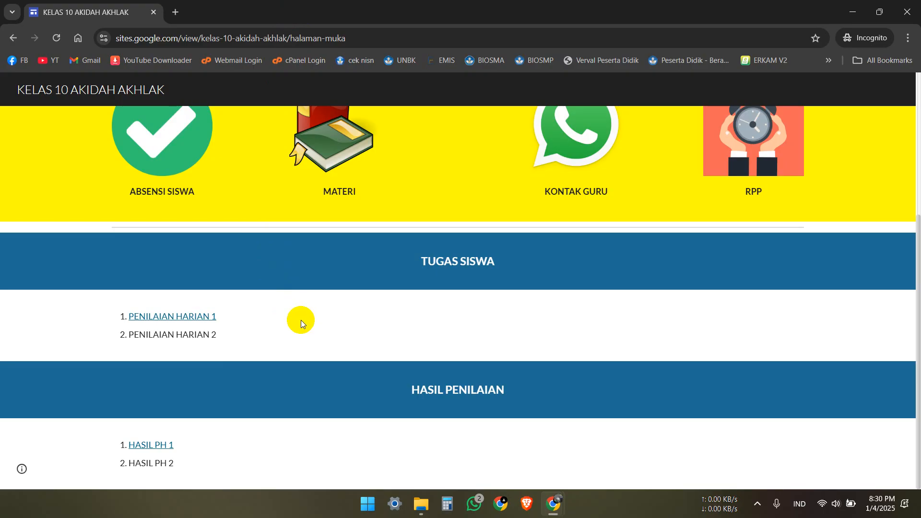
Open the HASIL PH 1 link under HASIL PENILAIAN and inspect the NAMA SISWA and Score columns of the response spreadsheet
left_click(166, 446)
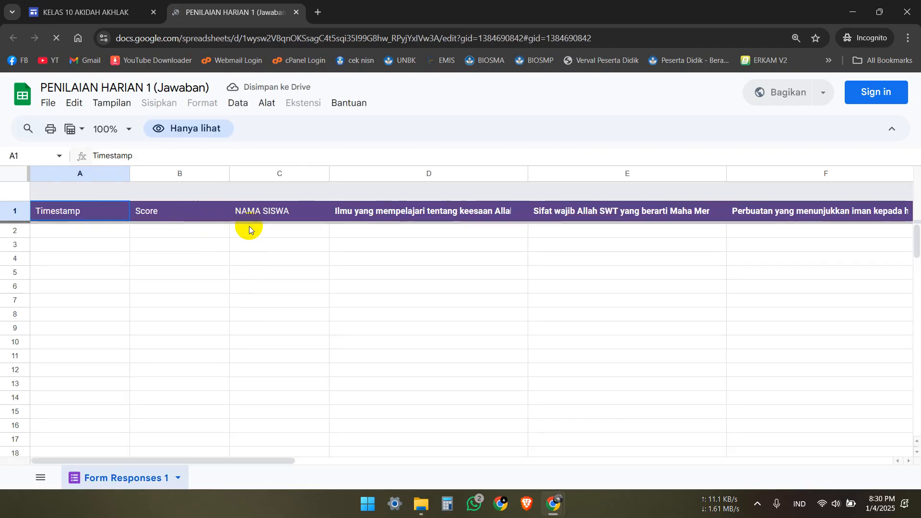
left_click(247, 230)
left_click(176, 233)
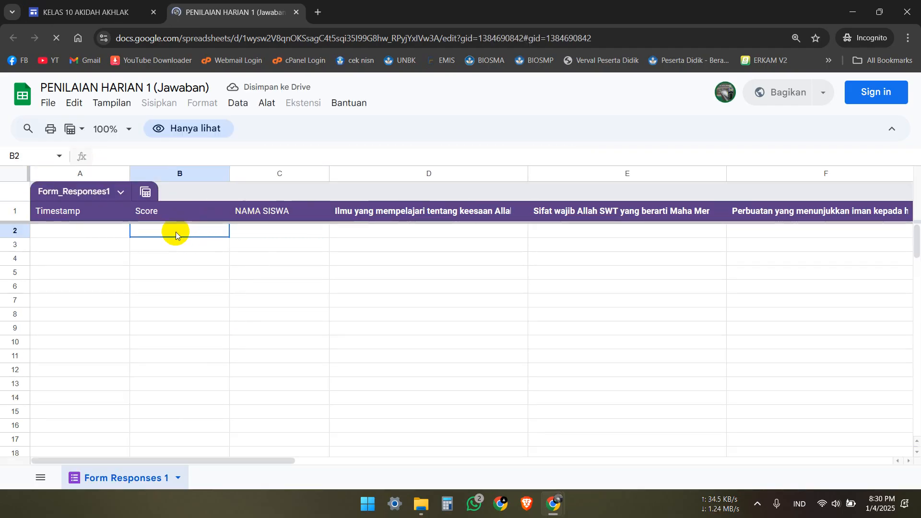
Close the published response spreadsheet and leave the incognito window for the KELAS 10 AKIDAH AKHLAK site editor
left_click(261, 246)
left_click(177, 249)
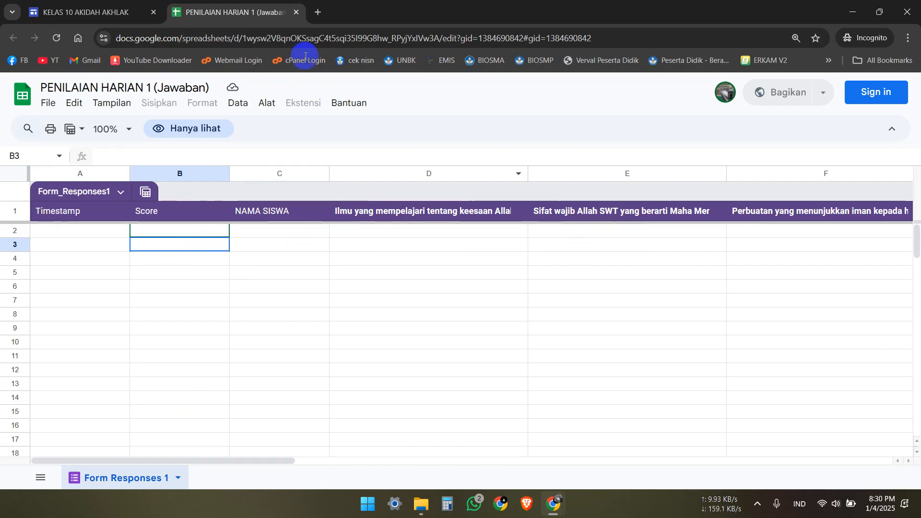
left_click(296, 12)
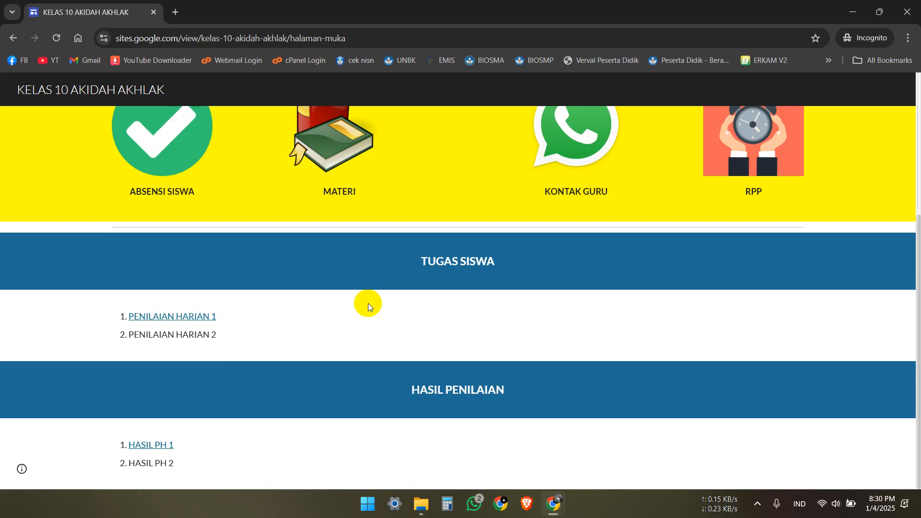
left_click(853, 12)
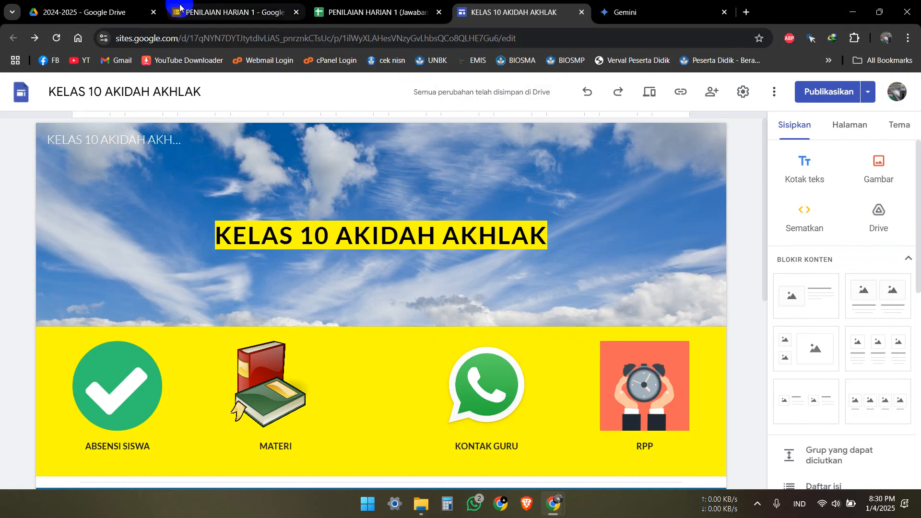
Switch to Google Drive, close the PENILAIAN HARIAN 1 form and response spreadsheet, and open the TUGAS folder
left_click(122, 10)
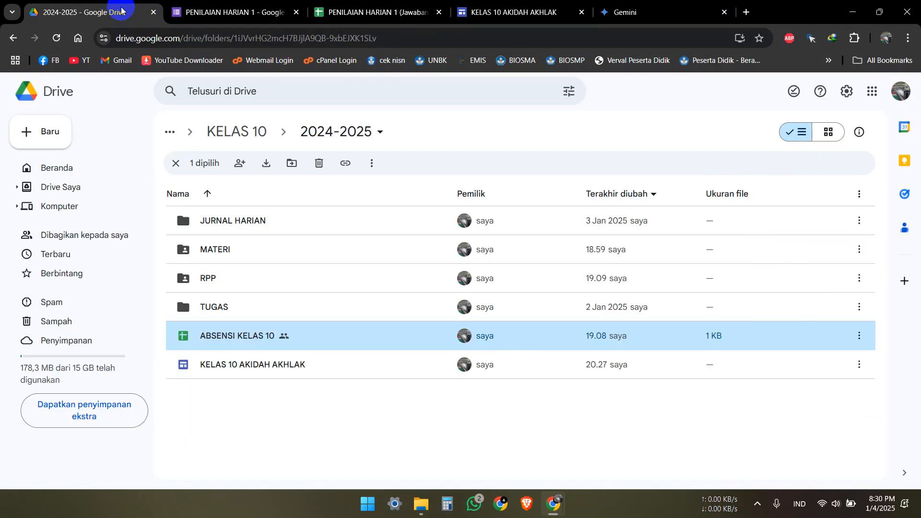
left_click(297, 12)
left_click(296, 12)
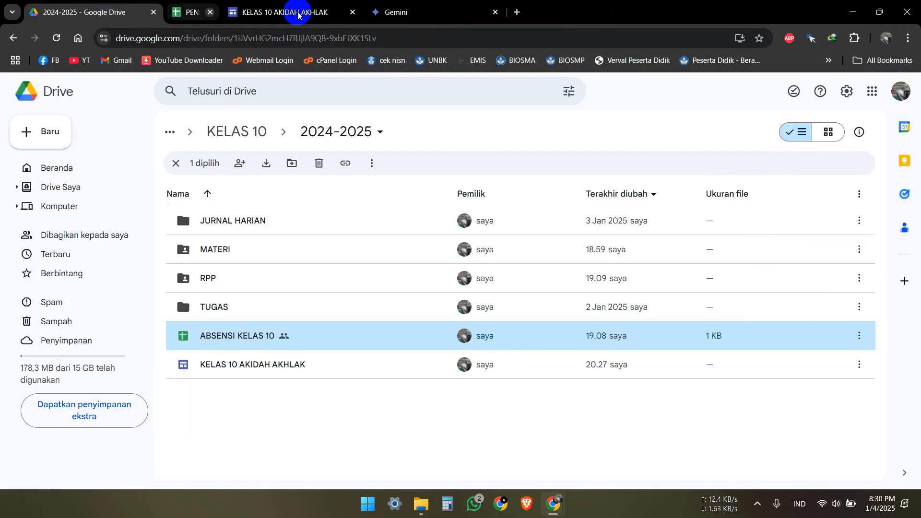
left_click(225, 311)
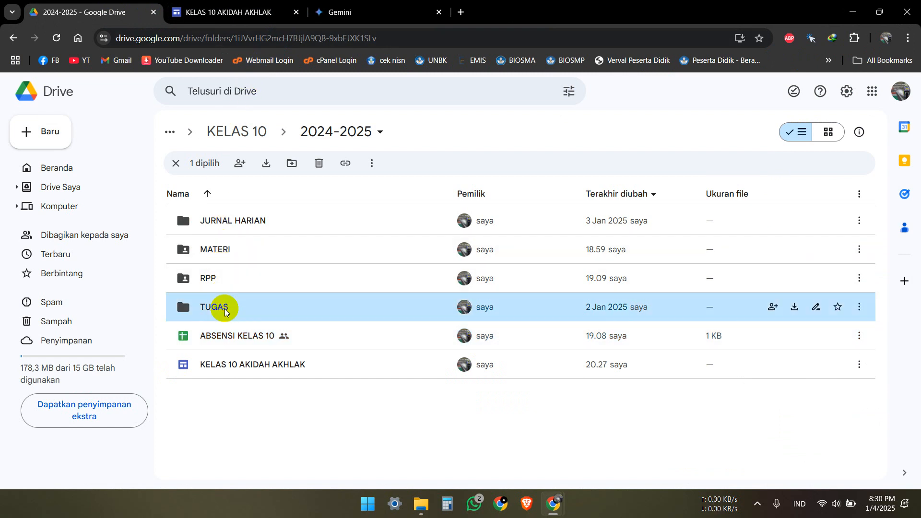
double_click(187, 307)
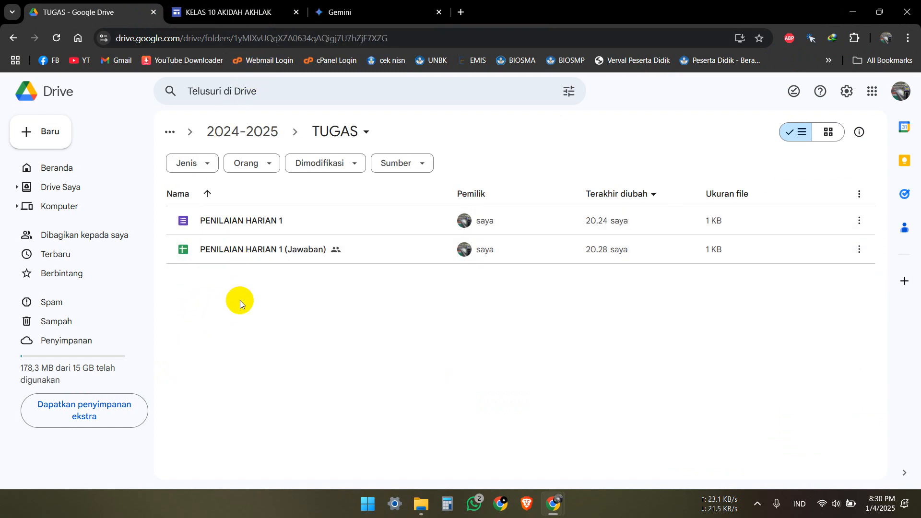
Close Gemini and create a blank Google Form in the TUGAS folder of Drive
left_click(42, 134)
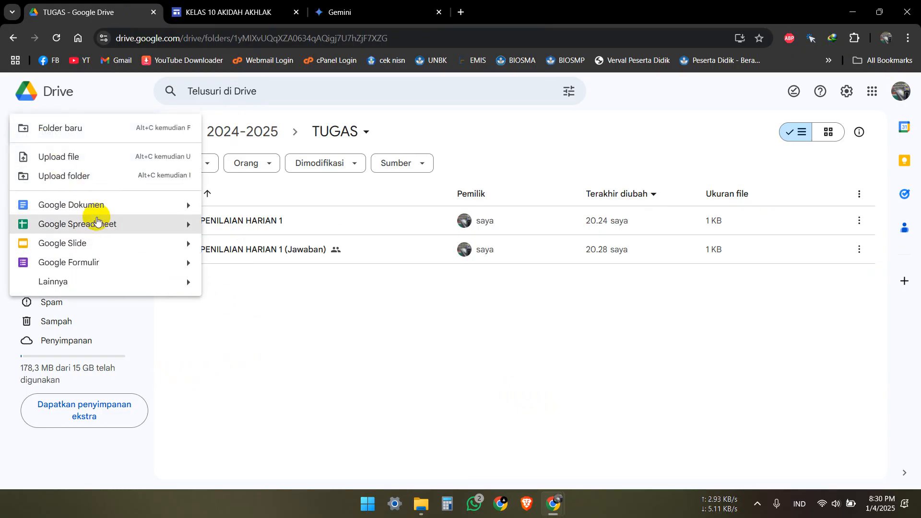
left_click(246, 387)
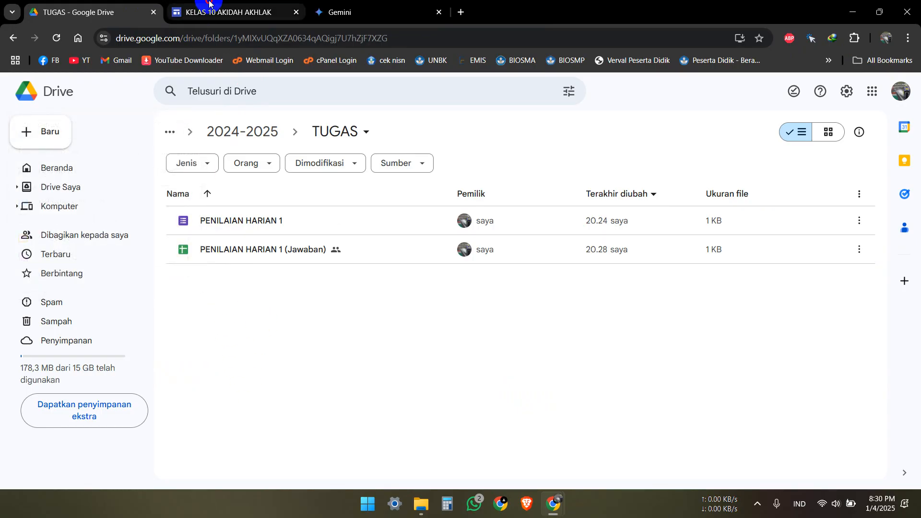
left_click(210, 3)
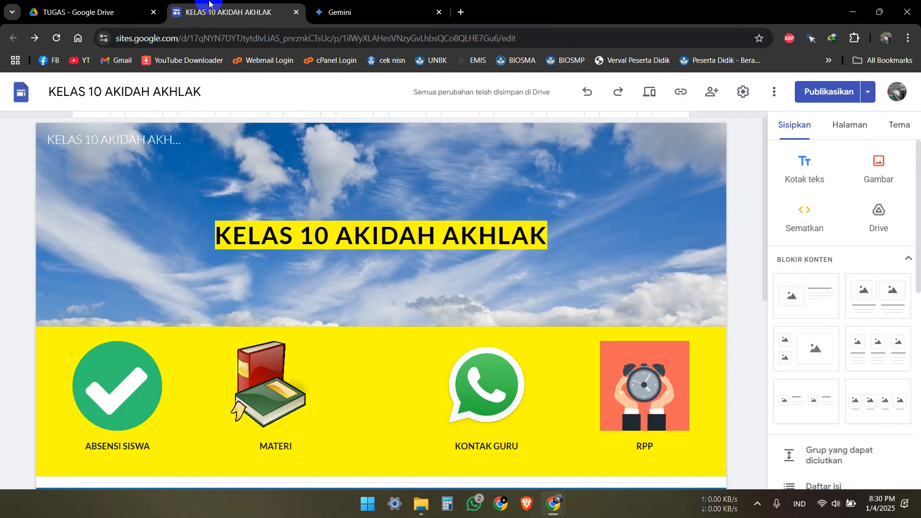
left_click(358, 7)
left_click(438, 12)
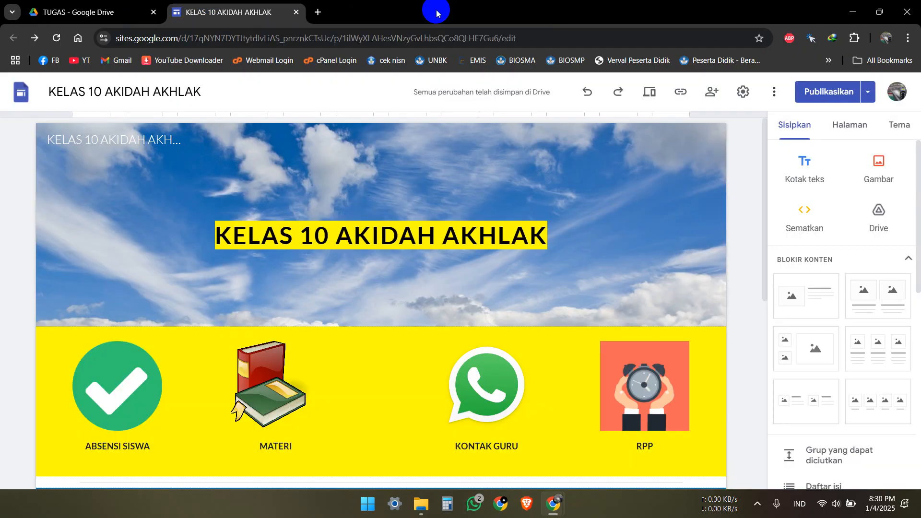
left_click(147, 16)
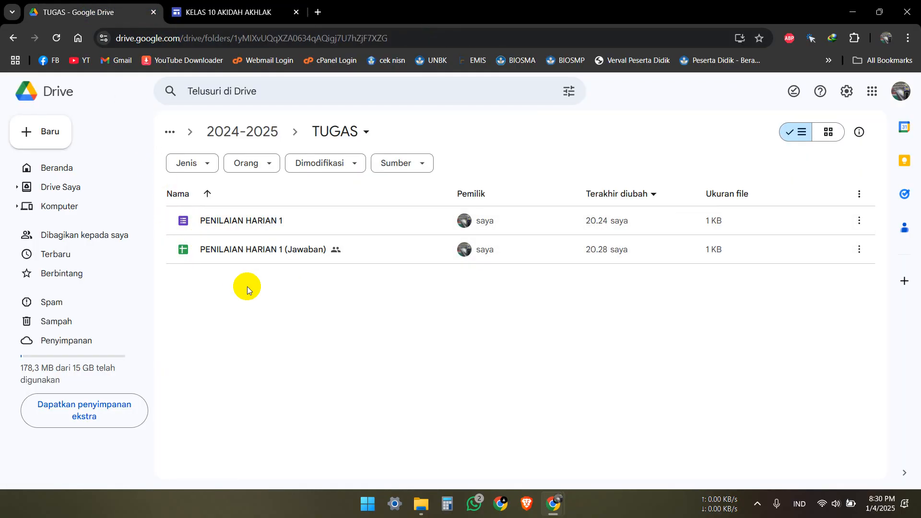
left_click(48, 135)
left_click(83, 267)
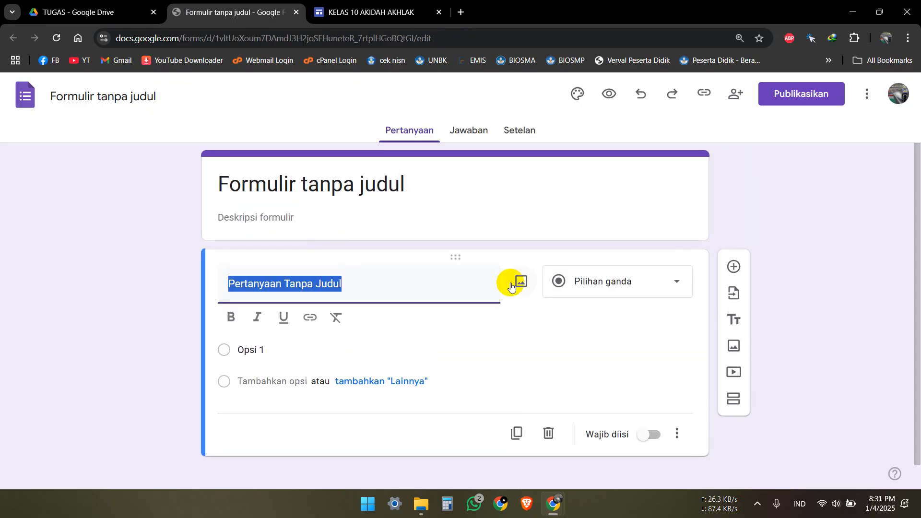
Start inserting an image into the untitled question, viewing the upload source and choosing Google Images
left_click(519, 281)
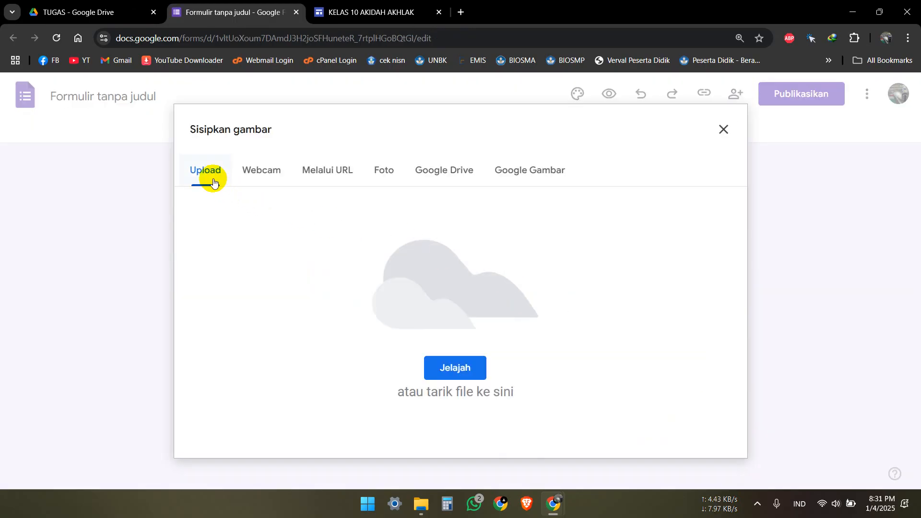
left_click(208, 174)
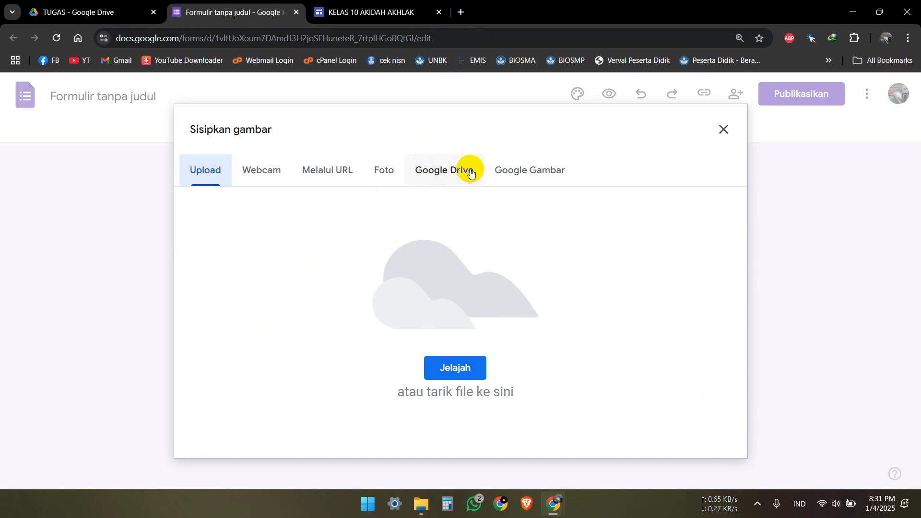
left_click(516, 172)
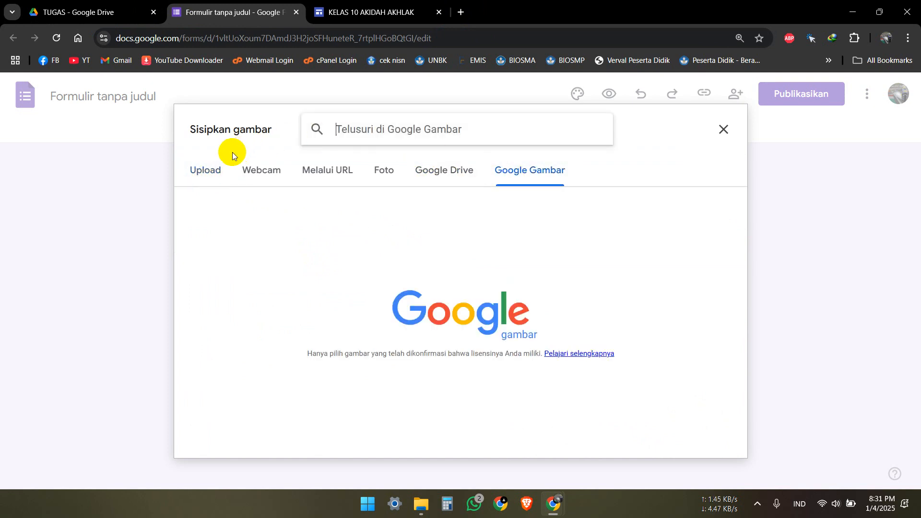
left_click(202, 171)
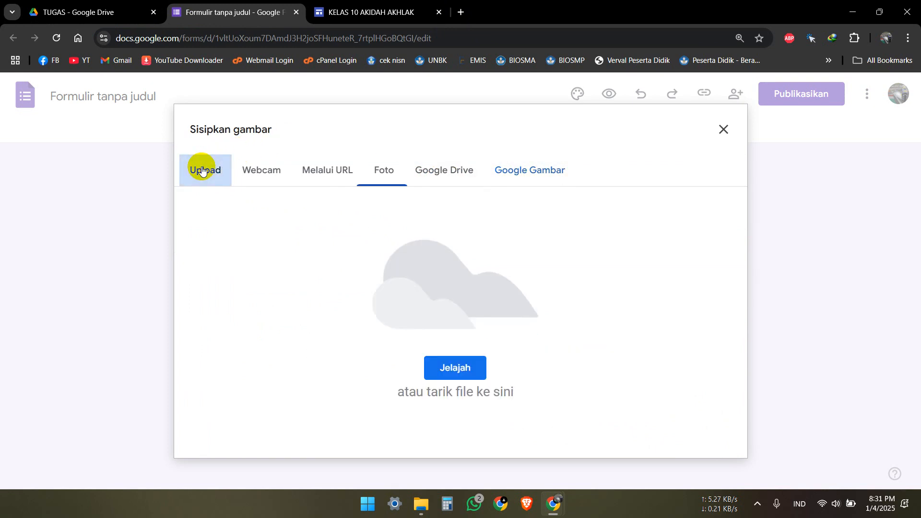
left_click(513, 166)
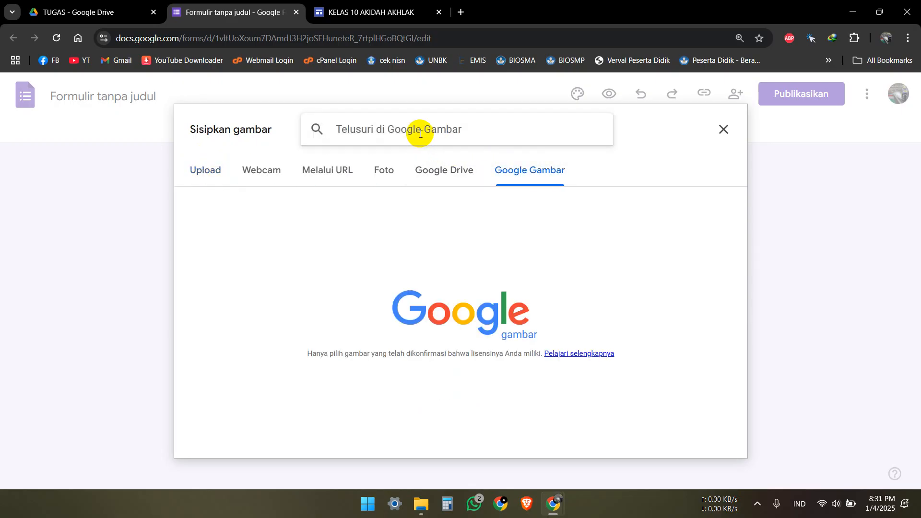
Search Google Images for AKHLAK TERPUJI
type("AKHLAK TERP")
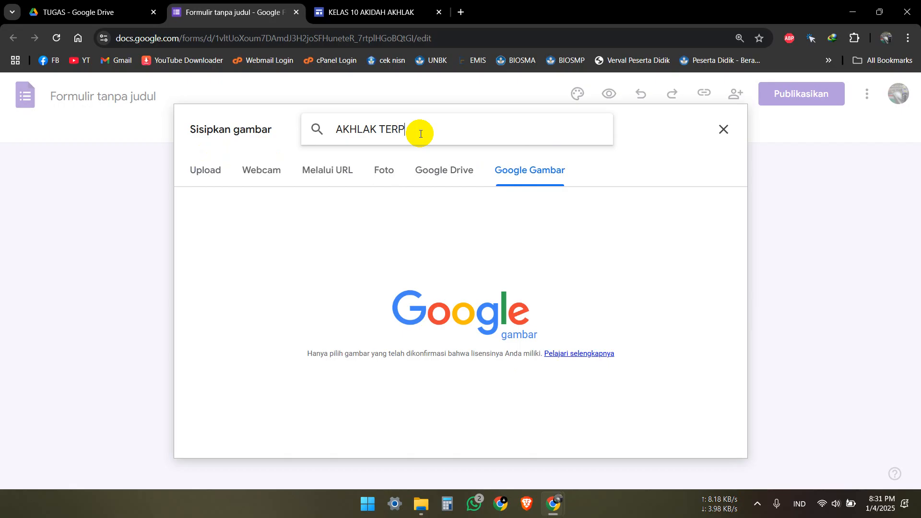
type("UJI")
key("Return")
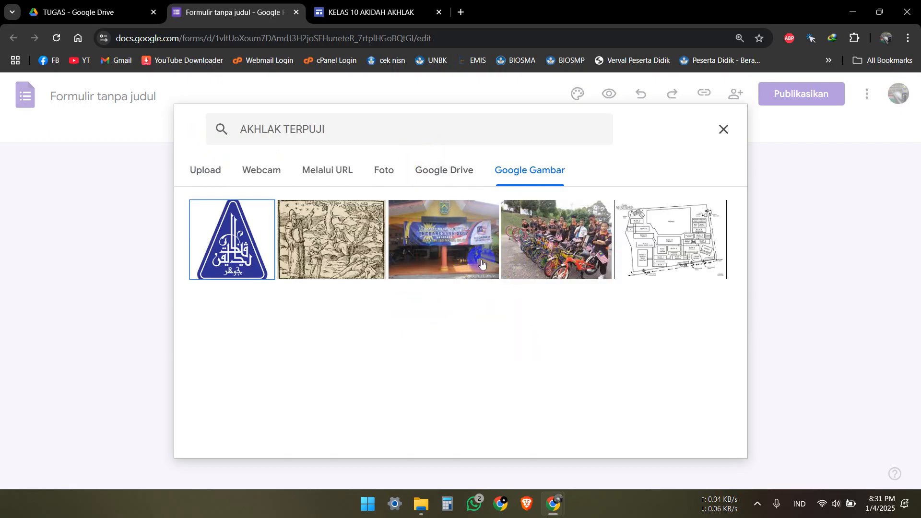
left_click(445, 253)
Search Google Images for MEMBERSIHKAN LINGKUNGAN and insert the first photo, showing a group cleaning a street, into the question
left_click(236, 127)
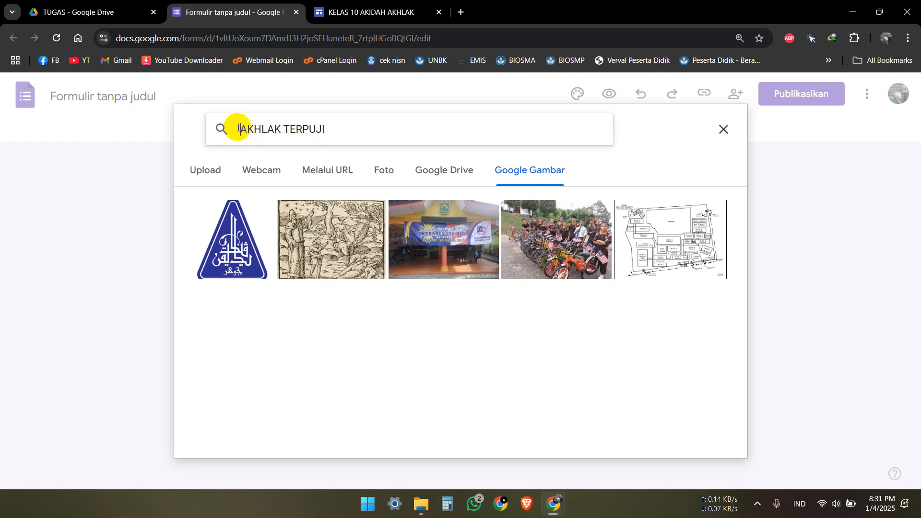
triple_click(300, 128)
type("MEMBERSIHKAN")
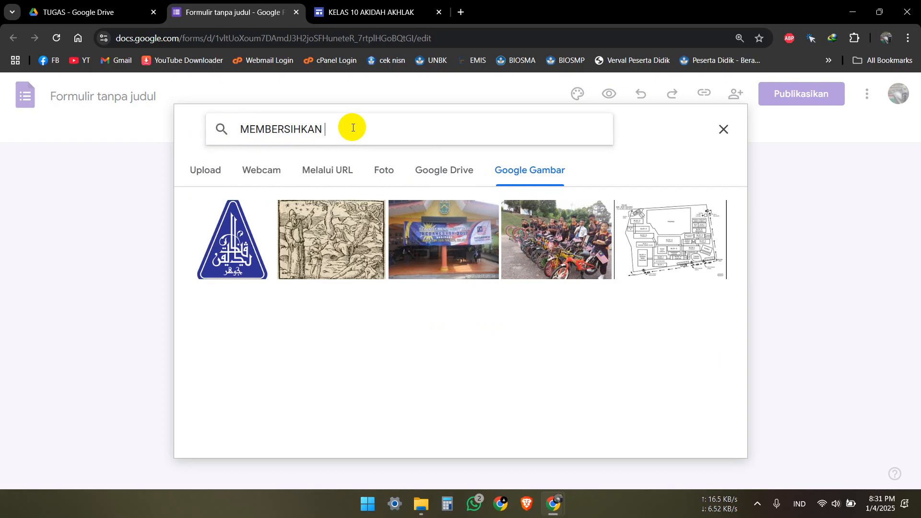
type(" LINGKUNGAN")
key("Return")
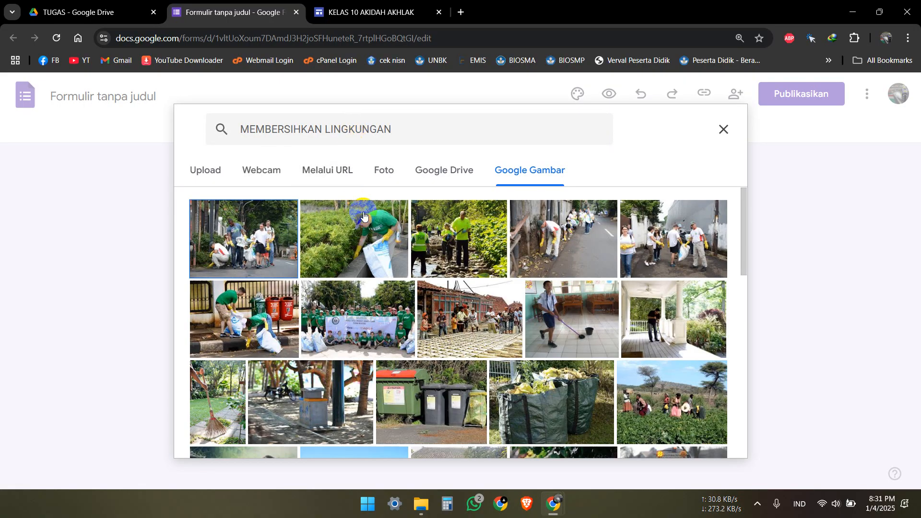
left_click(298, 244)
left_click(261, 318)
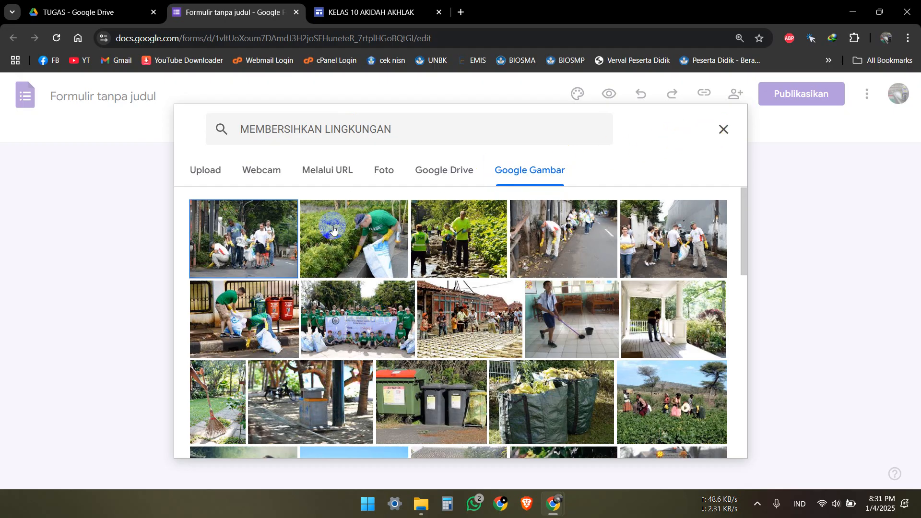
left_click(237, 239)
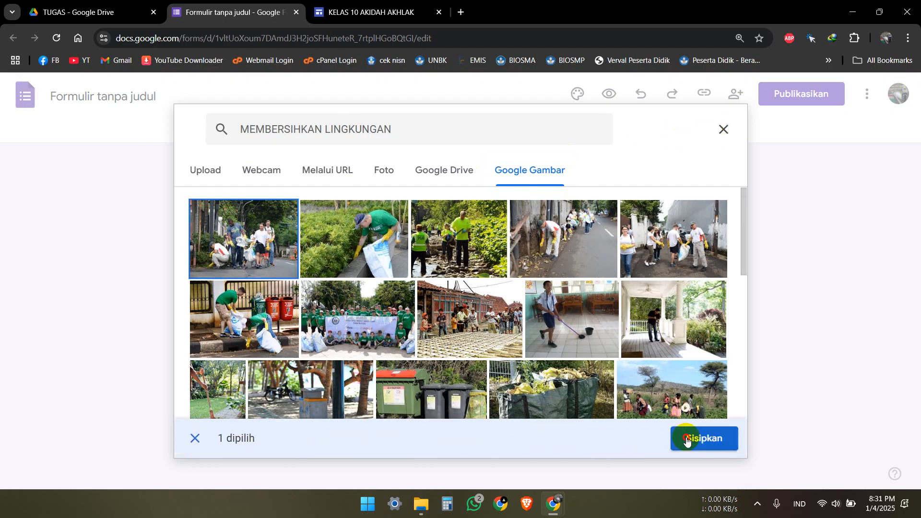
left_click(696, 439)
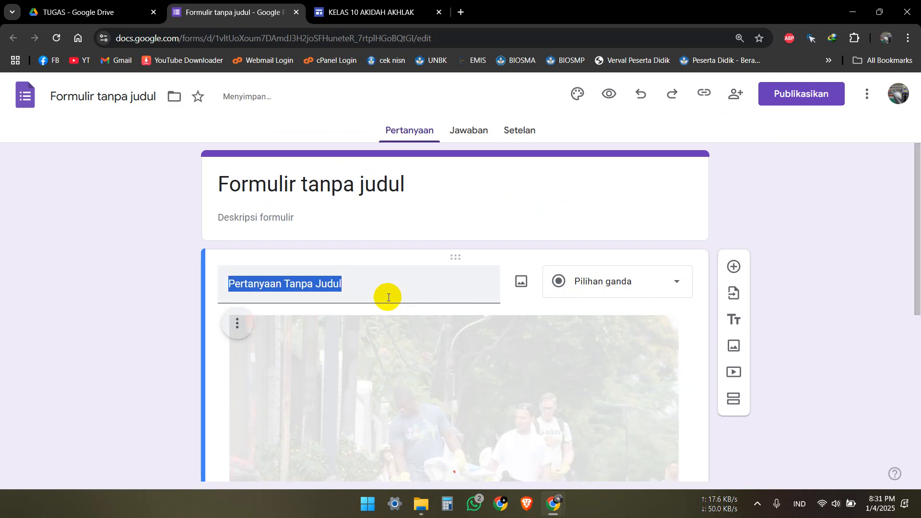
Examine the untitled question's title, its inserted photo, and the image option offered for its first answer
scroll(443, 344, "down", 4)
scroll(376, 308, "up", 4)
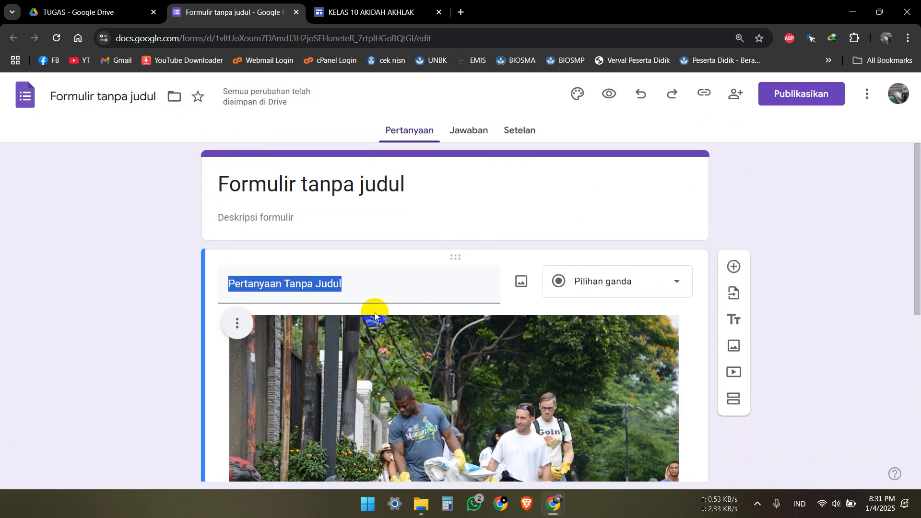
left_click(344, 283)
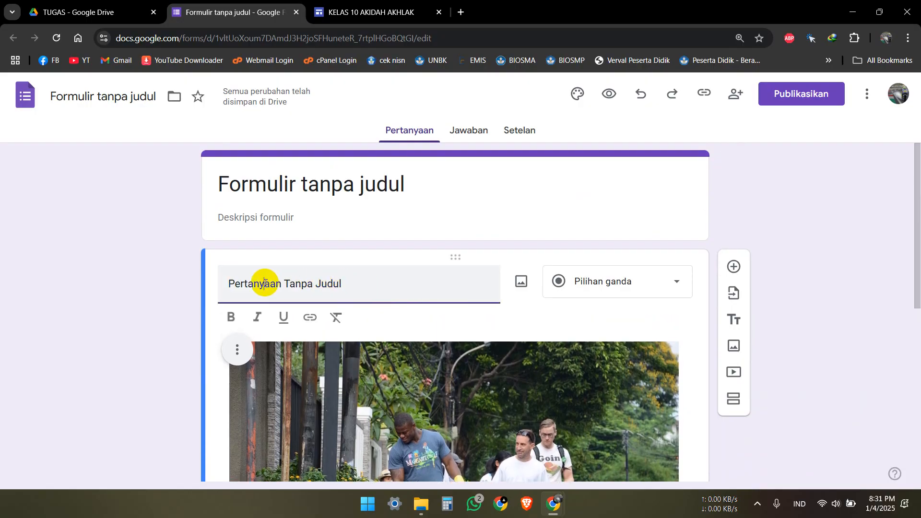
left_click_drag(229, 282, 355, 282)
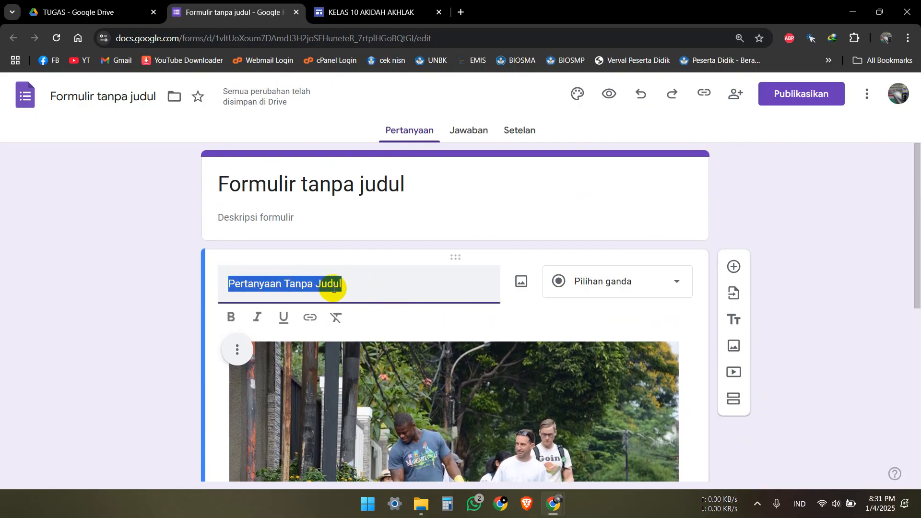
scroll(384, 288, "down", 6)
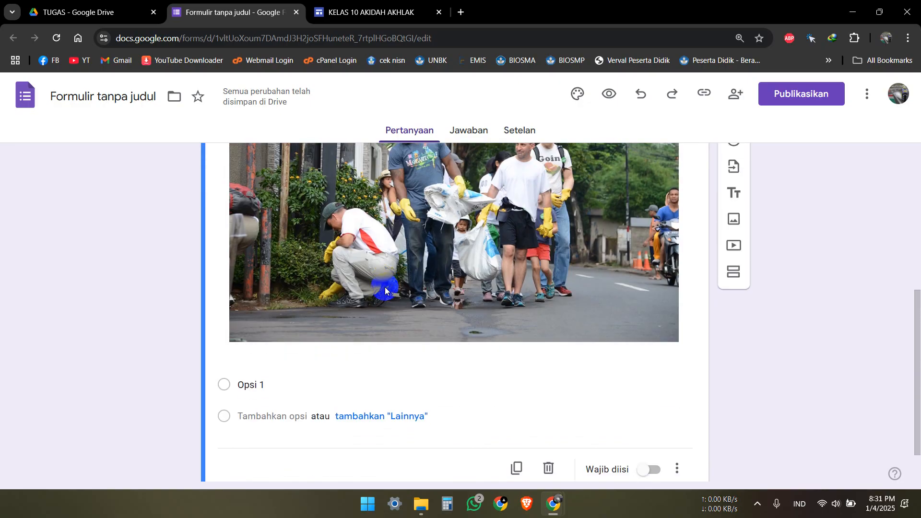
scroll(355, 302, "down", 1)
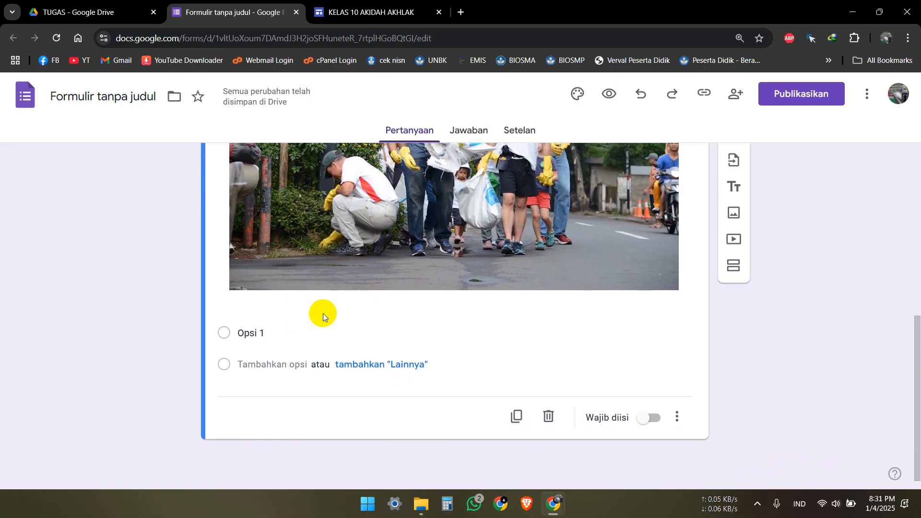
left_click(329, 337)
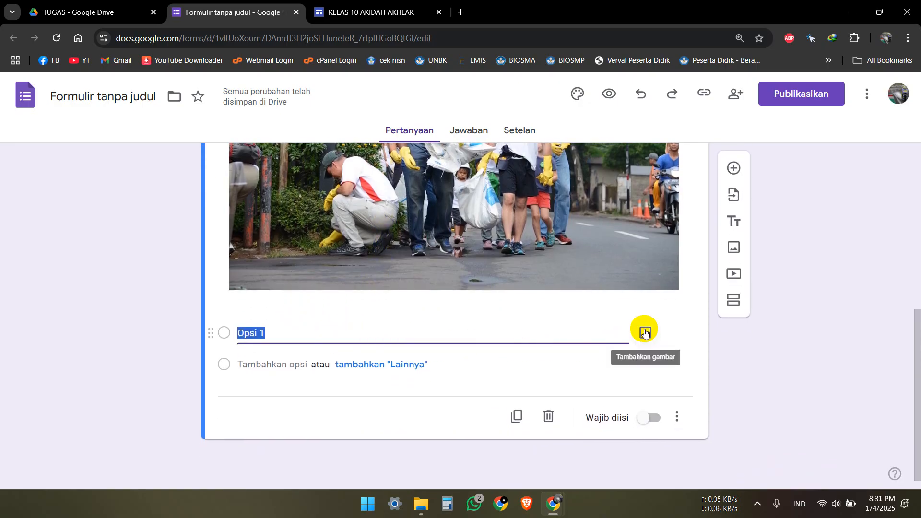
left_click(505, 333)
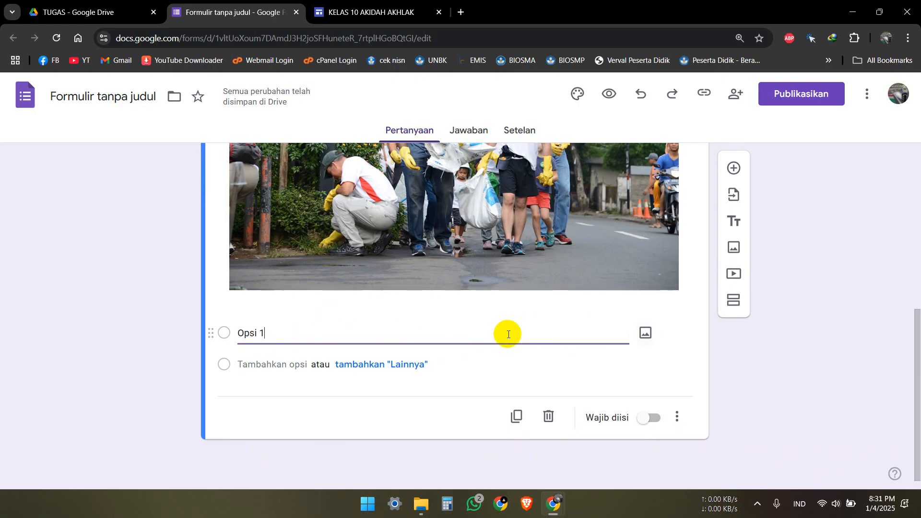
scroll(505, 331, "up", 3)
scroll(505, 331, "up", 2)
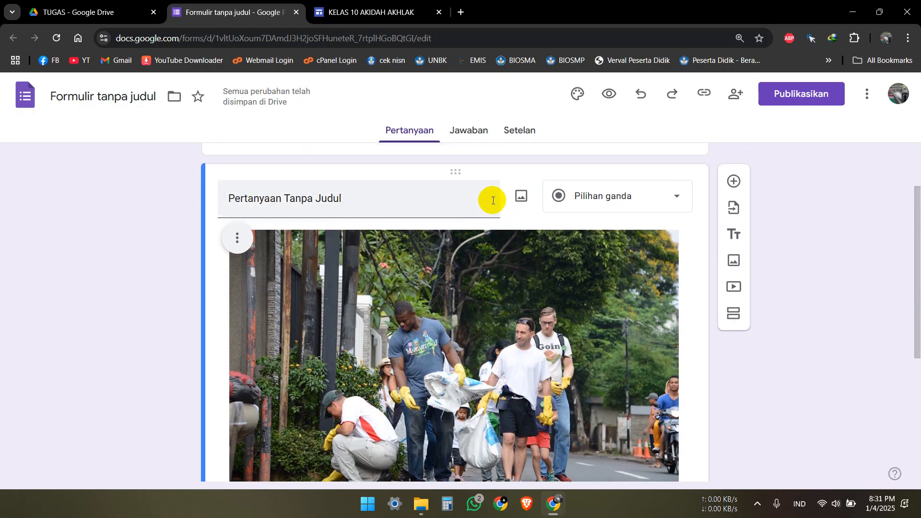
left_click(475, 199)
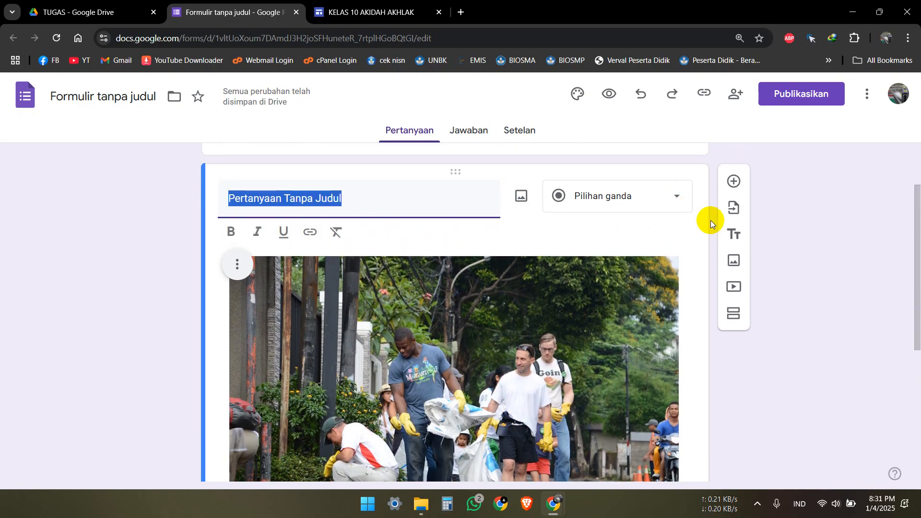
View the option for adding a video to the form, dismiss it, and review the photo question down to its answer choices
left_click(732, 286)
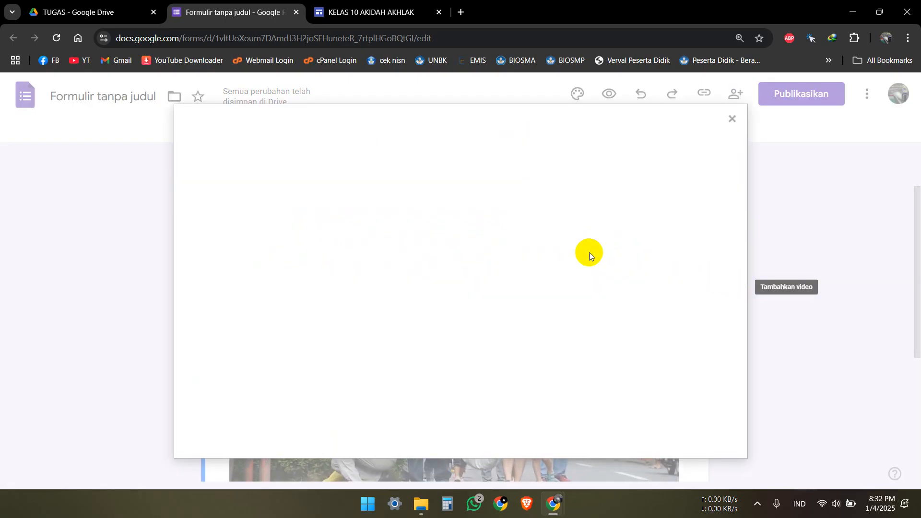
left_click(720, 126)
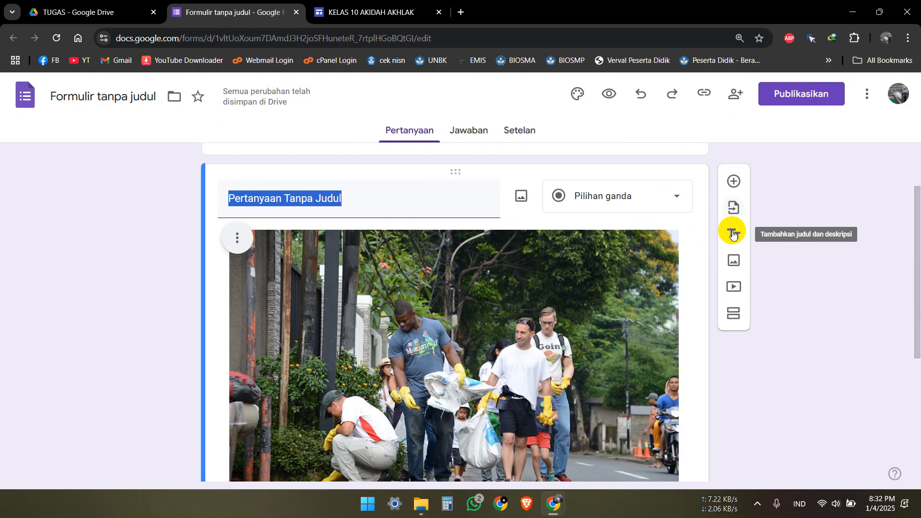
scroll(470, 263, "down", 1)
scroll(470, 263, "down", 2)
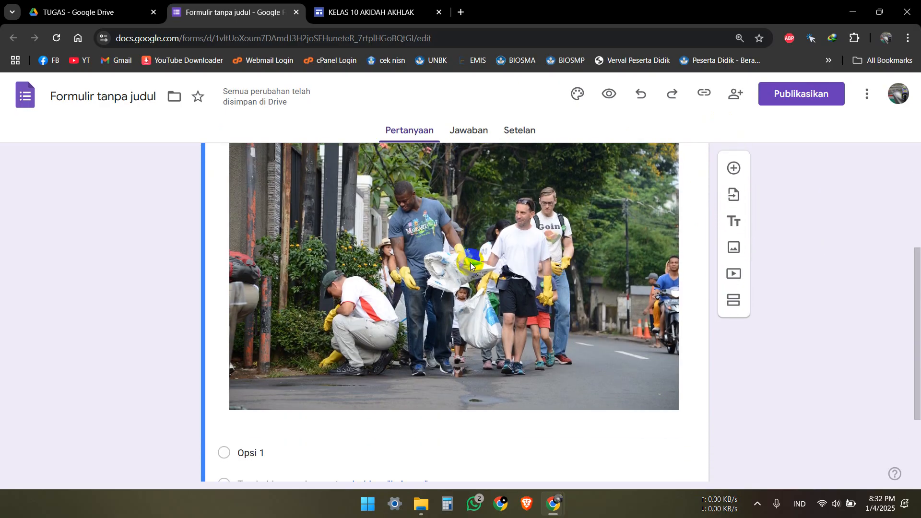
scroll(470, 262, "down", 2)
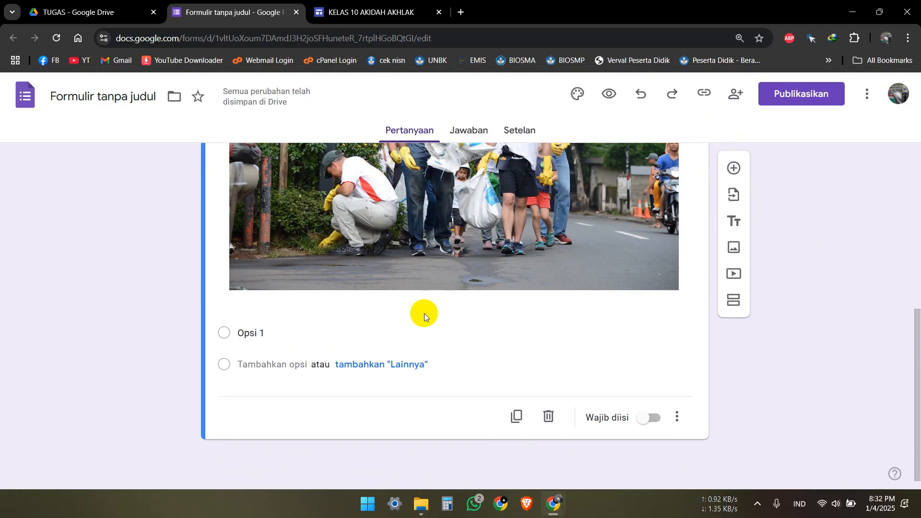
Change the untitled photo question's type to Upload file and accept letting respondents upload files to Drive
scroll(484, 269, "up", 3)
scroll(485, 269, "up", 3)
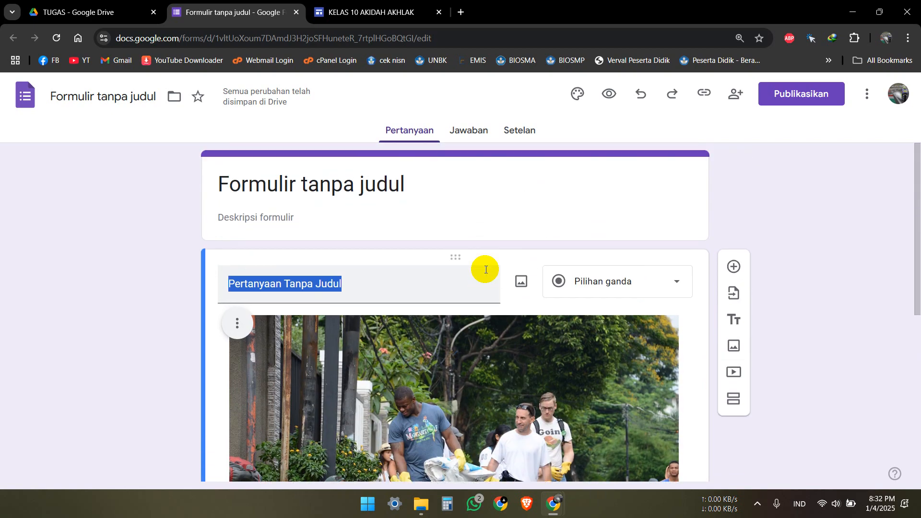
left_click(569, 282)
left_click(572, 290)
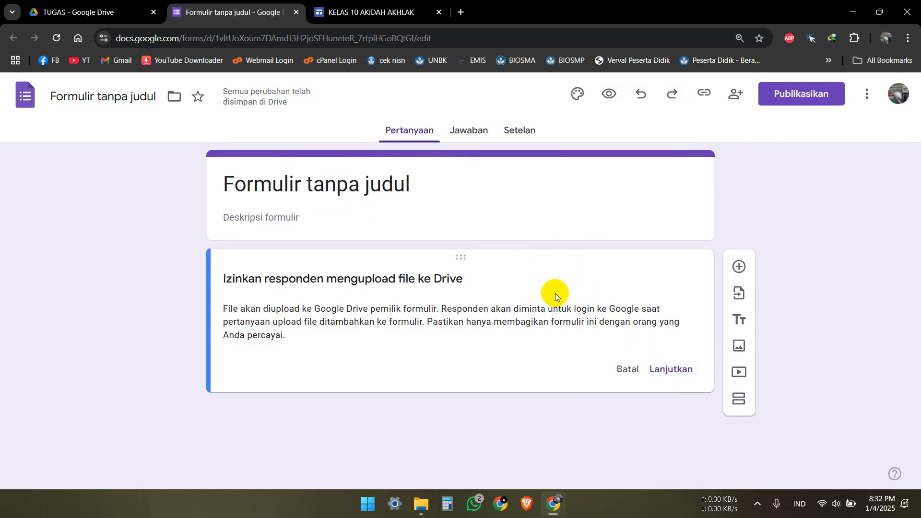
left_click(657, 372)
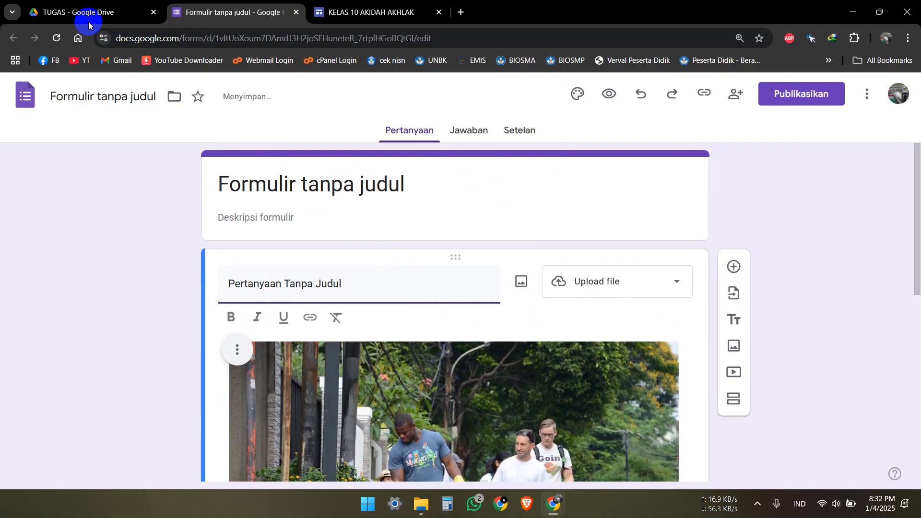
scroll(461, 321, "down", 1)
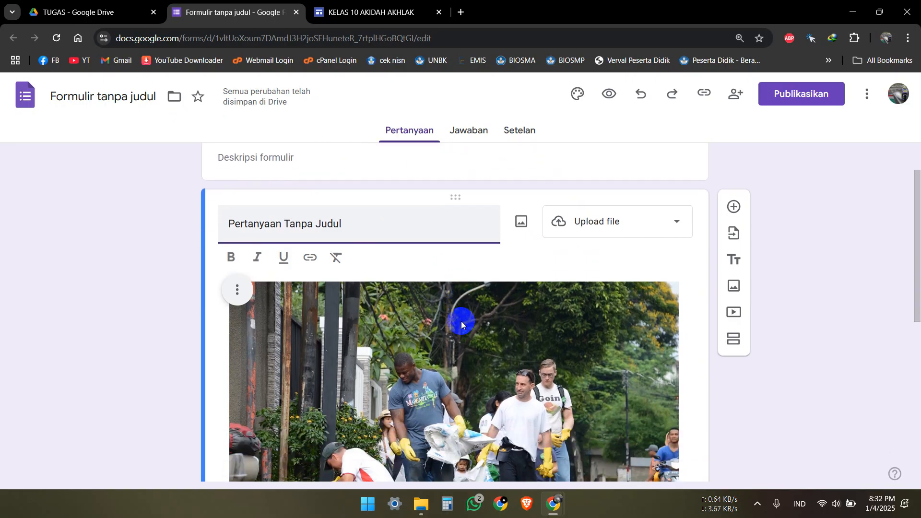
scroll(462, 321, "up", 1)
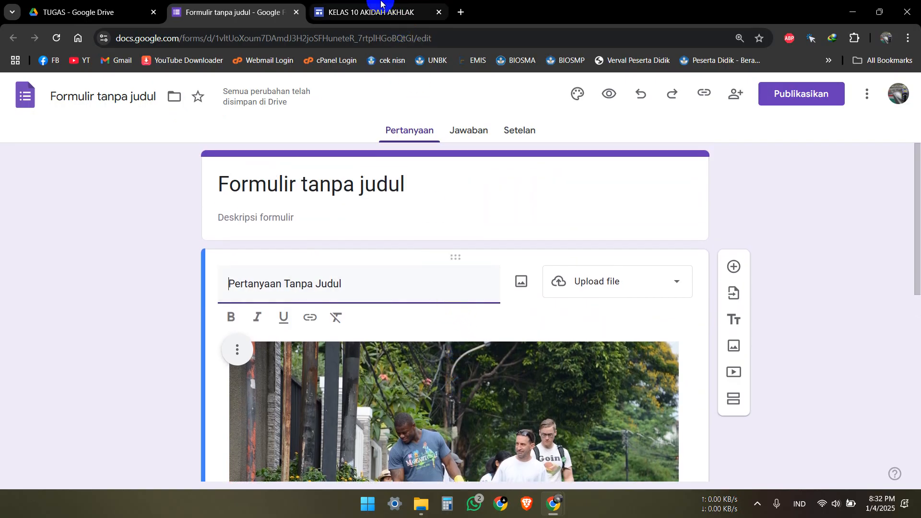
Return to the KELAS 10 AKIDAH AKHLAK site and review its TUGAS SISWA and HASIL PENILAIAN sections
left_click(381, 4)
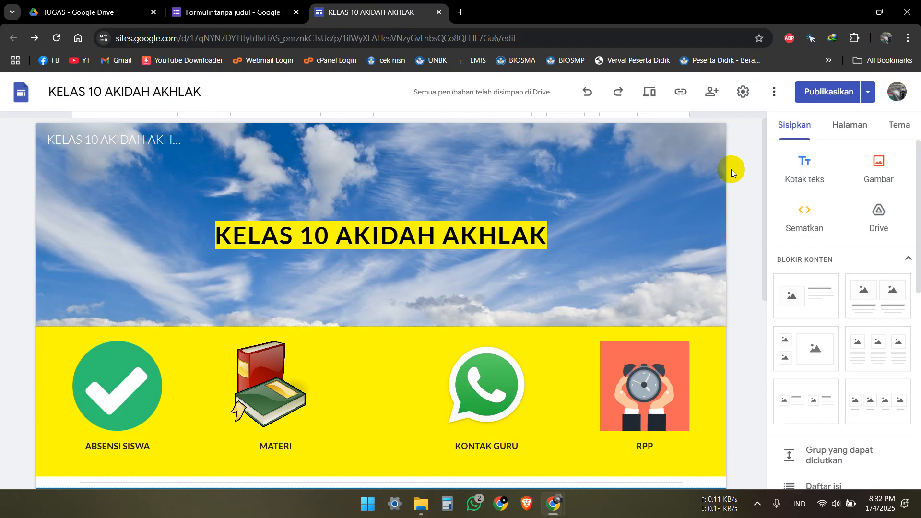
scroll(731, 169, "down", 8)
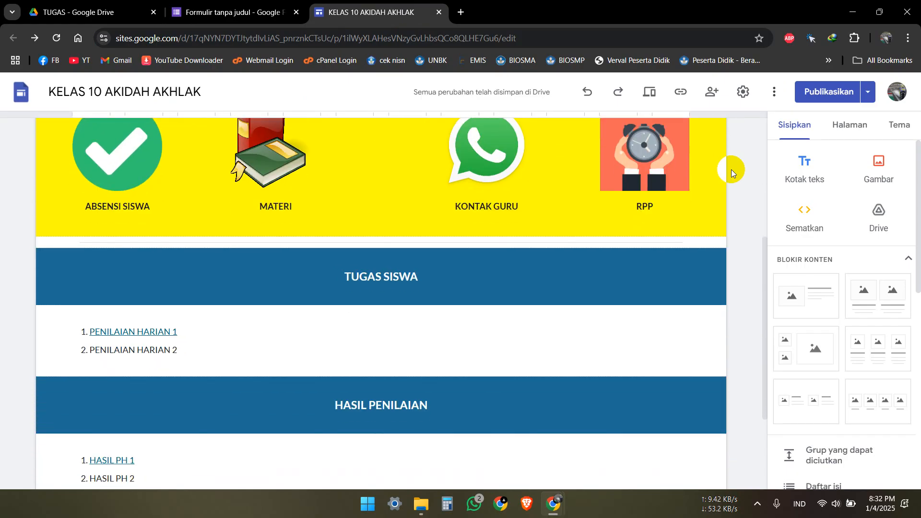
left_click(427, 217)
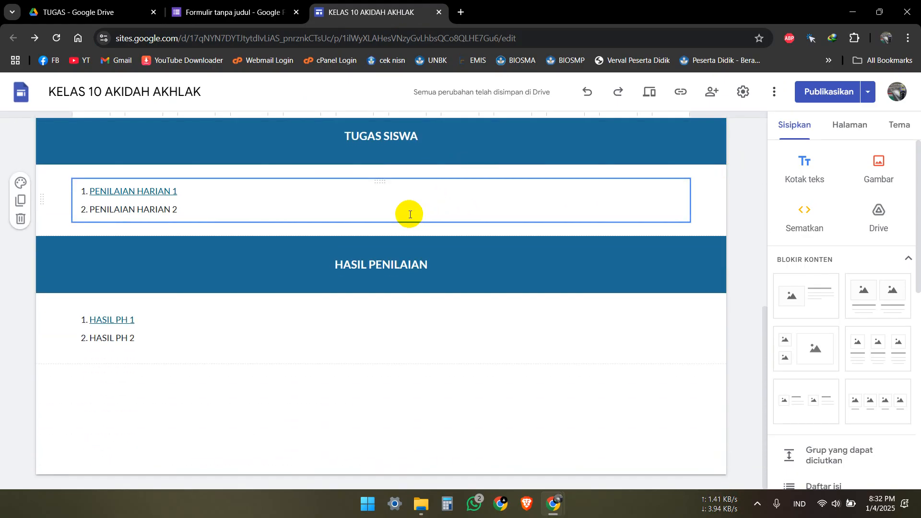